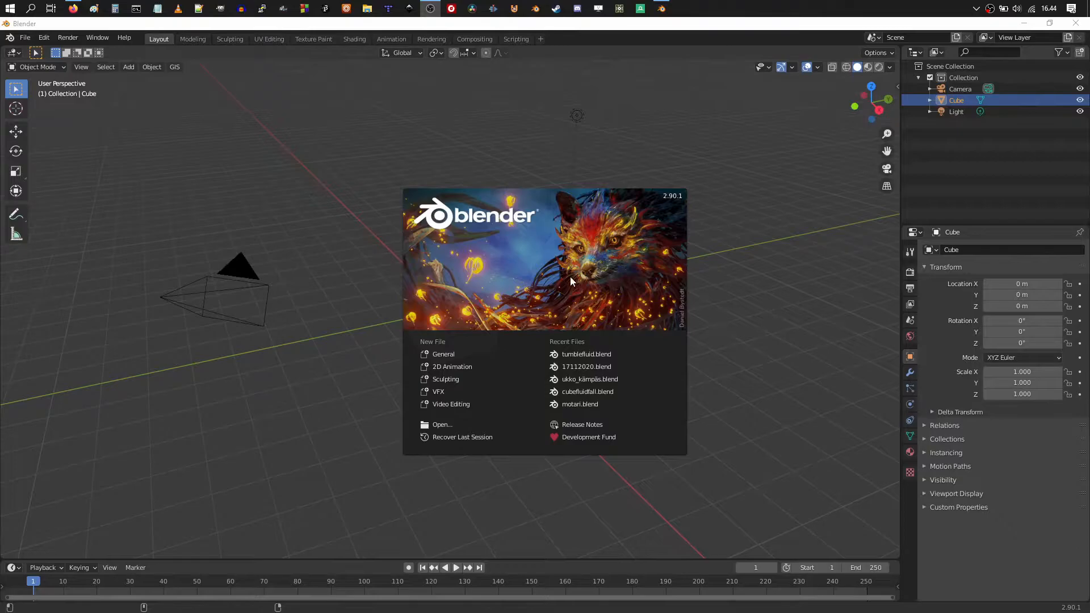
Dismiss the splash screen and raise the default cube along Z to a height of about 3.57 m
{"action": "left_click", "coordinate": [531, 252]}
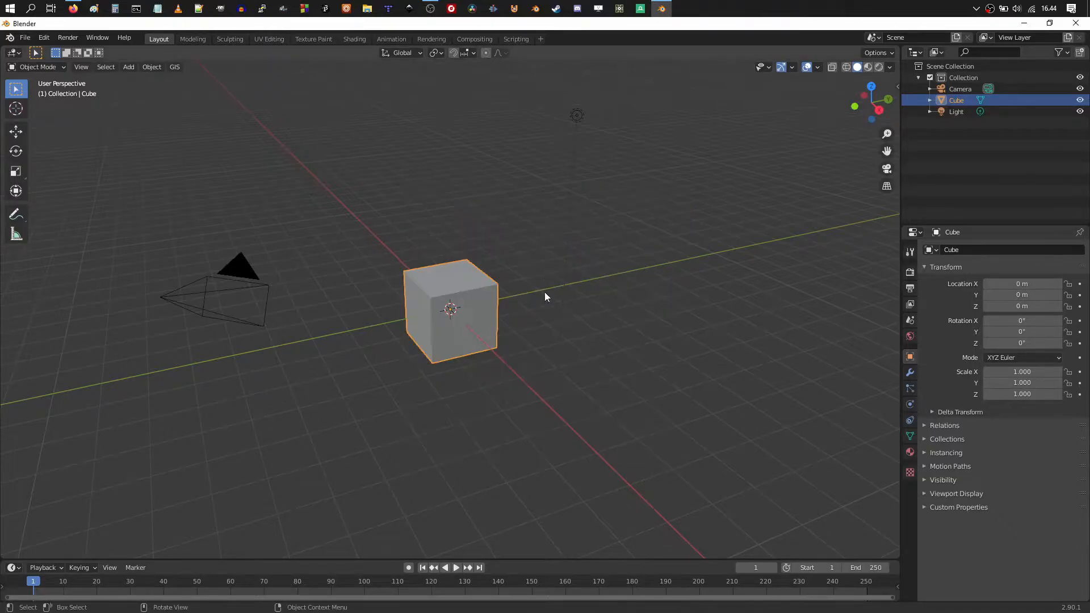
{"action": "mouse_move", "coordinate": [528, 314]}
{"action": "middle_mouse_down"}
{"action": "mouse_move", "coordinate": [560, 328]}
{"action": "mouse_move", "coordinate": [542, 325]}
{"action": "middle_mouse_up"}
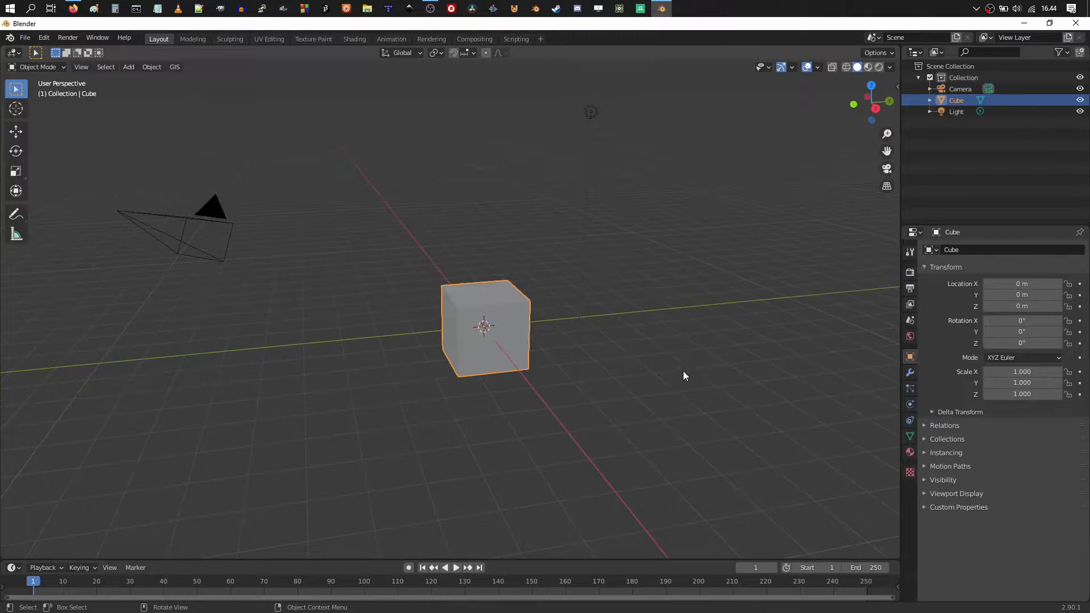
{"action": "mouse_move", "coordinate": [536, 367]}
{"action": "middle_mouse_down"}
{"action": "mouse_move", "coordinate": [529, 385]}
{"action": "mouse_move", "coordinate": [559, 377]}
{"action": "mouse_move", "coordinate": [548, 382]}
{"action": "middle_mouse_up"}
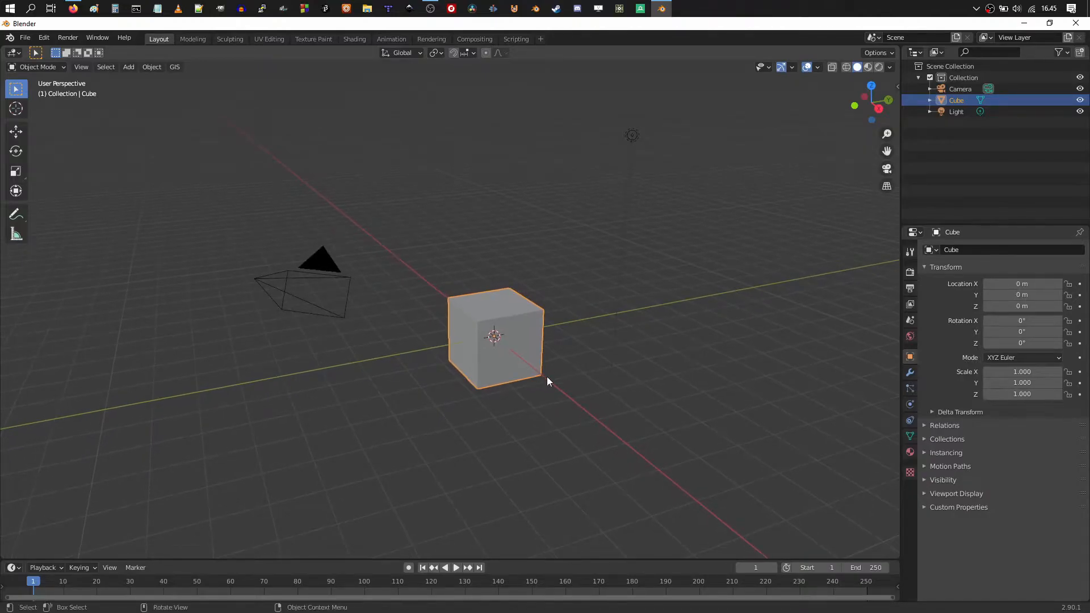
{"action": "key", "text": "g"}
{"action": "key", "text": "z"}
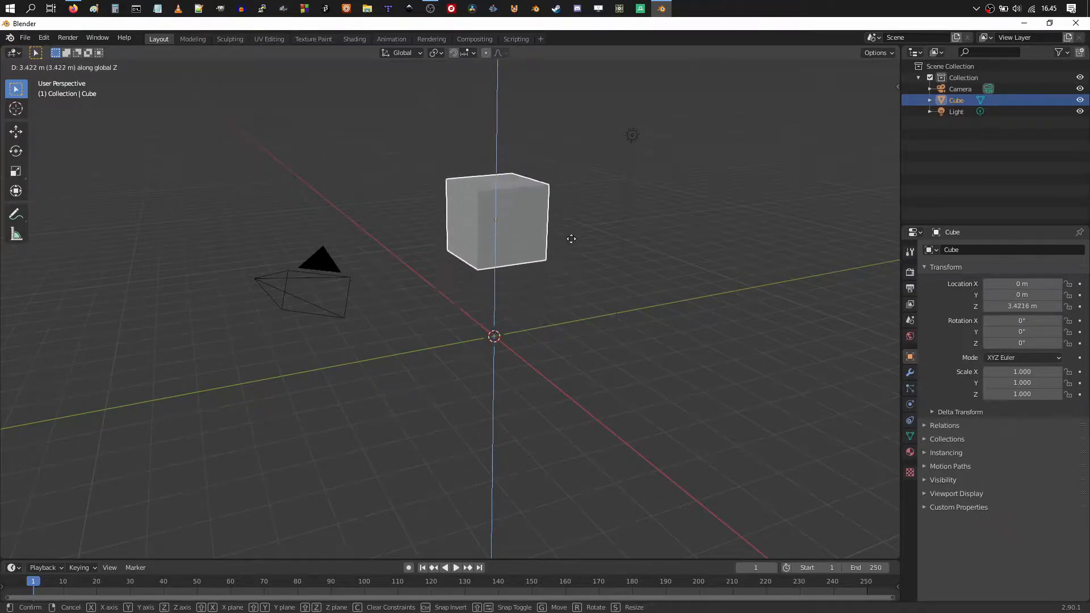
{"action": "left_click", "coordinate": [562, 250]}
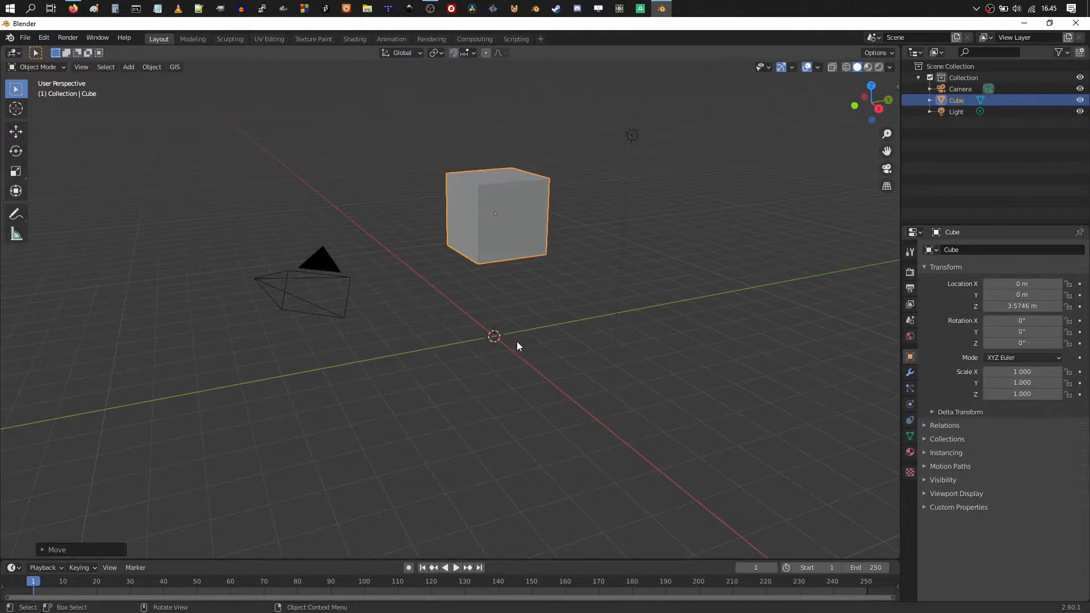
Add a plane mesh at the origin and scale it up to about 8.9
{"action": "key", "text": "shift+a"}
{"action": "mouse_move", "coordinate": [510, 341]}
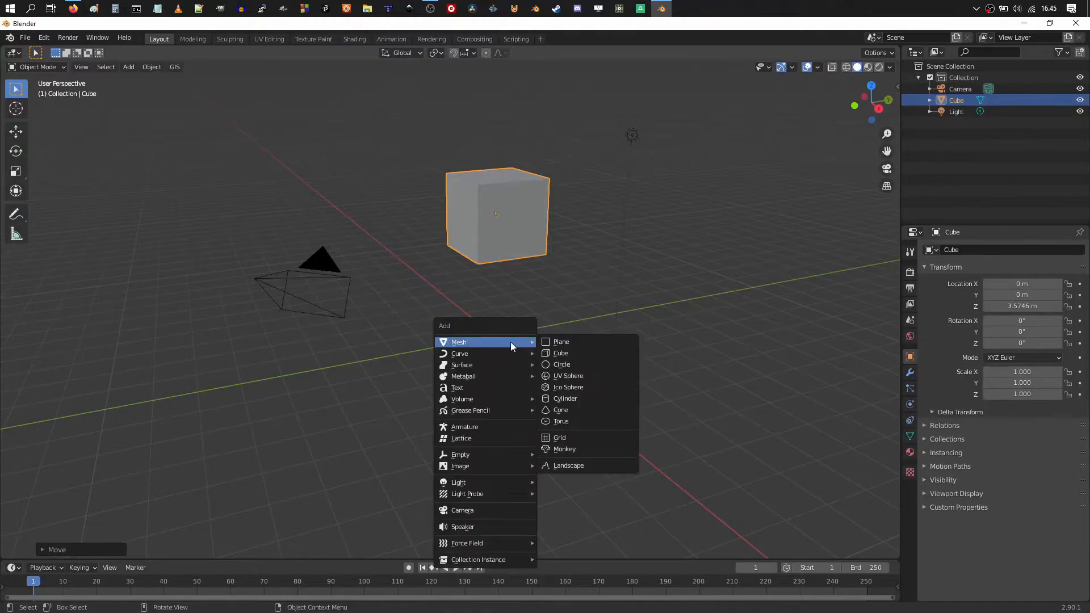
{"action": "left_click", "coordinate": [567, 343]}
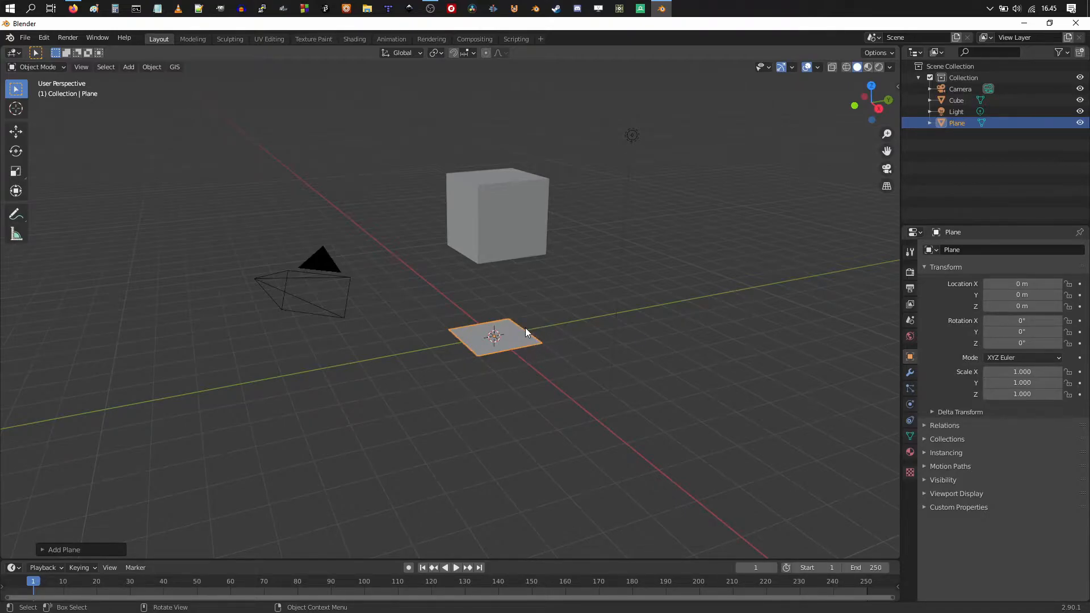
{"action": "key", "text": "s"}
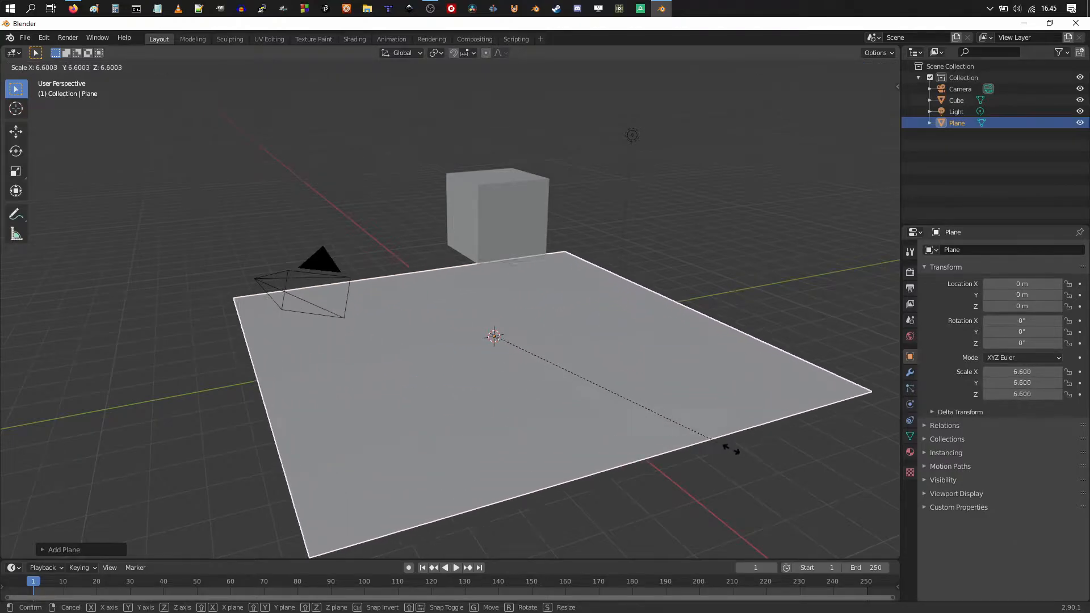
{"action": "left_click", "coordinate": [811, 488]}
Enlarge the ground plane further to a scale of about 15.9
{"action": "mouse_move", "coordinate": [544, 386]}
{"action": "middle_mouse_down"}
{"action": "mouse_move", "coordinate": [696, 410]}
{"action": "mouse_move", "coordinate": [527, 388]}
{"action": "mouse_move", "coordinate": [565, 387]}
{"action": "middle_mouse_up"}
{"action": "scroll", "coordinate": [527, 383], "scroll_direction": "down", "scroll_amount": 2}
{"action": "scroll", "coordinate": [565, 387], "scroll_direction": "up", "scroll_amount": 3}
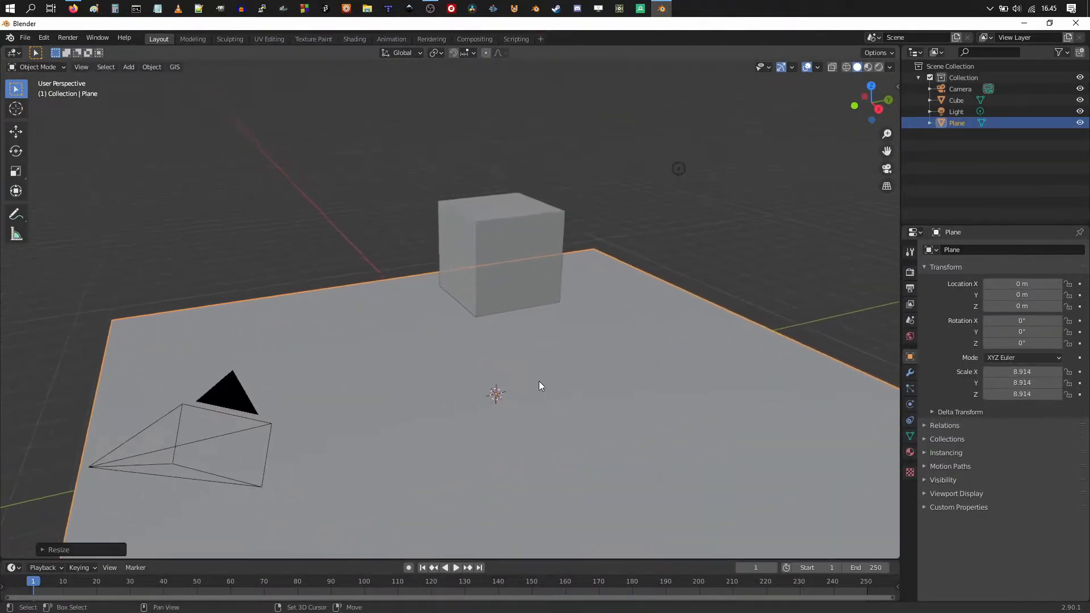
{"action": "scroll", "coordinate": [550, 384], "scroll_direction": "down", "scroll_amount": 2}
{"action": "key", "text": "s"}
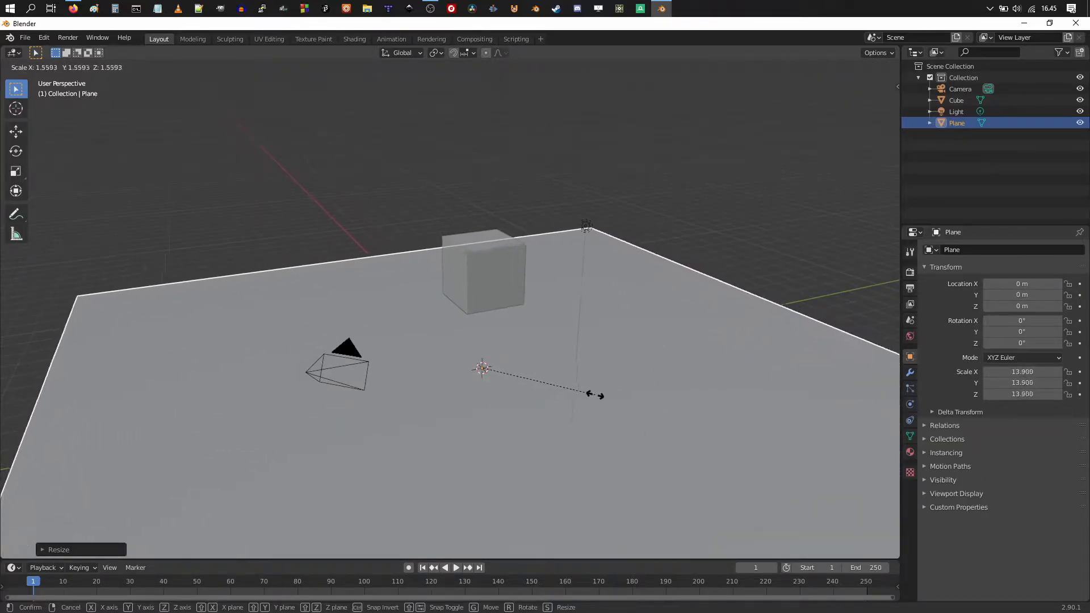
{"action": "left_click", "coordinate": [612, 401]}
Enable rigid body physics on the plane and set its type to Passive
{"action": "middle_click_drag", "start_coordinate": [512, 377], "coordinate": [661, 335]}
{"action": "scroll", "coordinate": [687, 369], "scroll_direction": "down", "scroll_amount": 6}
{"action": "scroll", "coordinate": [585, 390], "scroll_direction": "up", "scroll_amount": 3}
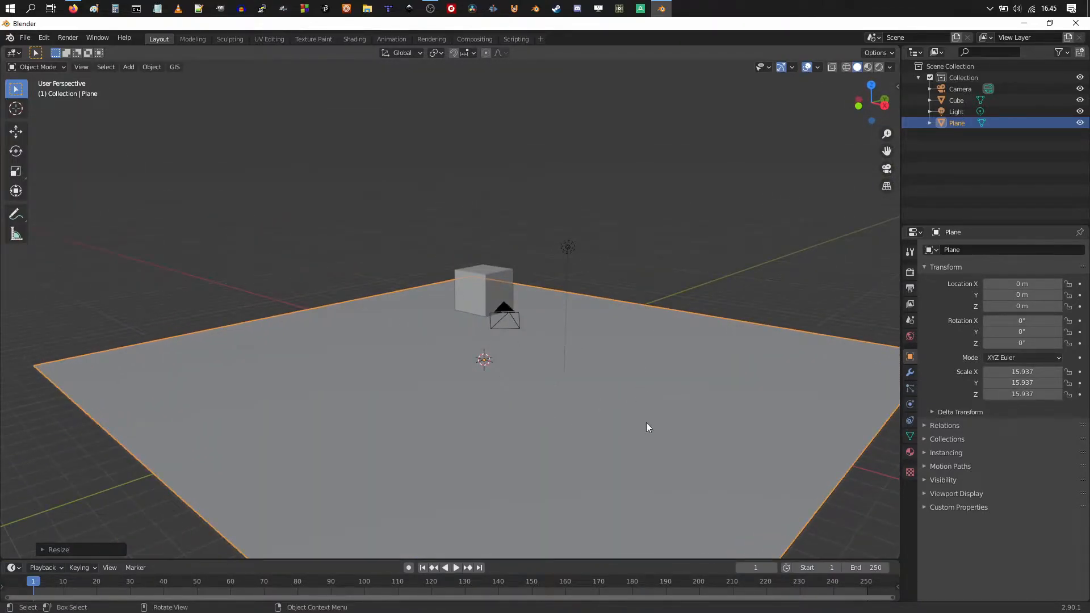
{"action": "middle_click_drag", "start_coordinate": [548, 357], "coordinate": [612, 364]}
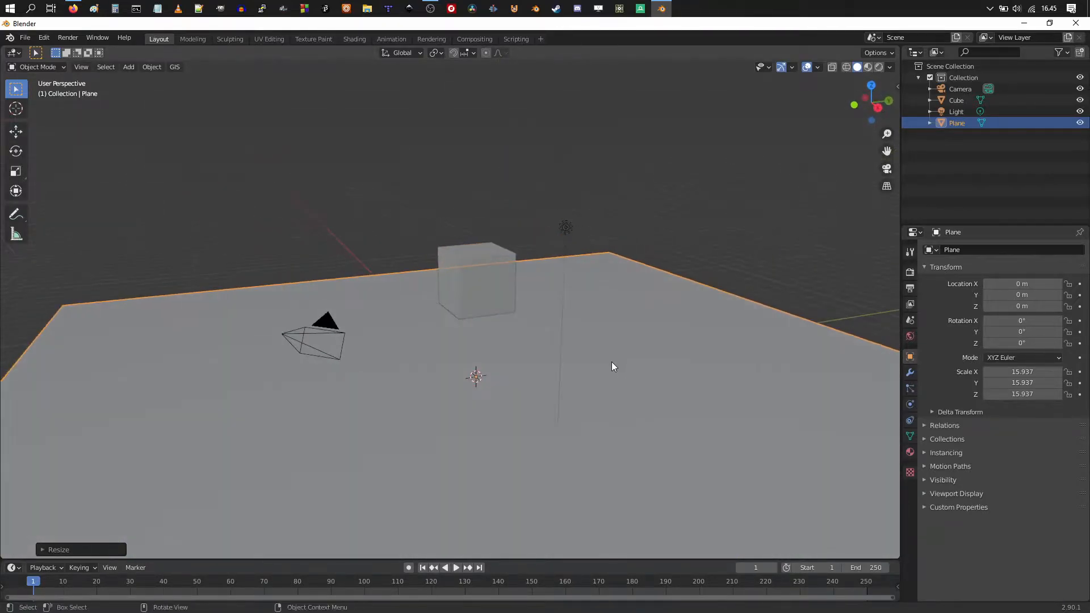
{"action": "left_click", "coordinate": [910, 405]}
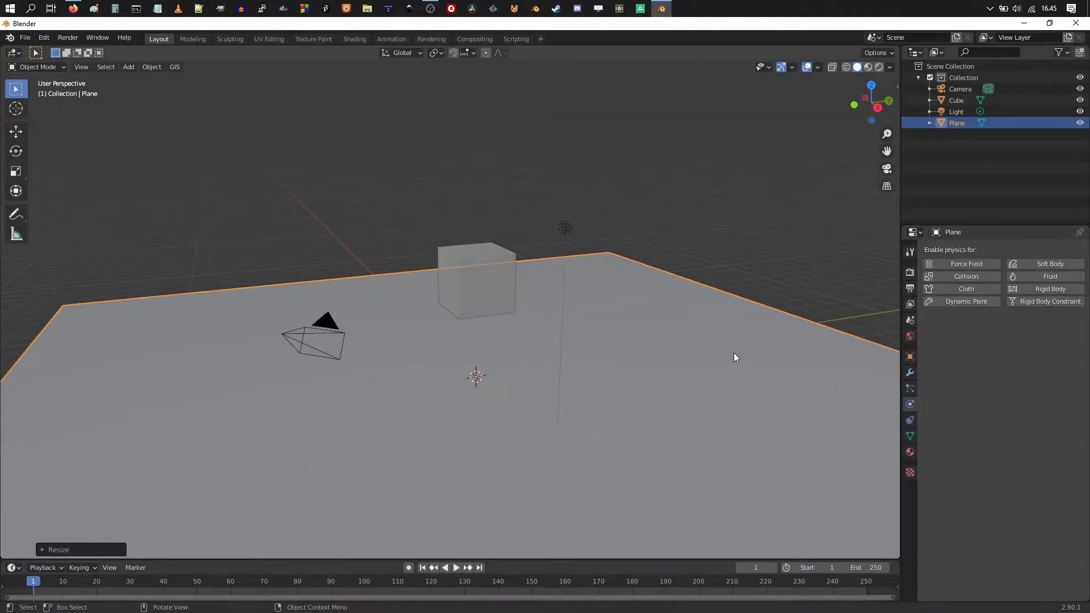
{"action": "mouse_move", "coordinate": [649, 311]}
{"action": "middle_mouse_down"}
{"action": "mouse_move", "coordinate": [531, 316]}
{"action": "mouse_move", "coordinate": [654, 310]}
{"action": "middle_mouse_up"}
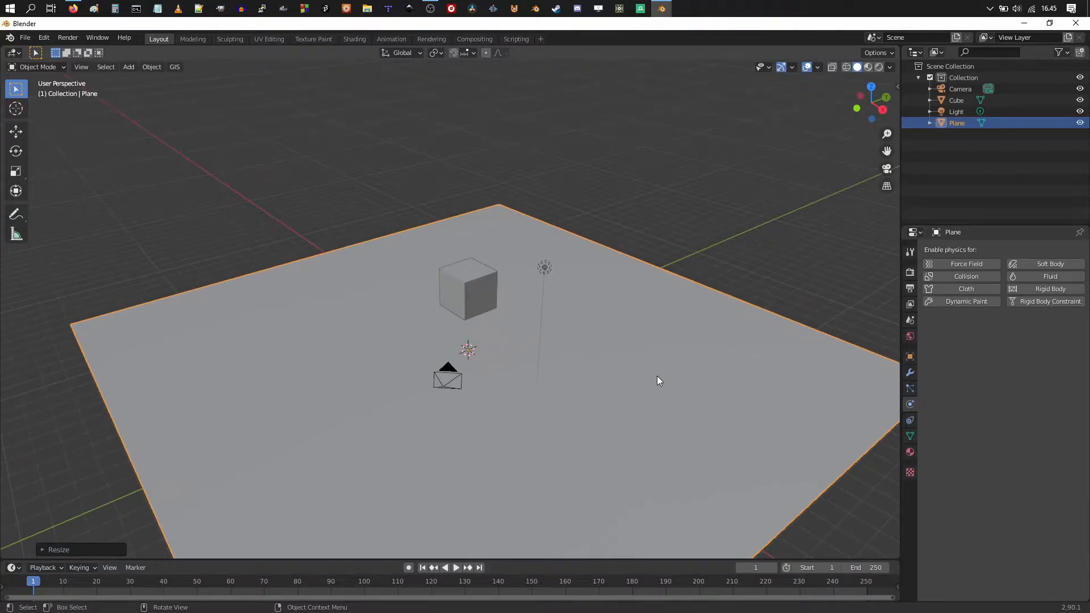
{"action": "middle_click_drag", "start_coordinate": [653, 379], "coordinate": [682, 374]}
{"action": "left_click", "coordinate": [1027, 289]}
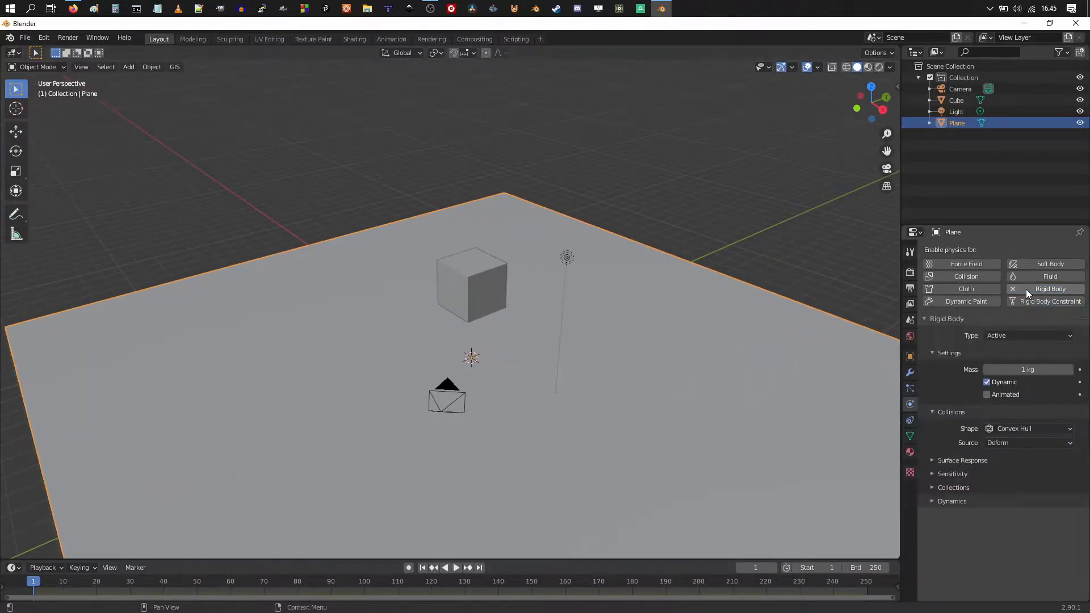
{"action": "left_click", "coordinate": [996, 335]}
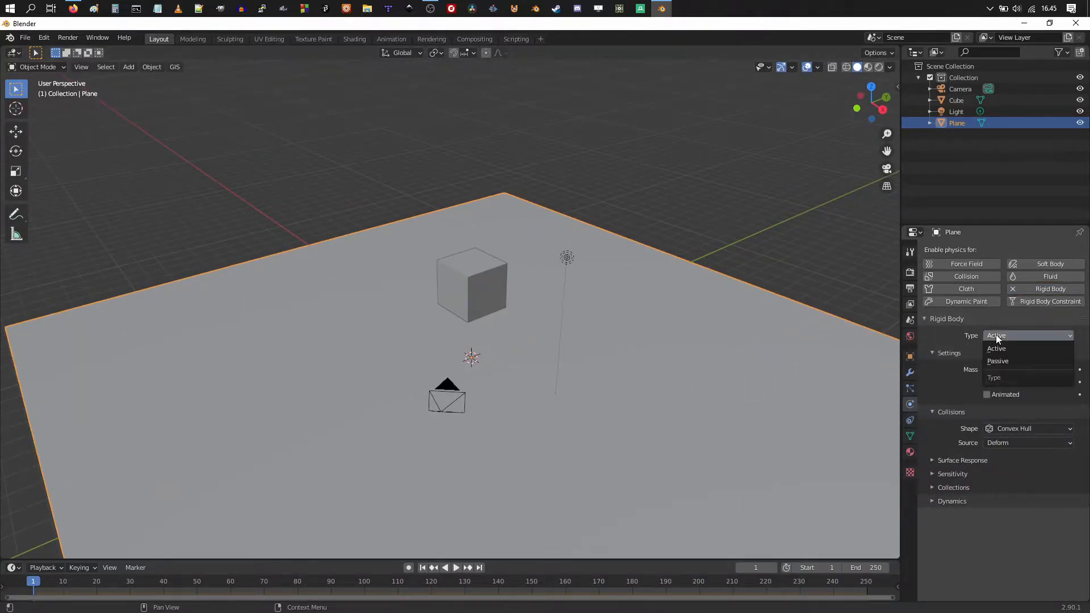
{"action": "left_click", "coordinate": [999, 360]}
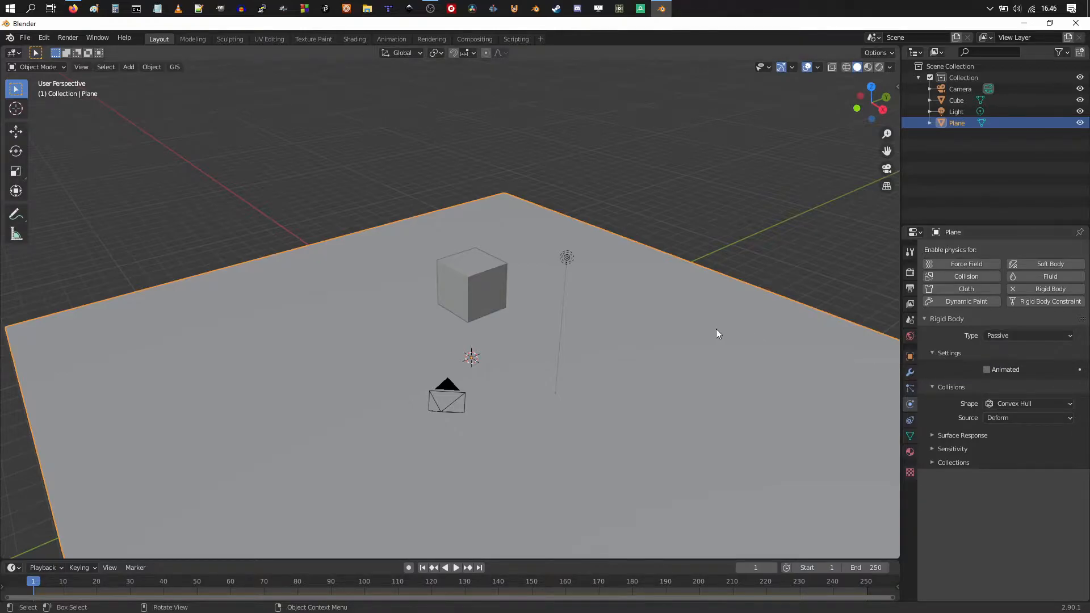
Select the cube and enable rigid body physics on it
{"action": "middle_click_drag", "start_coordinate": [717, 330], "coordinate": [529, 327]}
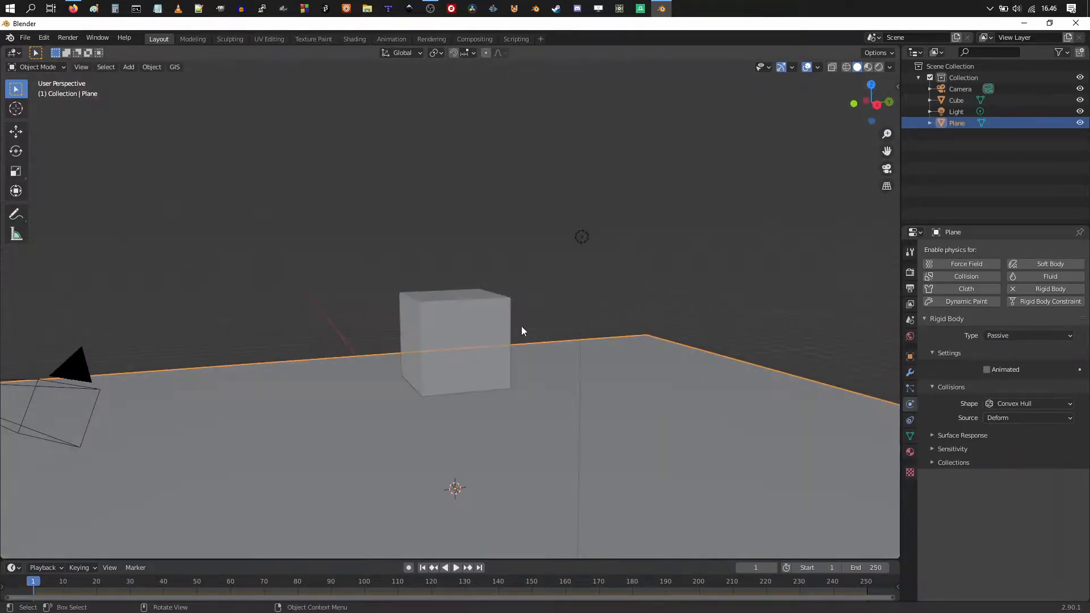
{"action": "left_click", "coordinate": [458, 318]}
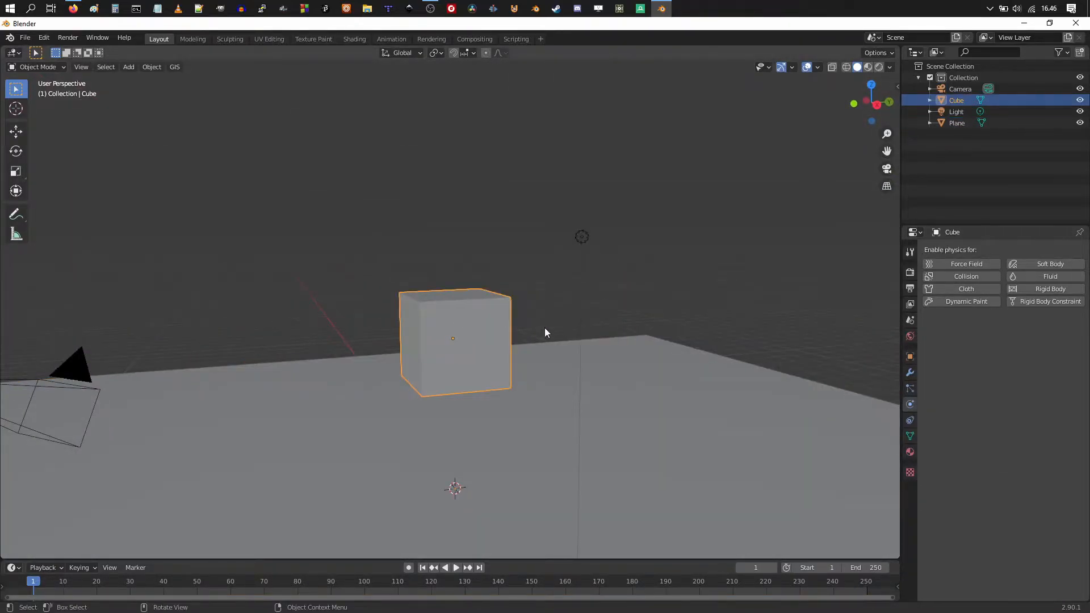
{"action": "left_click", "coordinate": [1025, 289]}
Play the simulation to watch the cube fall onto the plane, and stop playback
{"action": "middle_click_drag", "start_coordinate": [710, 318], "coordinate": [624, 266]}
{"action": "key", "text": "space"}
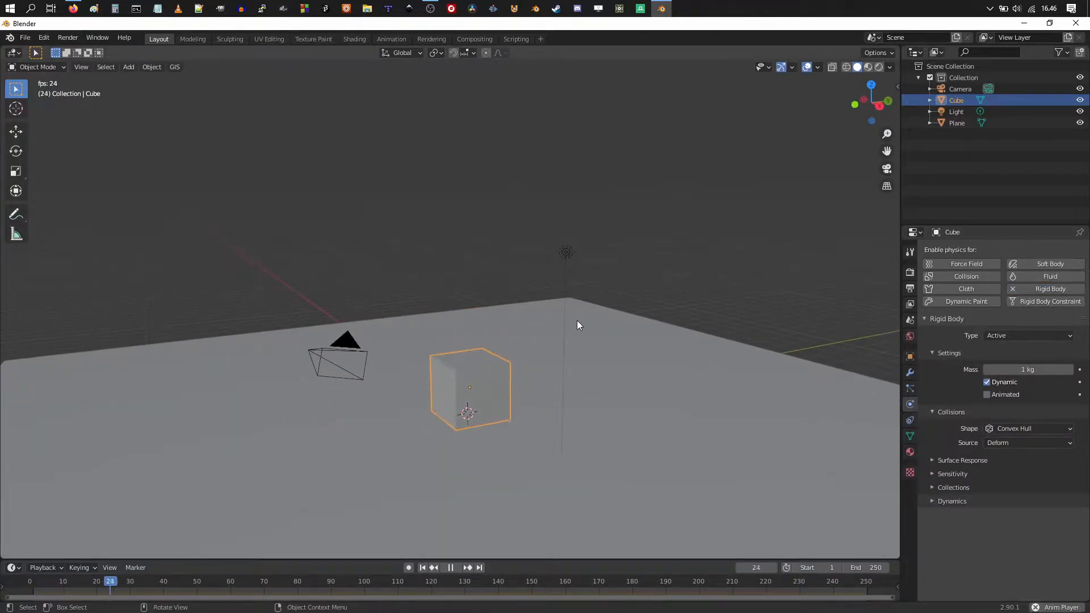
{"action": "middle_click_drag", "start_coordinate": [550, 369], "coordinate": [517, 432]}
{"action": "key", "text": "space"}
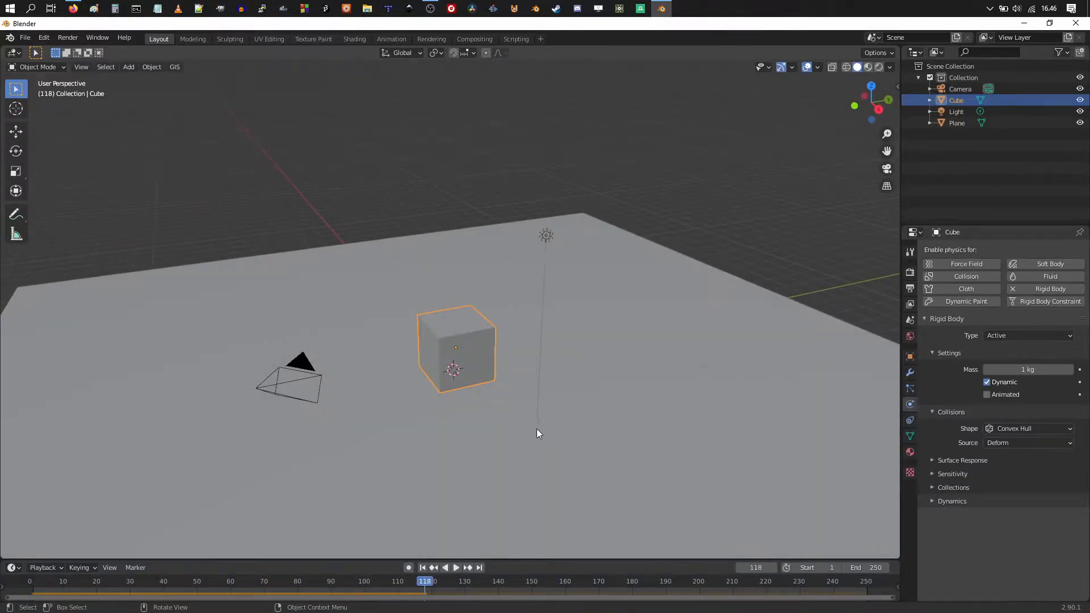
Enlarge the timeline area and set the animation's end frame to 100
{"action": "left_click_drag", "start_coordinate": [659, 560], "coordinate": [659, 500]}
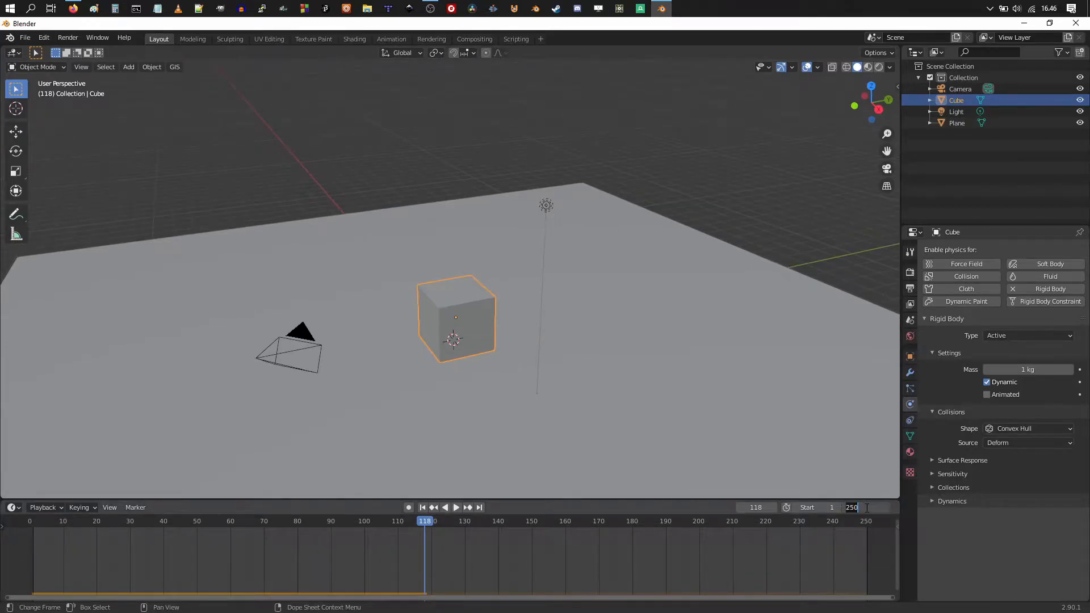
{"action": "type", "text": "00"}
{"action": "key", "text": "Return"}
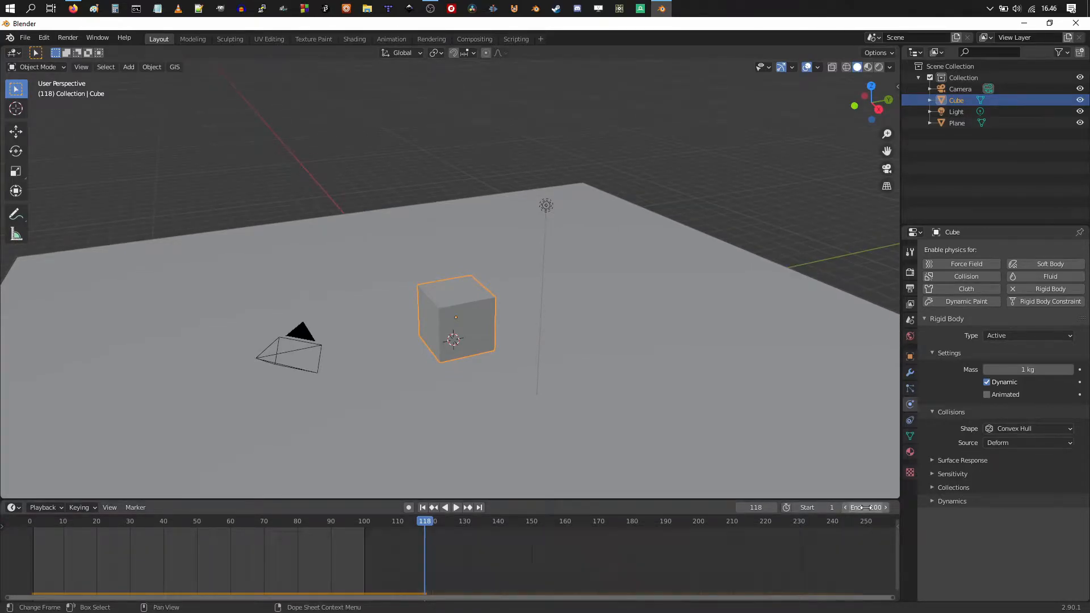
Play the shortened animation briefly, stop it and scrub the timeline back to frame 0
{"action": "key", "text": "space"}
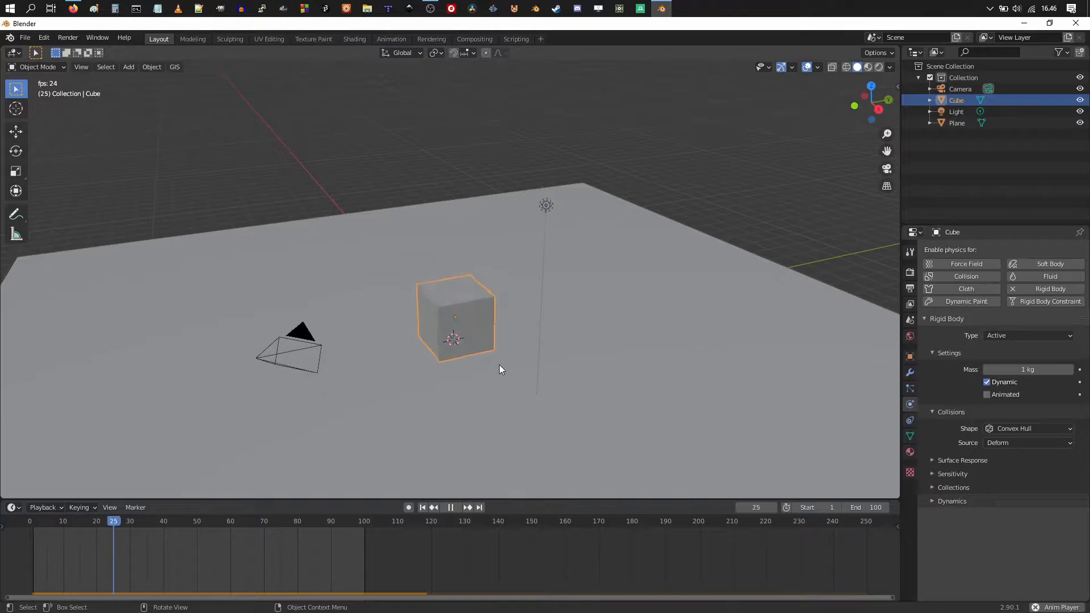
{"action": "key", "text": "space"}
{"action": "left_click_drag", "start_coordinate": [114, 523], "coordinate": [891, 520]}
Shift the cube along X and lower it about 2.6 m along Z toward the plane
{"action": "middle_click_drag", "start_coordinate": [478, 357], "coordinate": [657, 322]}
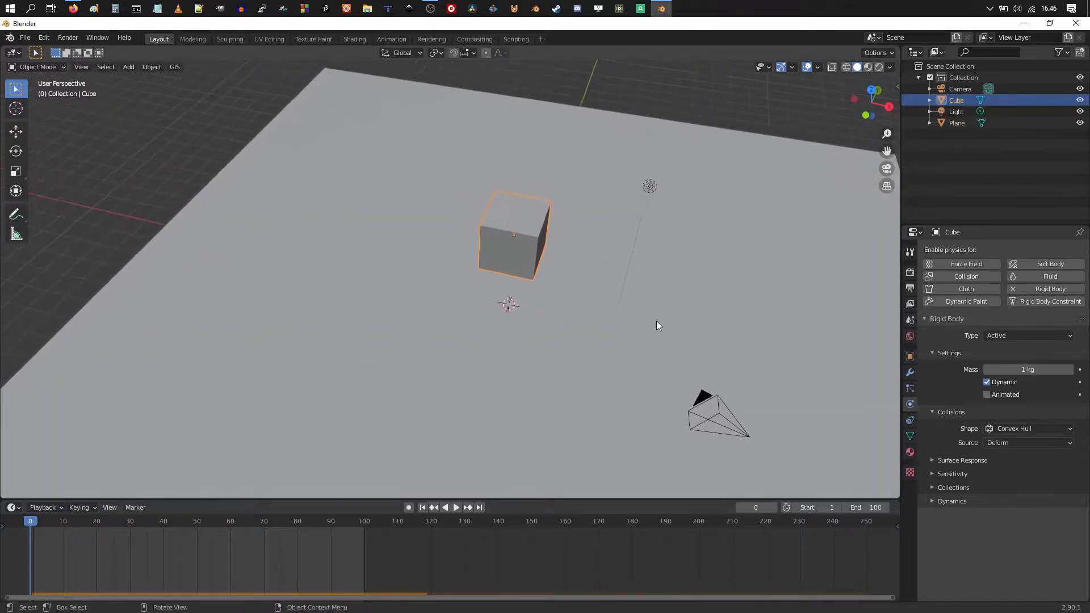
{"action": "key", "text": "g"}
{"action": "key", "text": "x"}
{"action": "left_click", "coordinate": [549, 286]}
{"action": "mouse_move", "coordinate": [549, 285]}
{"action": "middle_mouse_down"}
{"action": "mouse_move", "coordinate": [462, 258]}
{"action": "mouse_move", "coordinate": [550, 284]}
{"action": "mouse_move", "coordinate": [544, 270]}
{"action": "middle_mouse_up"}
{"action": "key", "text": "g"}
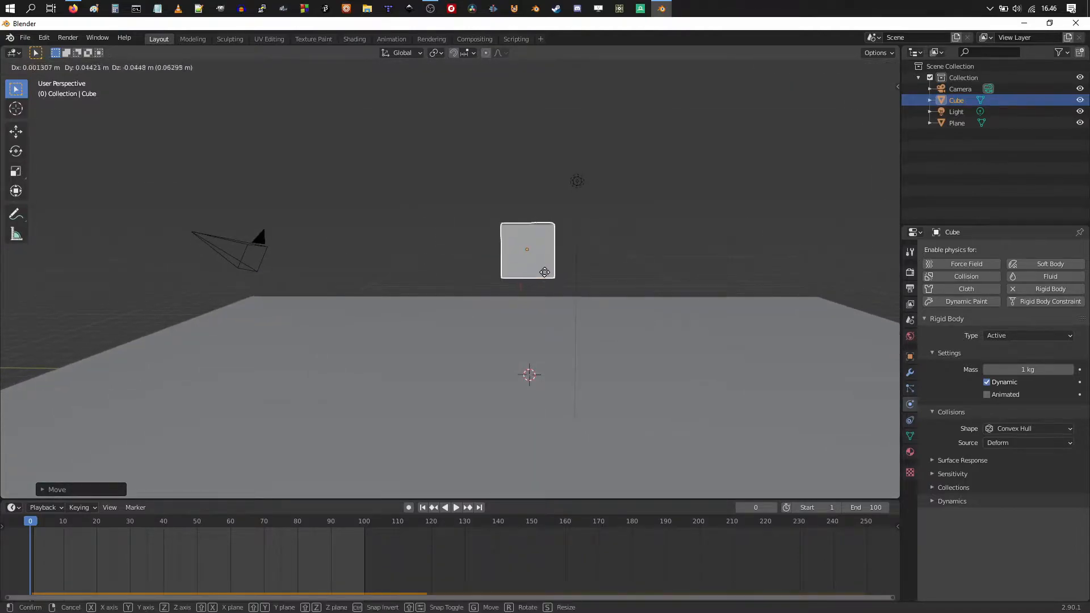
{"action": "key", "text": "z"}
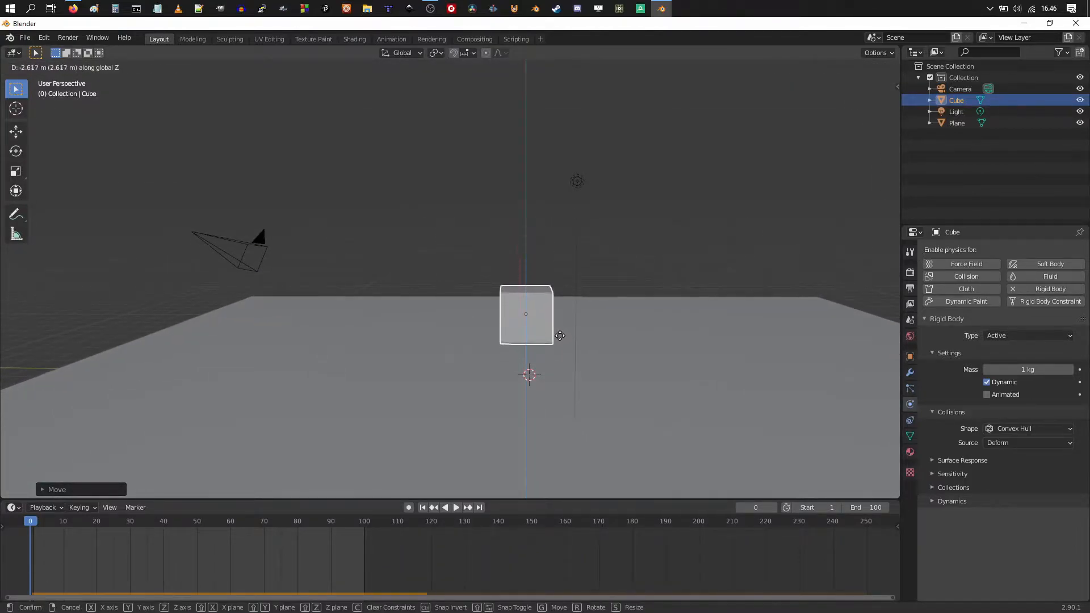
{"action": "left_click", "coordinate": [561, 338]}
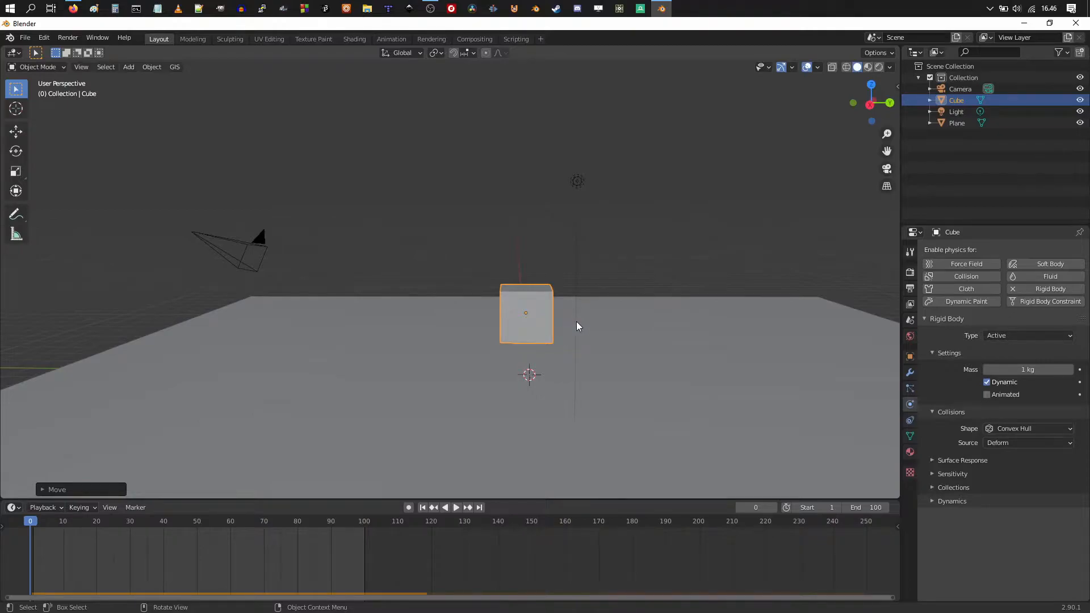
Move the cube along Y, and reposition it freely so it sits low at the plane's surface
{"action": "key", "text": "KP_Decimal"}
{"action": "scroll", "coordinate": [576, 321], "scroll_direction": "down", "scroll_amount": 4}
{"action": "middle_click_drag", "start_coordinate": [506, 358], "coordinate": [599, 345], "text": "shift"}
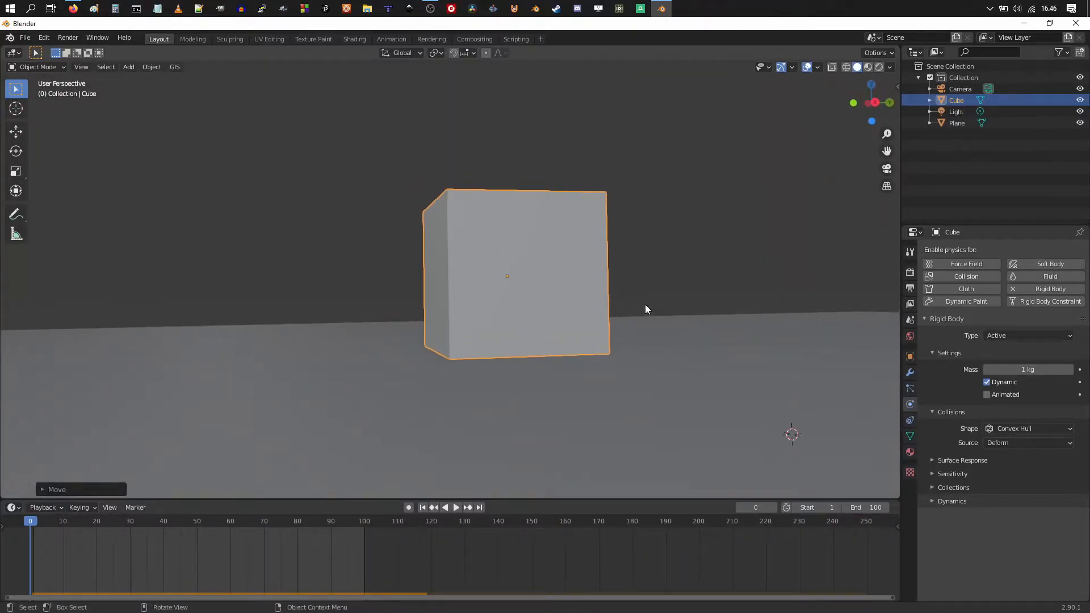
{"action": "key", "text": "g"}
{"action": "key", "text": "x"}
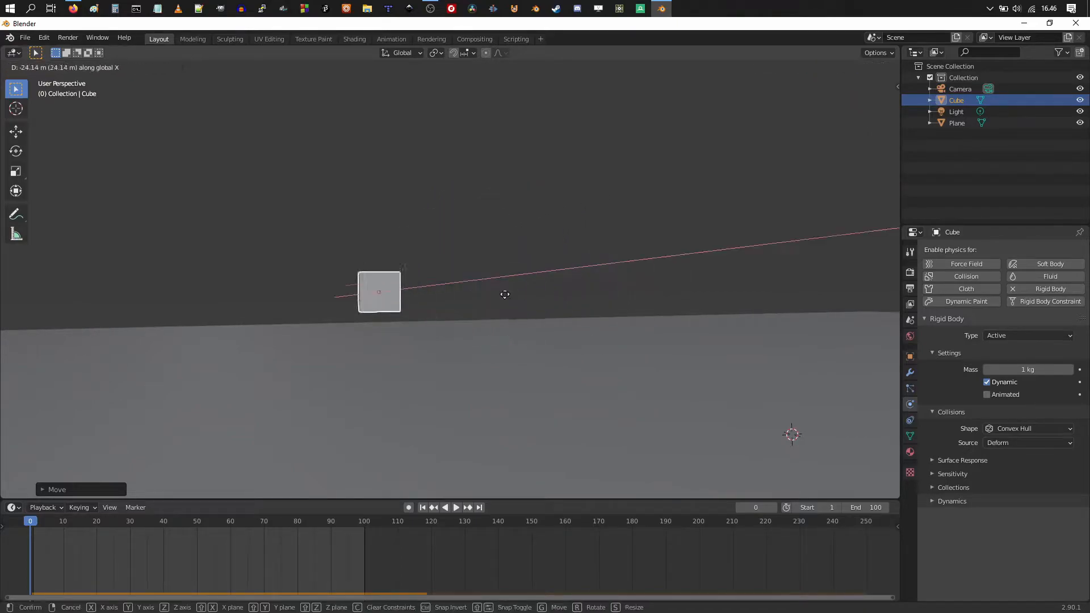
{"action": "key", "text": "y"}
{"action": "left_click", "coordinate": [499, 318]}
{"action": "scroll", "coordinate": [480, 322], "scroll_direction": "down", "scroll_amount": 3}
{"action": "middle_click_drag", "start_coordinate": [481, 322], "coordinate": [531, 348], "text": "shift"}
{"action": "scroll", "coordinate": [578, 329], "scroll_direction": "down", "scroll_amount": 3}
{"action": "key", "text": "g"}
{"action": "left_click", "coordinate": [553, 346]}
Play the simulation with the cube in its new position, and return to frame 0
{"action": "key", "text": "space"}
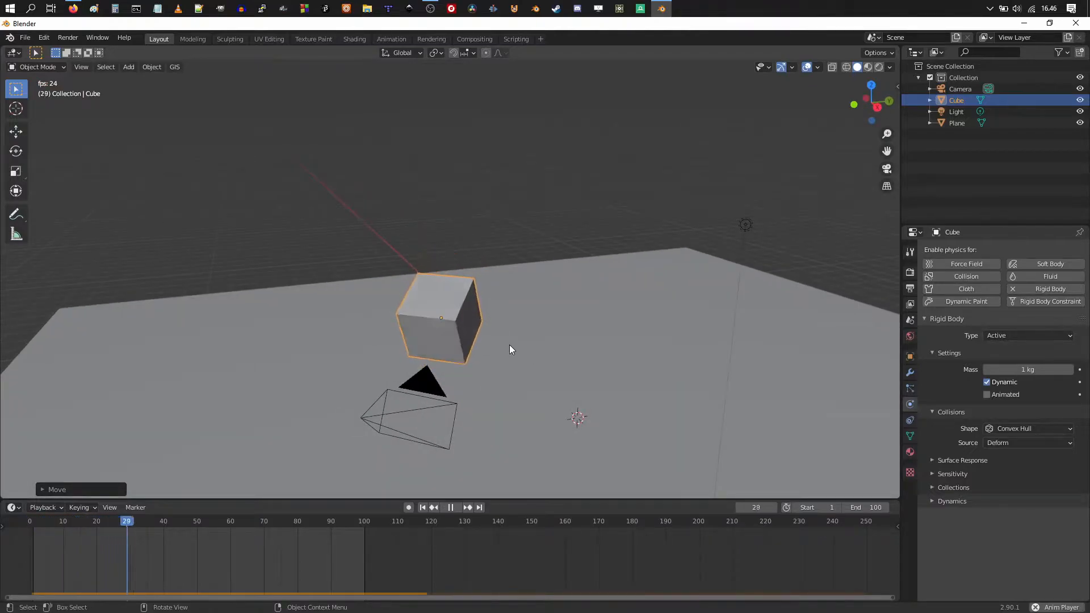
{"action": "key", "text": "space"}
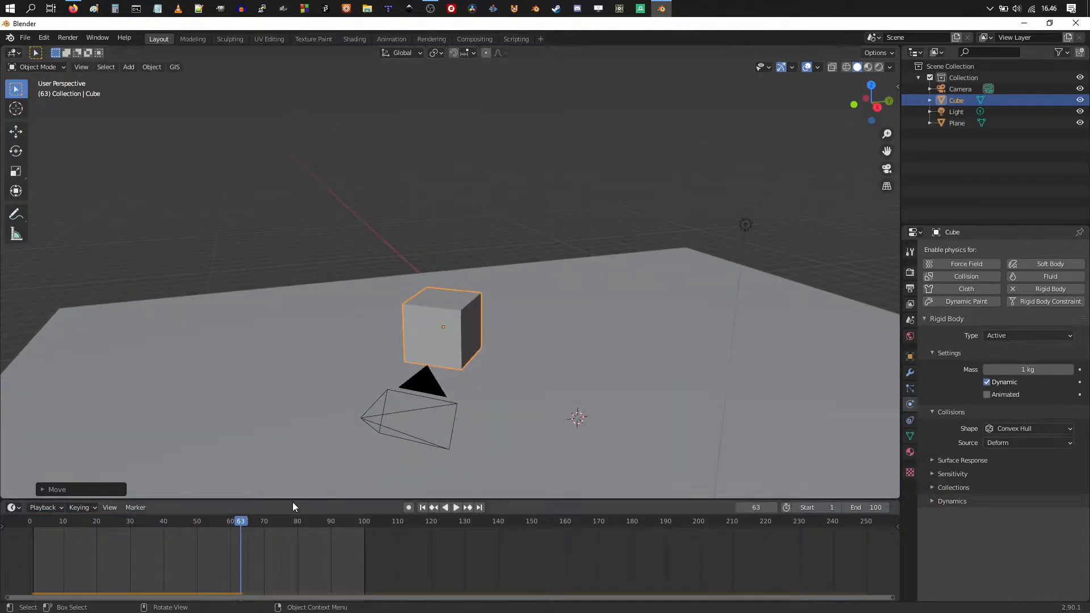
{"action": "key", "text": "Escape"}
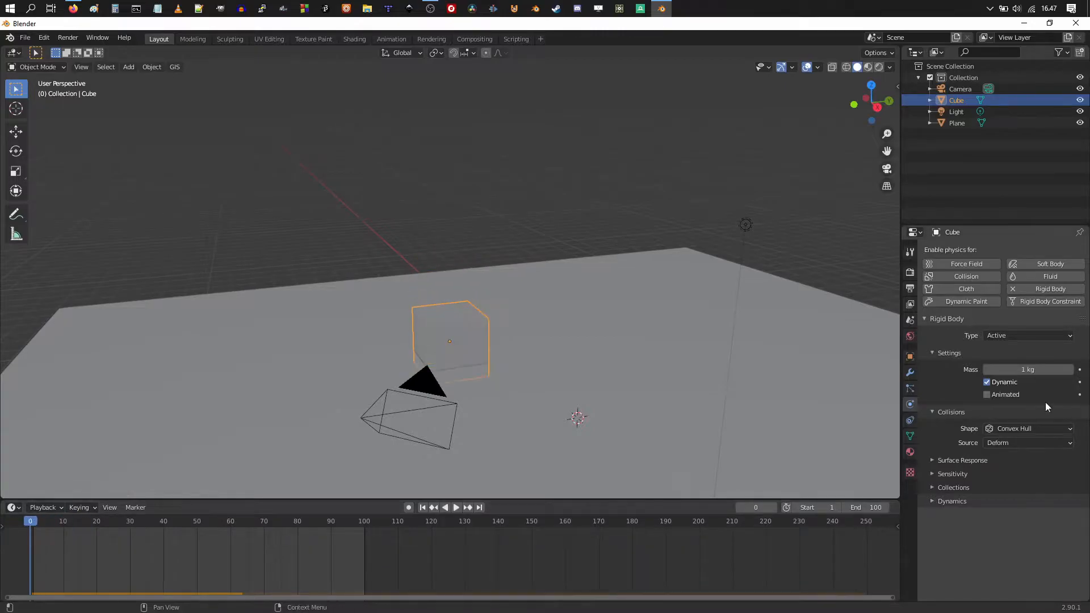
Raise the cube slightly along Z relative to the ground plane
{"action": "scroll", "coordinate": [534, 379], "scroll_direction": "up", "scroll_amount": 4}
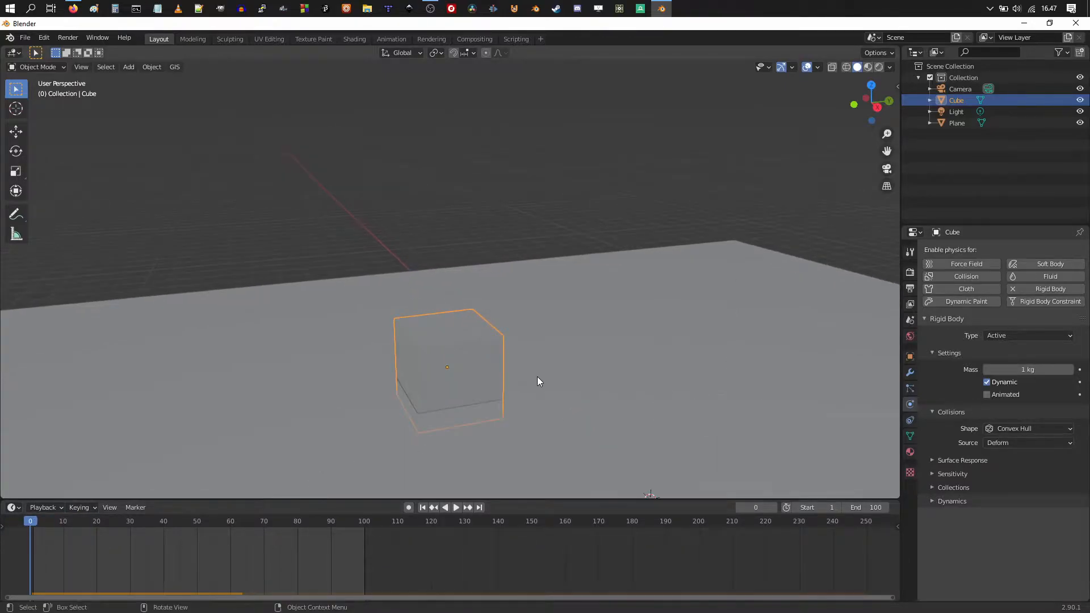
{"action": "key", "text": "g"}
{"action": "key", "text": "z"}
{"action": "left_click", "coordinate": [549, 351]}
{"action": "scroll", "coordinate": [547, 355], "scroll_direction": "down", "scroll_amount": 3}
{"action": "mouse_move", "coordinate": [546, 355]}
{"action": "middle_mouse_down"}
{"action": "mouse_move", "coordinate": [500, 365]}
{"action": "mouse_move", "coordinate": [549, 333]}
{"action": "mouse_move", "coordinate": [554, 347]}
{"action": "middle_mouse_up"}
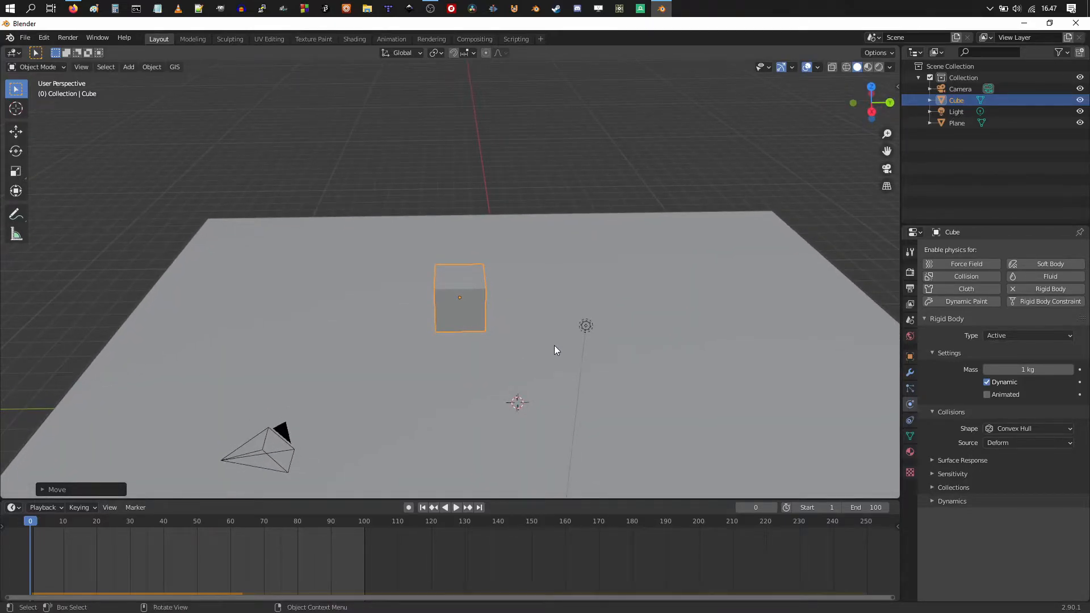
Duplicate the cube and place the copy right beside it along Y
{"action": "scroll", "coordinate": [547, 343], "scroll_direction": "up", "scroll_amount": 5}
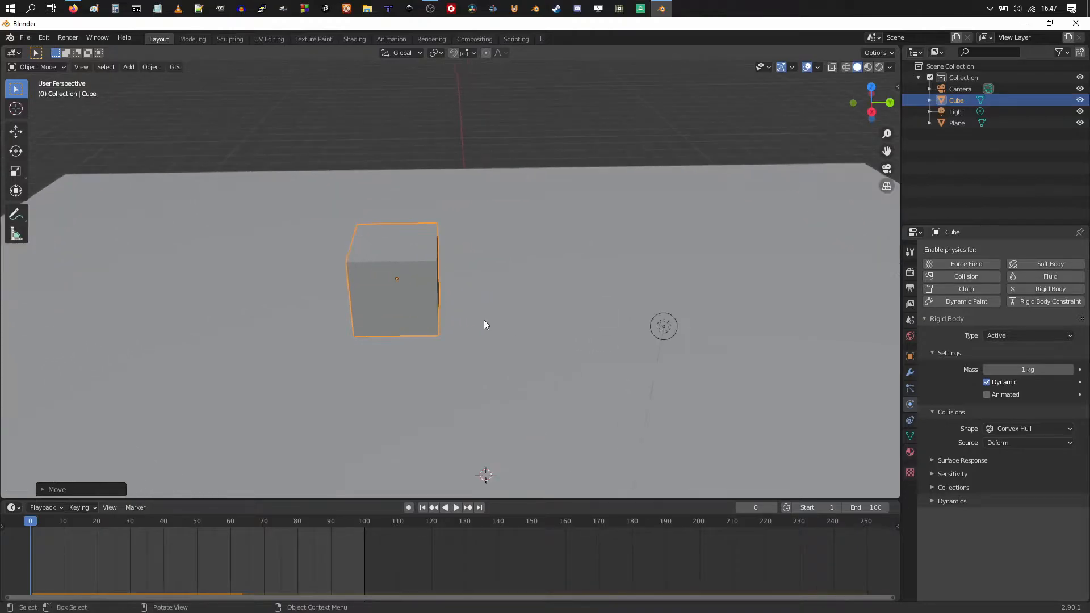
{"action": "middle_click_drag", "start_coordinate": [482, 322], "coordinate": [477, 341], "text": "shift"}
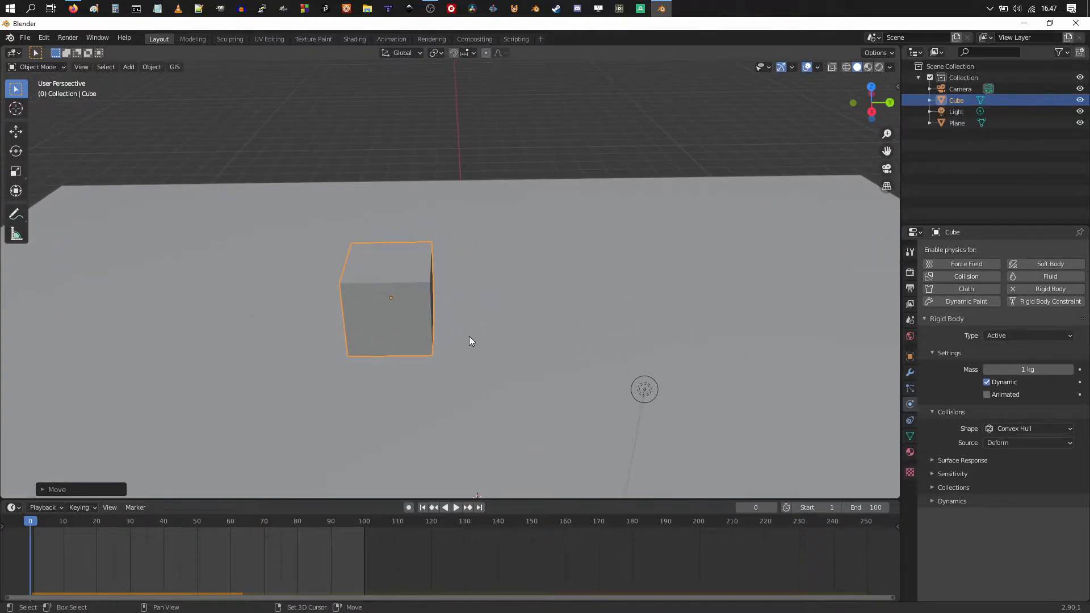
{"action": "key", "text": "shift+d"}
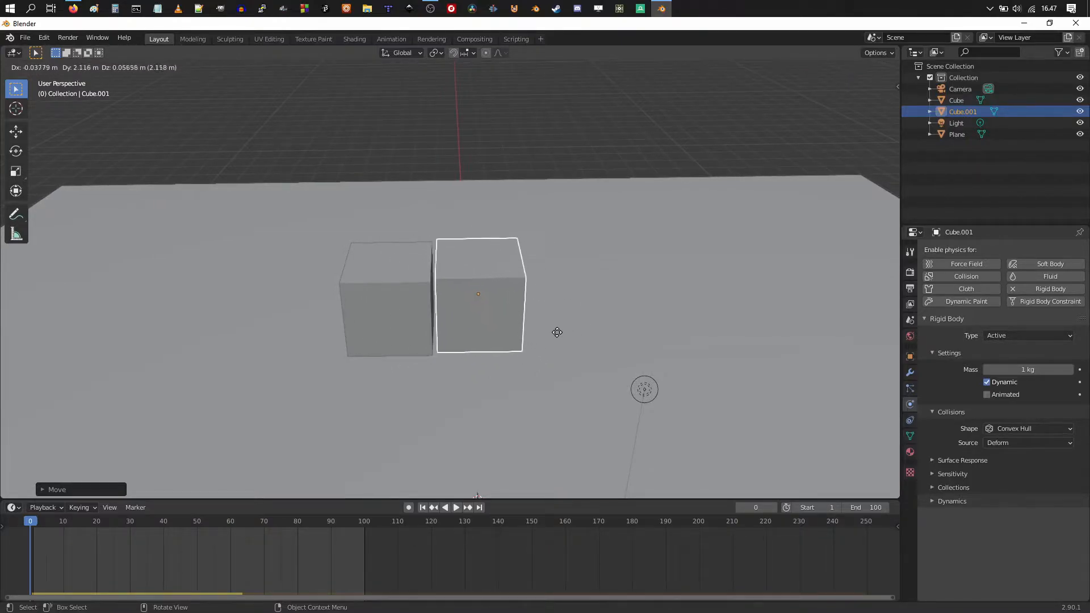
{"action": "key", "text": "y"}
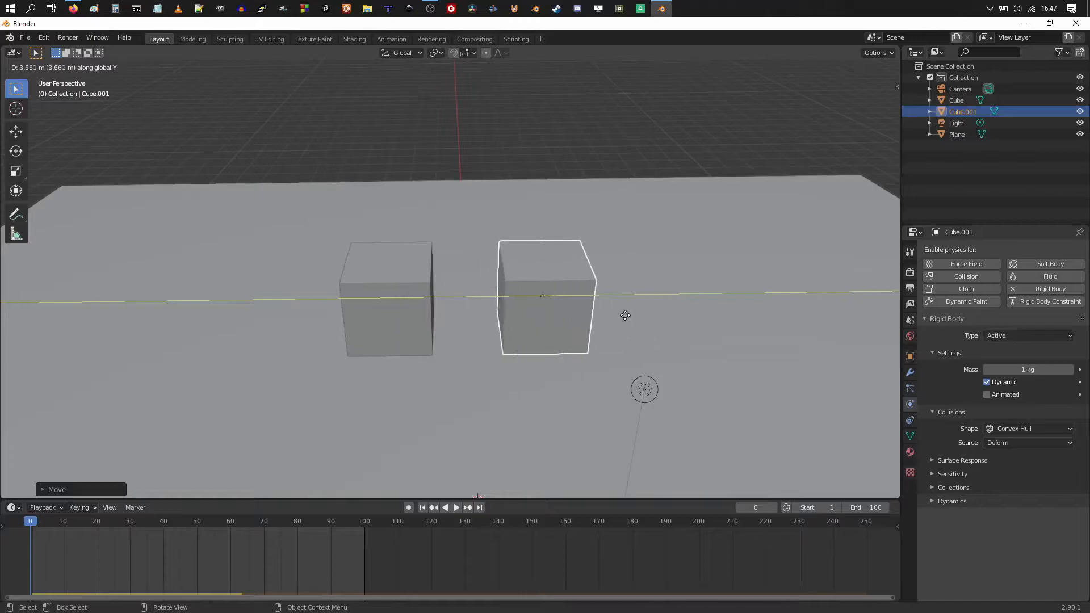
{"action": "left_click", "coordinate": [563, 323]}
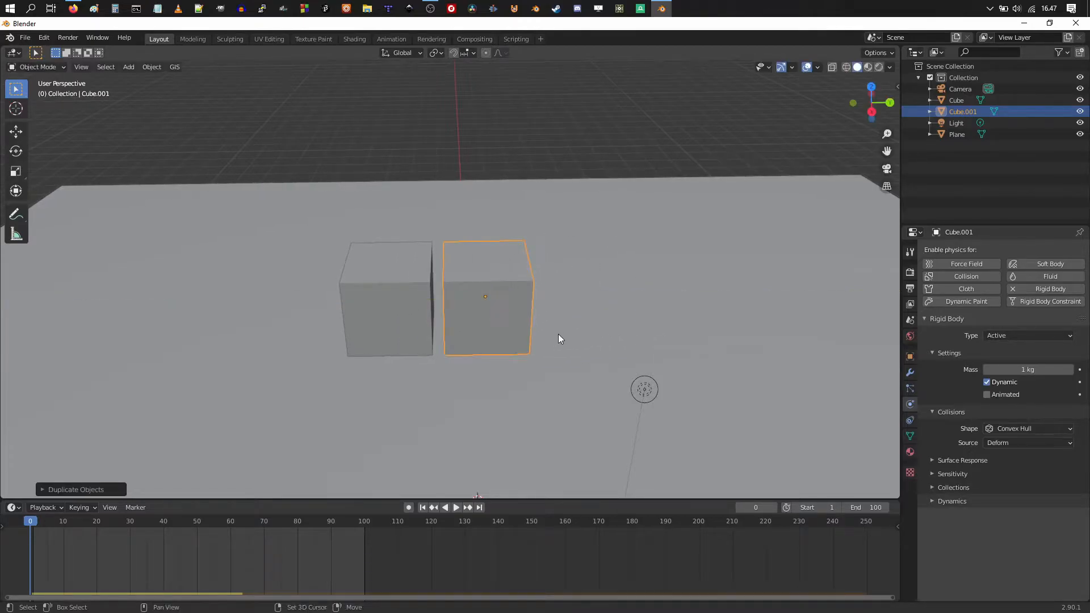
Duplicate the pair of cubes twice along Y to form an evenly spaced row of six cubes
{"action": "left_click", "coordinate": [396, 289], "text": "shift"}
{"action": "middle_click_drag", "start_coordinate": [553, 325], "coordinate": [441, 300], "text": "shift"}
{"action": "key", "text": "shift+d"}
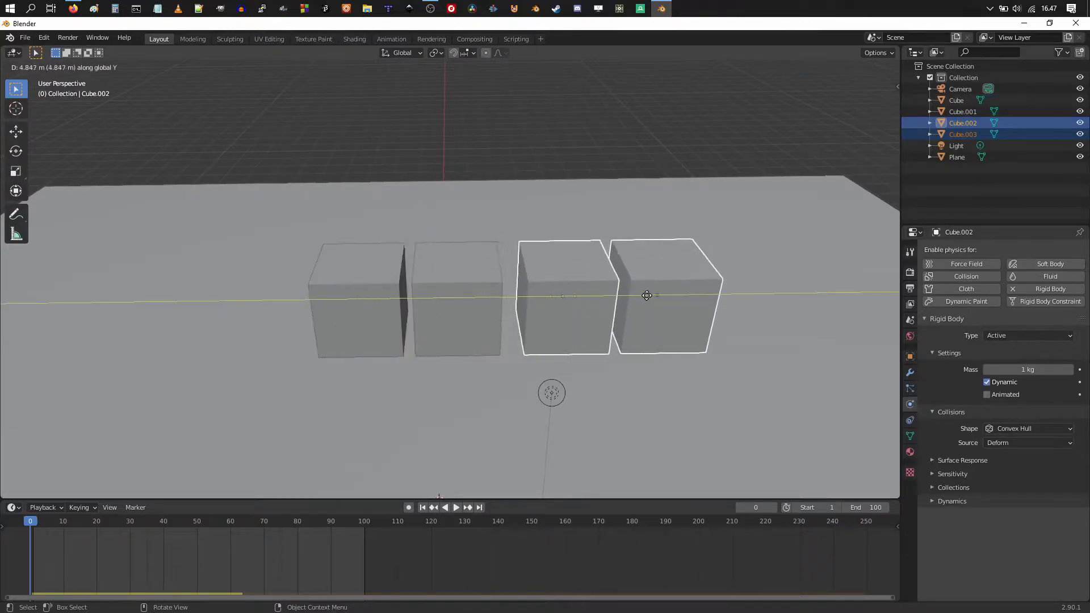
{"action": "left_click", "coordinate": [629, 295]}
{"action": "middle_click_drag", "start_coordinate": [630, 295], "coordinate": [468, 322], "text": "shift"}
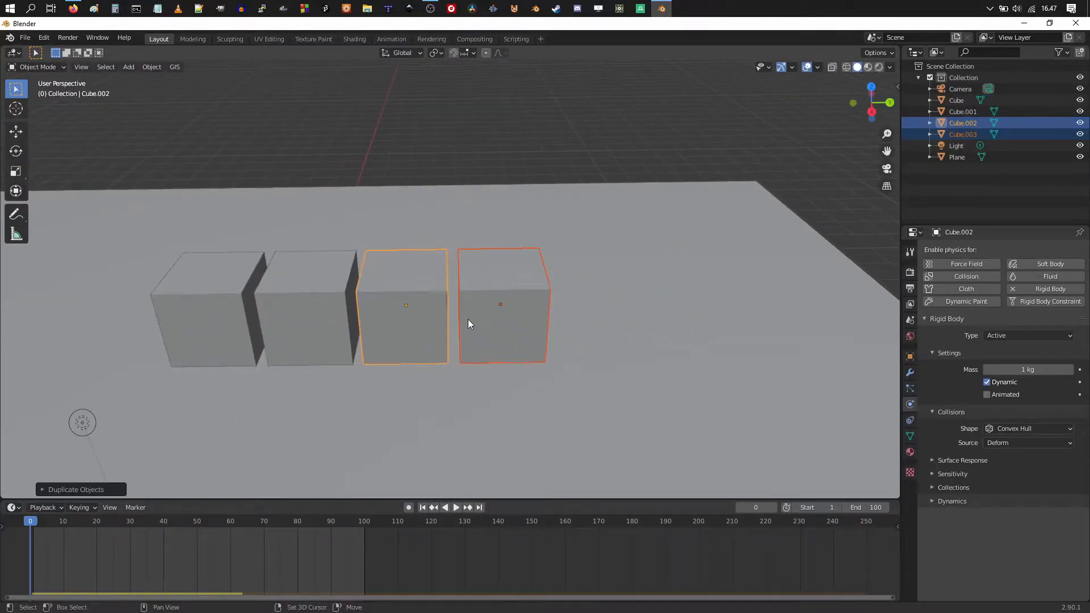
{"action": "key", "text": "shift+d"}
{"action": "left_click", "coordinate": [629, 329]}
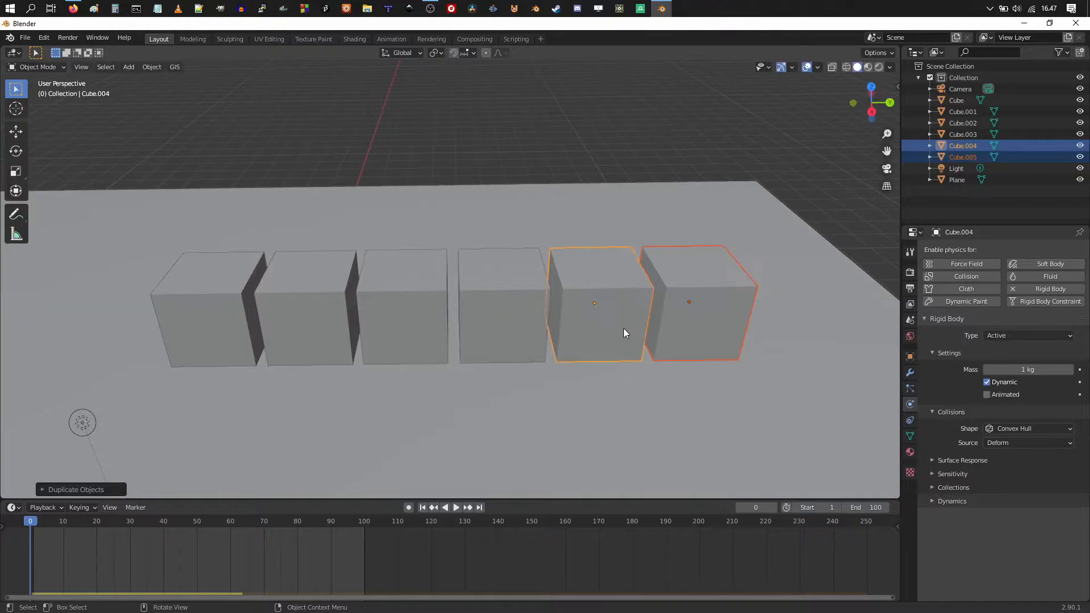
Select all six cubes of the row and duplicate them upward along Z as a second row
{"action": "left_click", "coordinate": [500, 309], "text": "shift"}
{"action": "left_click", "coordinate": [406, 298], "text": "shift"}
{"action": "left_click", "coordinate": [309, 295], "text": "shift"}
{"action": "left_click", "coordinate": [216, 309], "text": "shift"}
{"action": "middle_click_drag", "start_coordinate": [273, 312], "coordinate": [578, 322], "text": "shift"}
{"action": "key", "text": "shift+d"}
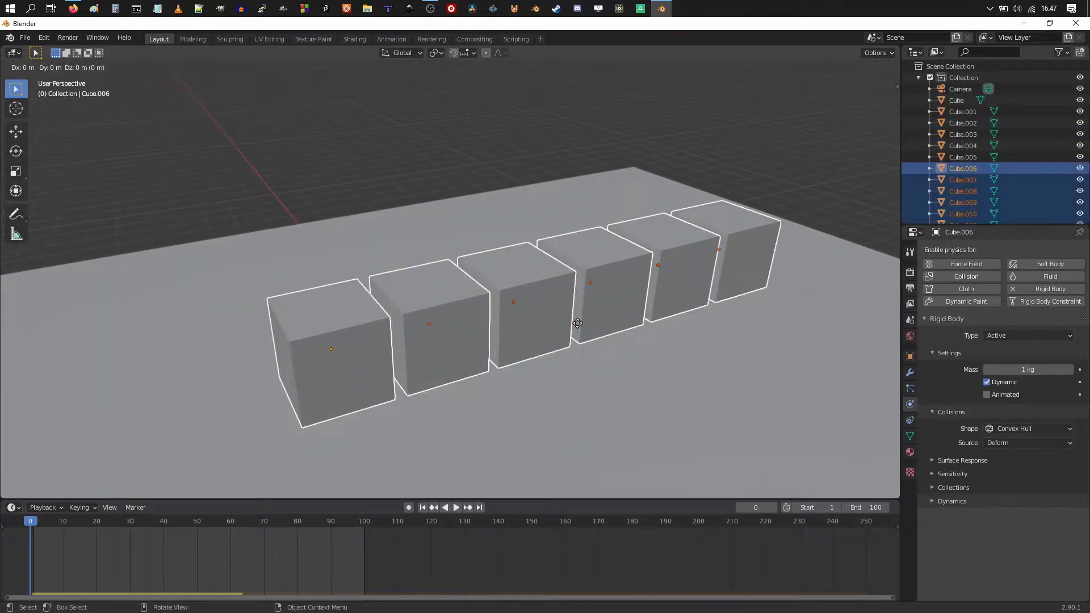
{"action": "key", "text": "z"}
{"action": "left_click", "coordinate": [600, 234]}
Shift the second row along Y so its cubes are staggered against the bottom row
{"action": "middle_click_drag", "start_coordinate": [582, 268], "coordinate": [465, 309], "text": "shift"}
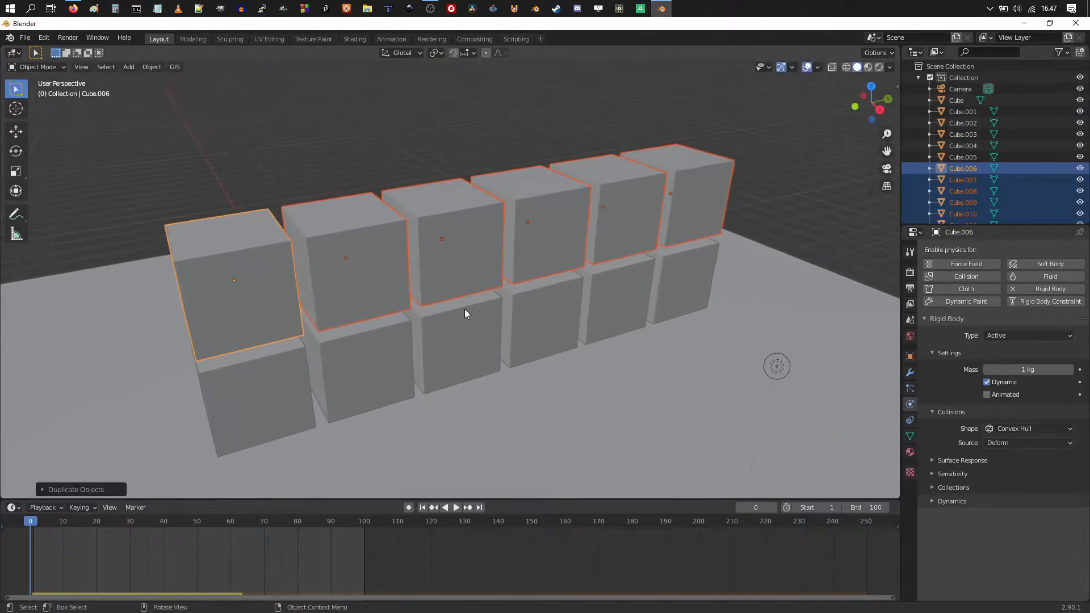
{"action": "key", "text": "g"}
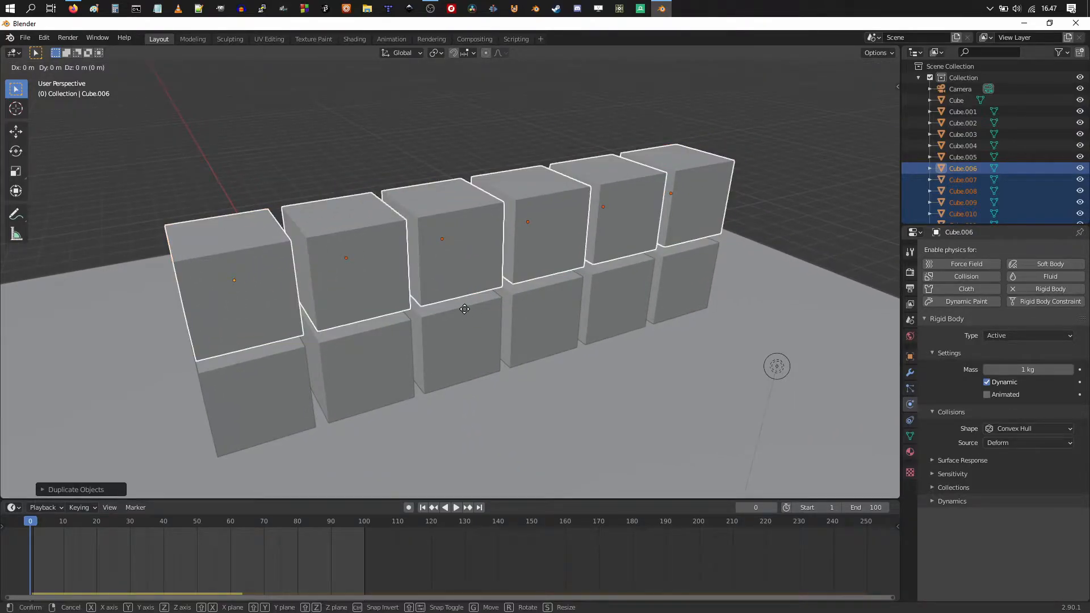
{"action": "key", "text": "y"}
{"action": "left_click", "coordinate": [490, 305]}
{"action": "middle_click_drag", "start_coordinate": [503, 309], "coordinate": [469, 319]}
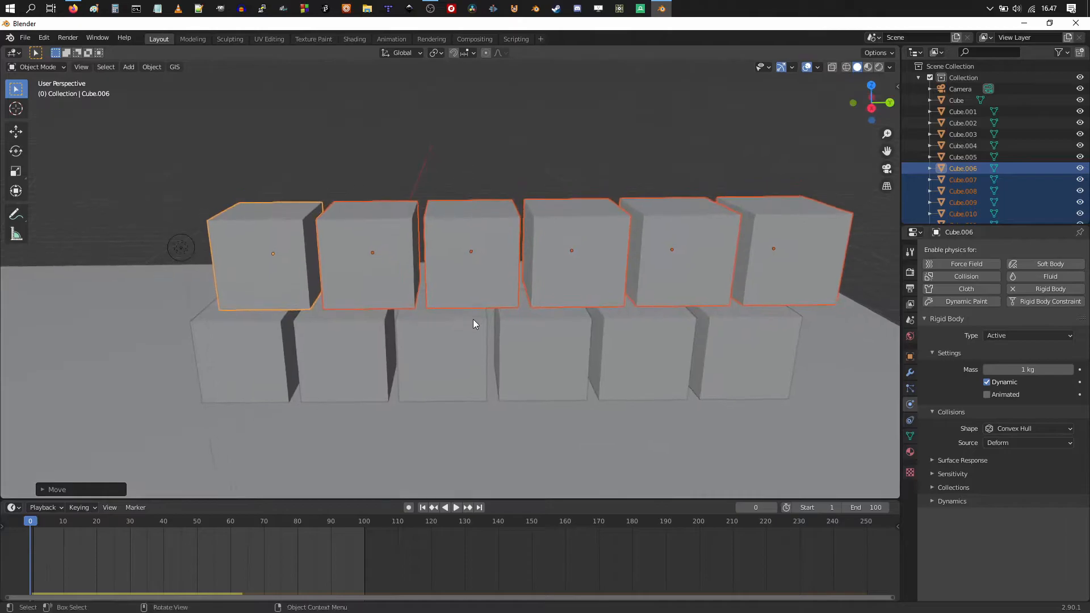
Duplicate the second row upward as a third row and adjust its position along X over the lower rows
{"action": "key", "text": "shift+d"}
{"action": "key", "text": "z"}
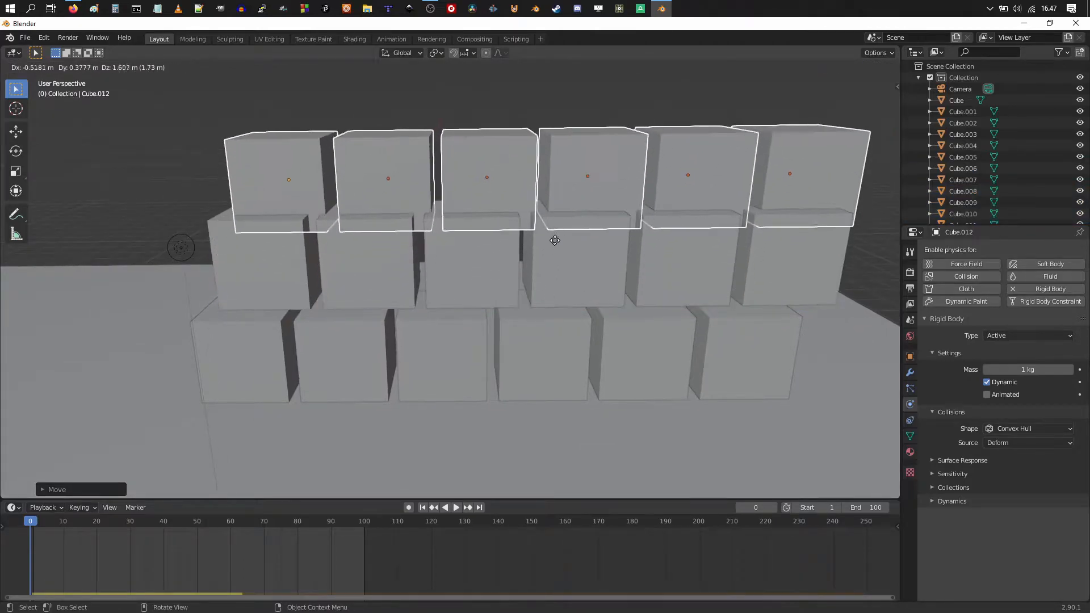
{"action": "left_click", "coordinate": [523, 219]}
{"action": "middle_click_drag", "start_coordinate": [523, 219], "coordinate": [584, 267]}
{"action": "key", "text": "g"}
{"action": "key", "text": "x"}
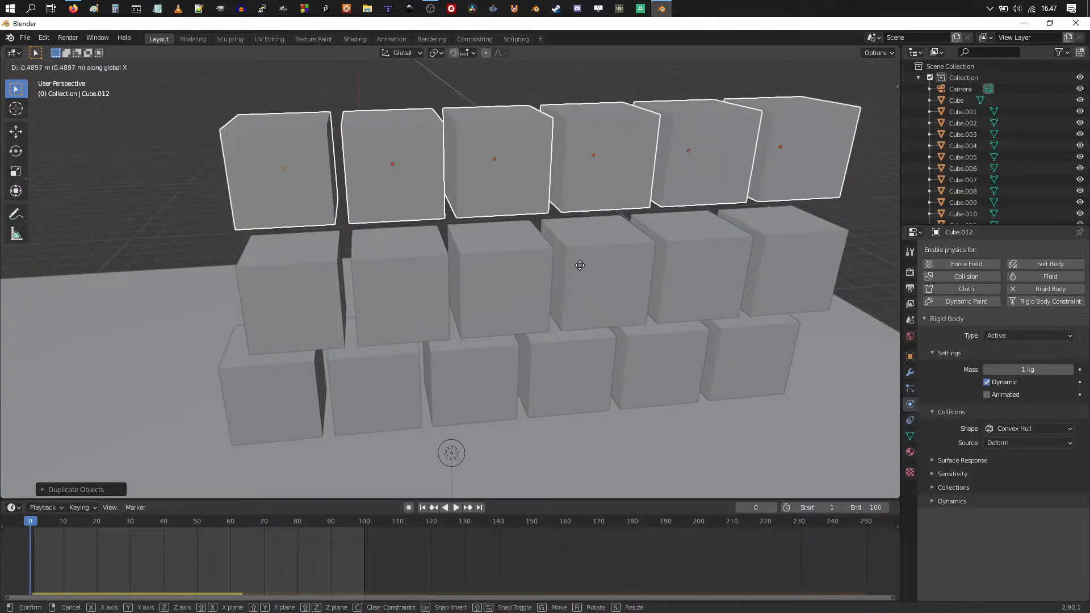
{"action": "left_click", "coordinate": [572, 272]}
Add the six second-row cubes to the selected third row and lower both rows slightly along Z to close the gap
{"action": "middle_click_drag", "start_coordinate": [571, 271], "coordinate": [551, 307]}
{"action": "left_click", "coordinate": [280, 305], "text": "shift"}
{"action": "left_click", "coordinate": [384, 307], "text": "shift"}
{"action": "left_click", "coordinate": [484, 307], "text": "shift"}
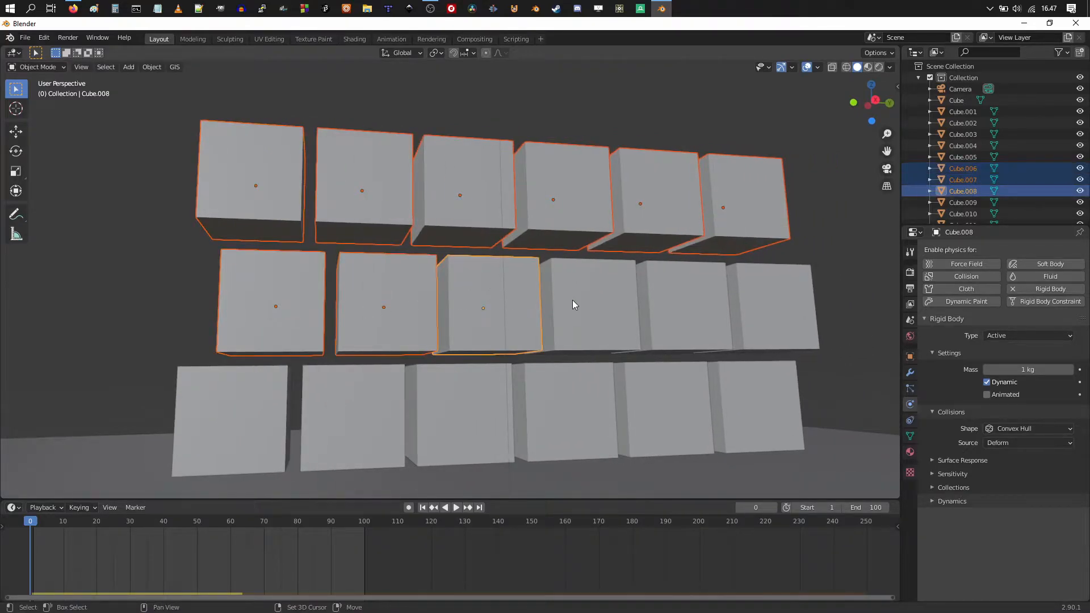
{"action": "left_click", "coordinate": [572, 301], "text": "shift"}
{"action": "left_click", "coordinate": [691, 302], "text": "shift"}
{"action": "left_click", "coordinate": [738, 313], "text": "shift"}
{"action": "key", "text": "g"}
{"action": "key", "text": "z"}
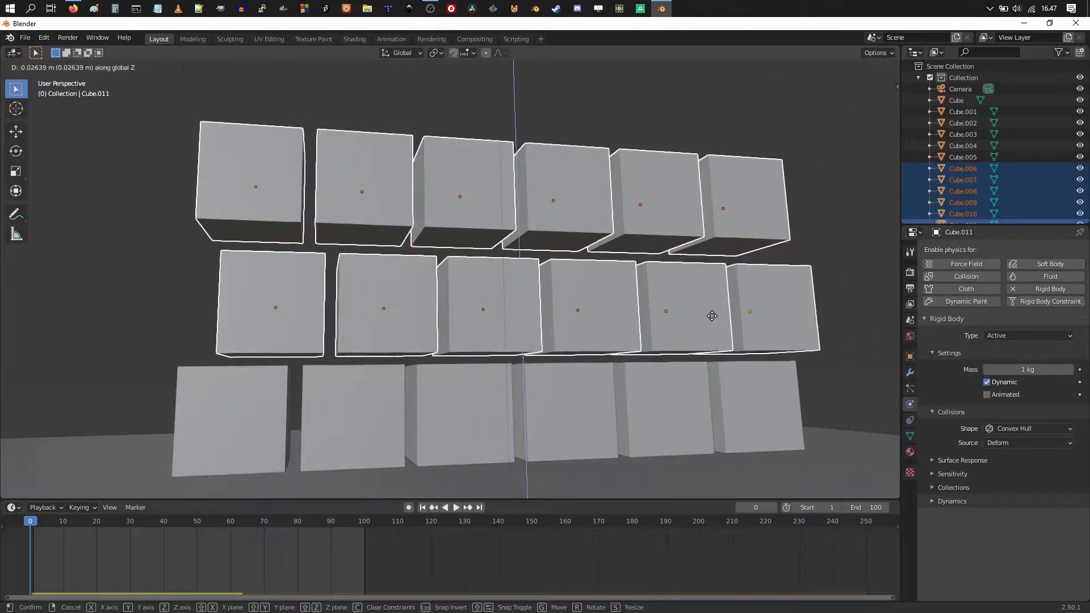
{"action": "left_click", "coordinate": [710, 321]}
Select only the third-row cubes and lower them along Z toward the second row
{"action": "left_click", "coordinate": [273, 216]}
{"action": "left_click", "coordinate": [373, 226], "text": "shift"}
{"action": "left_click", "coordinate": [456, 227], "text": "shift"}
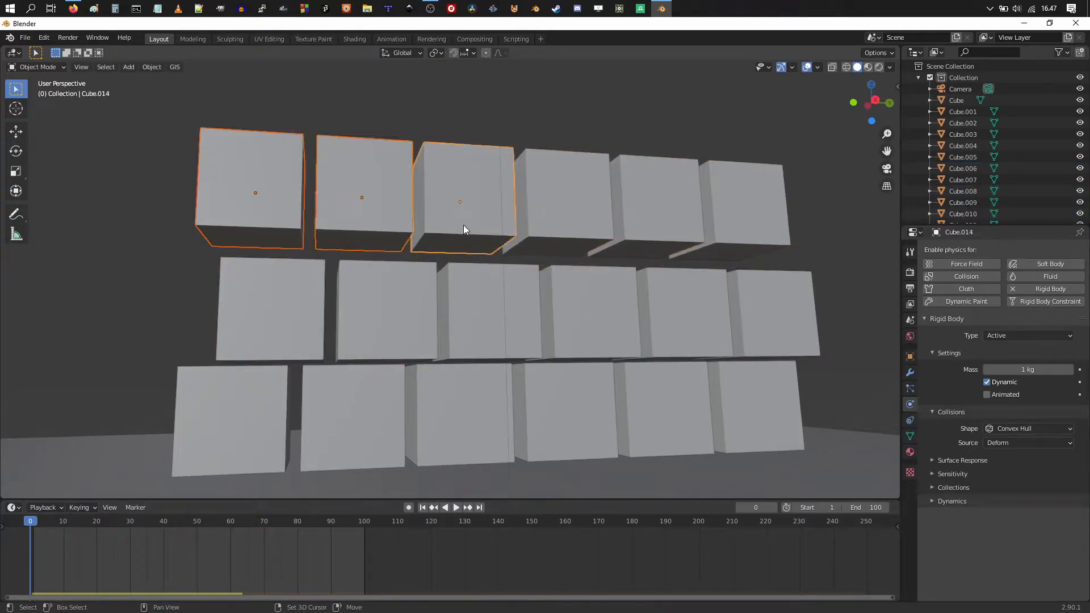
{"action": "middle_click_drag", "start_coordinate": [578, 266], "coordinate": [618, 271], "text": "shift"}
{"action": "key", "text": "g"}
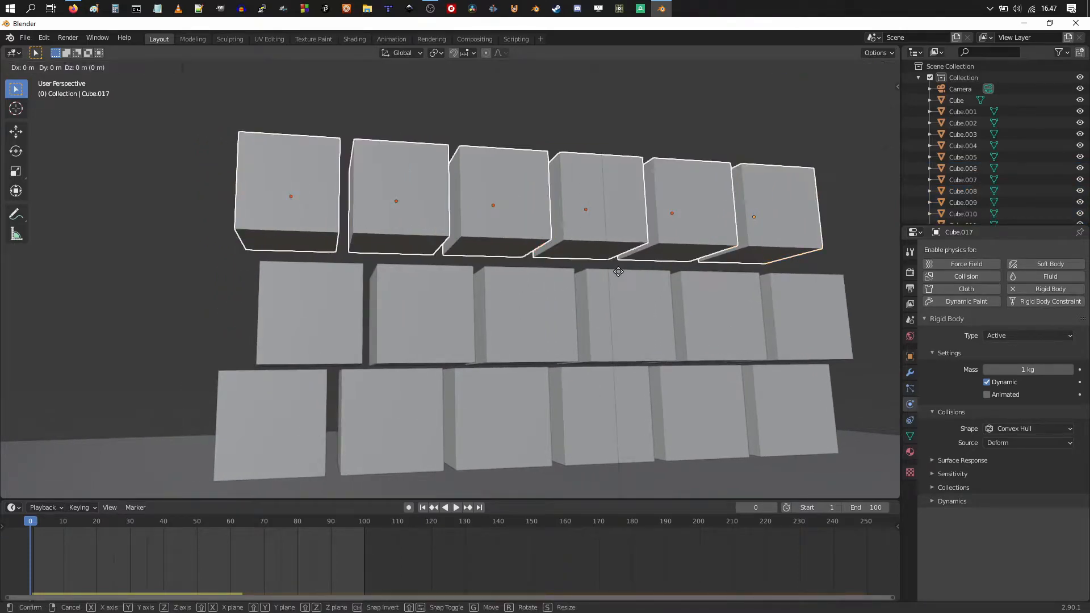
{"action": "key", "text": "z"}
{"action": "left_click", "coordinate": [616, 292]}
Duplicate the third row upward along Z as a fourth row and shift it along Y to stagger it
{"action": "middle_click_drag", "start_coordinate": [573, 304], "coordinate": [519, 328]}
{"action": "scroll", "coordinate": [523, 299], "scroll_direction": "up", "scroll_amount": 1}
{"action": "scroll", "coordinate": [503, 327], "scroll_direction": "down", "scroll_amount": 2}
{"action": "key", "text": "shift+d"}
{"action": "key", "text": "shift+d"}
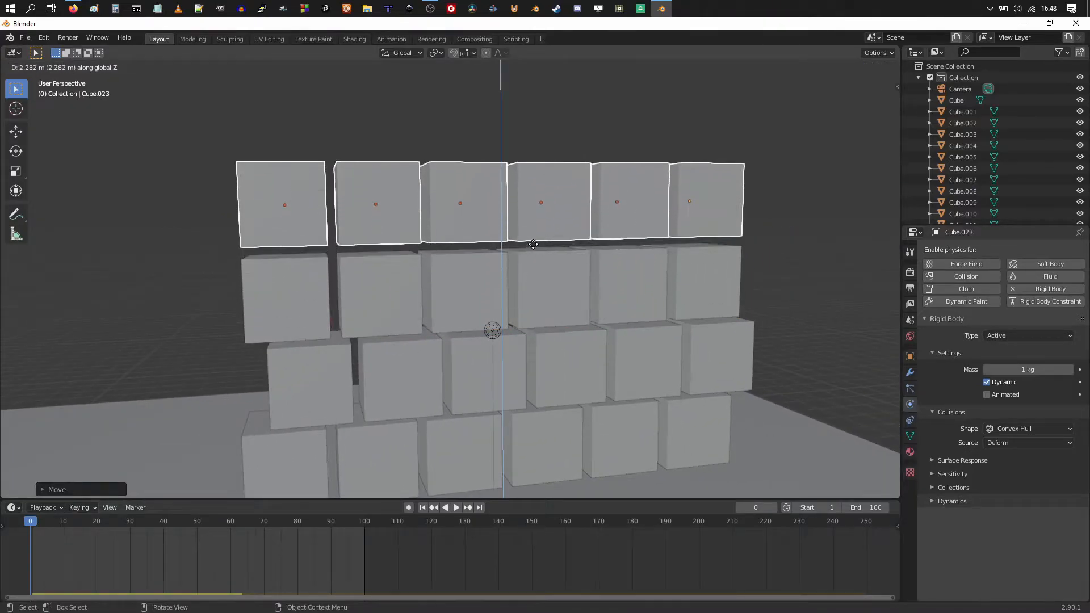
{"action": "key", "text": "y"}
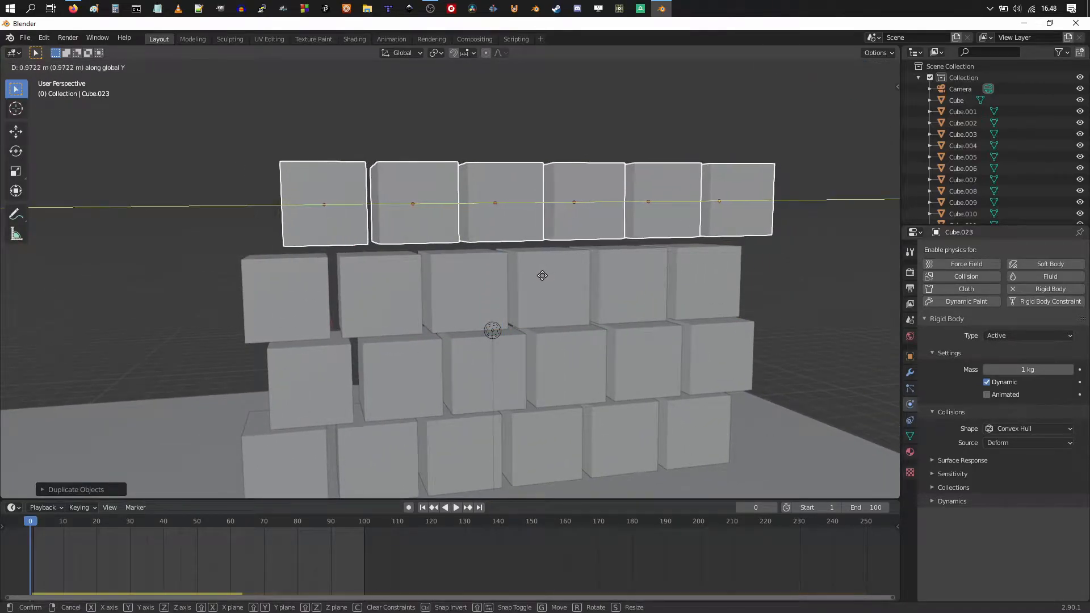
{"action": "left_click", "coordinate": [511, 278]}
Play the simulation of the four-row cube wall, return to frame 0, and play it again from another angle
{"action": "scroll", "coordinate": [509, 279], "scroll_direction": "down", "scroll_amount": 3}
{"action": "middle_click_drag", "start_coordinate": [509, 279], "coordinate": [492, 302]}
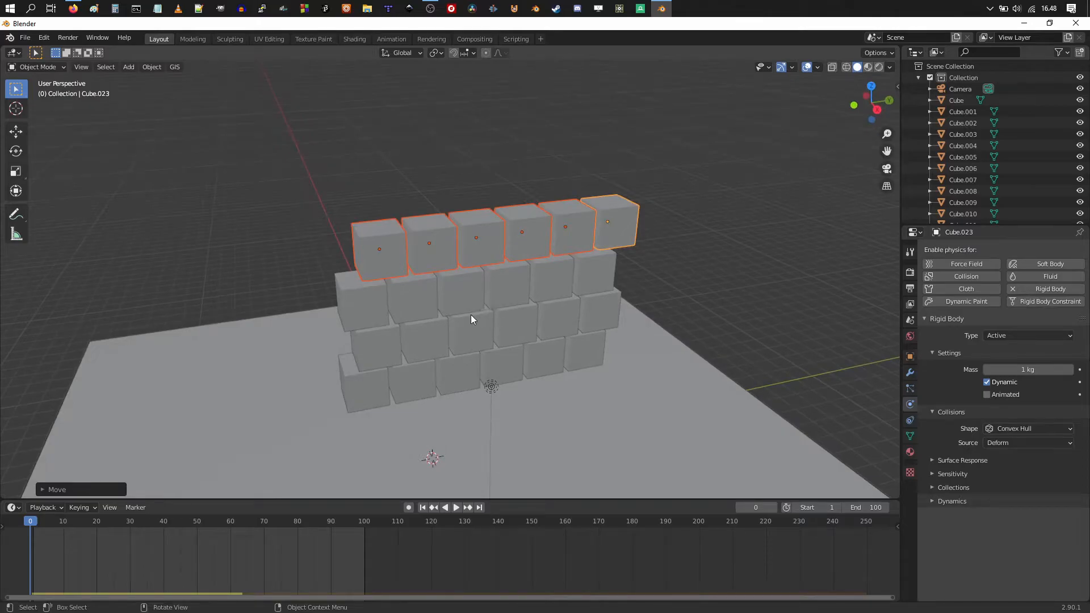
{"action": "middle_click_drag", "start_coordinate": [534, 337], "coordinate": [569, 288]}
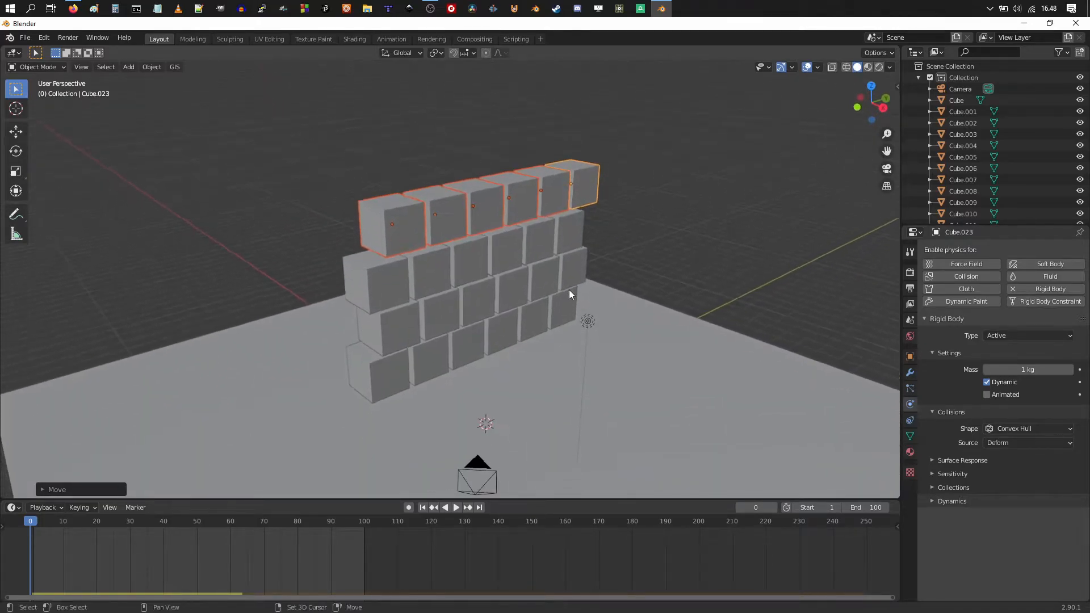
{"action": "key", "text": "space"}
{"action": "middle_click_drag", "start_coordinate": [539, 333], "coordinate": [575, 351]}
{"action": "key", "text": "space"}
{"action": "left_click_drag", "start_coordinate": [187, 539], "coordinate": [30, 540]}
{"action": "key", "text": "space"}
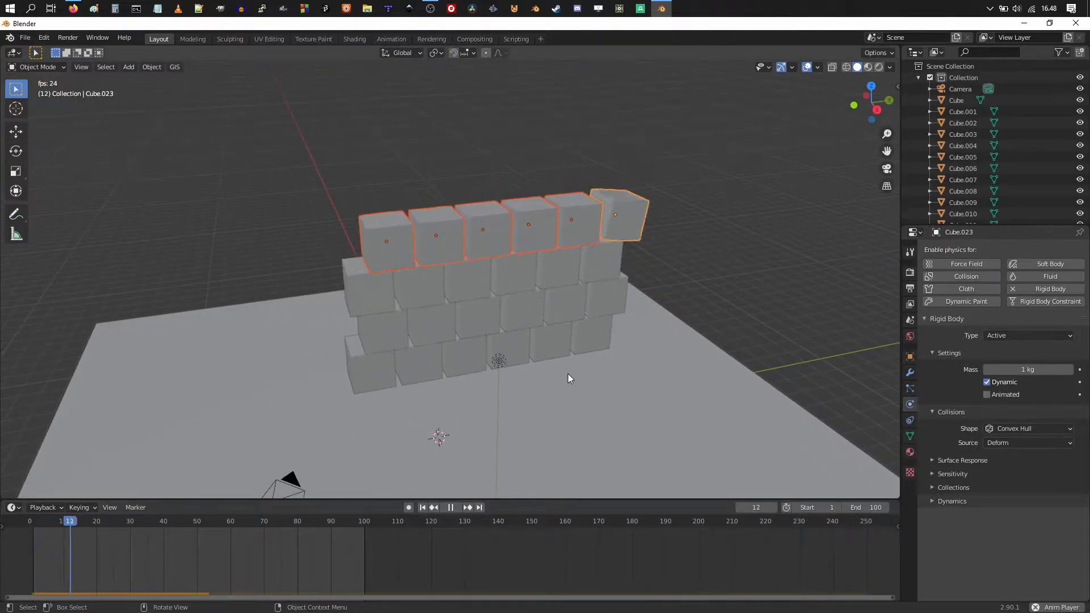
{"action": "middle_click_drag", "start_coordinate": [595, 345], "coordinate": [642, 368]}
{"action": "key", "text": "space"}
{"action": "scroll", "coordinate": [539, 373], "scroll_direction": "down", "scroll_amount": 5}
{"action": "left_click", "coordinate": [624, 358]}
{"action": "key", "text": "g"}
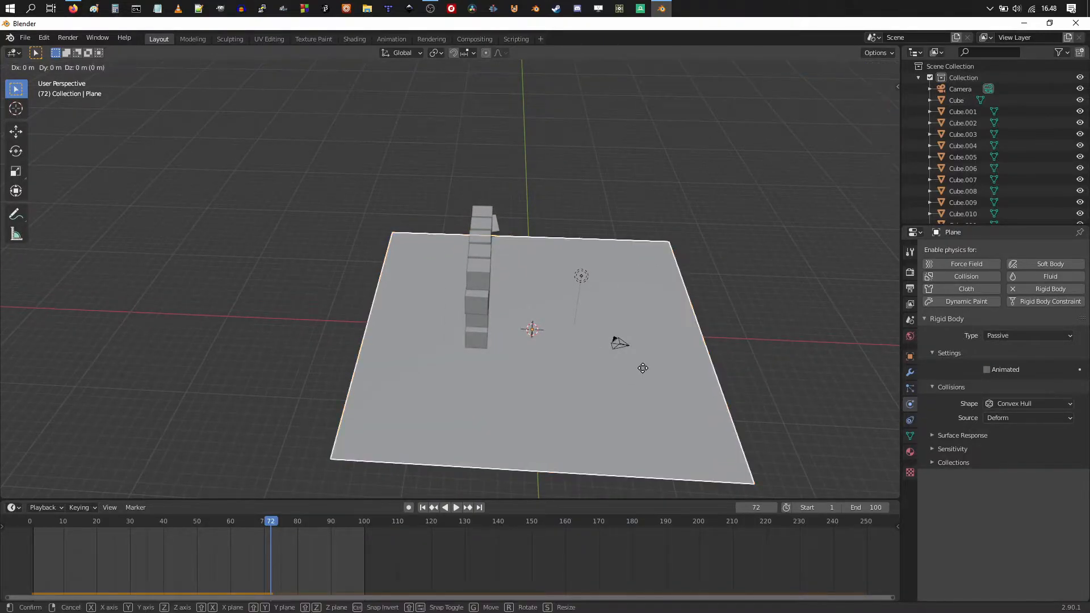
{"action": "key", "text": "x"}
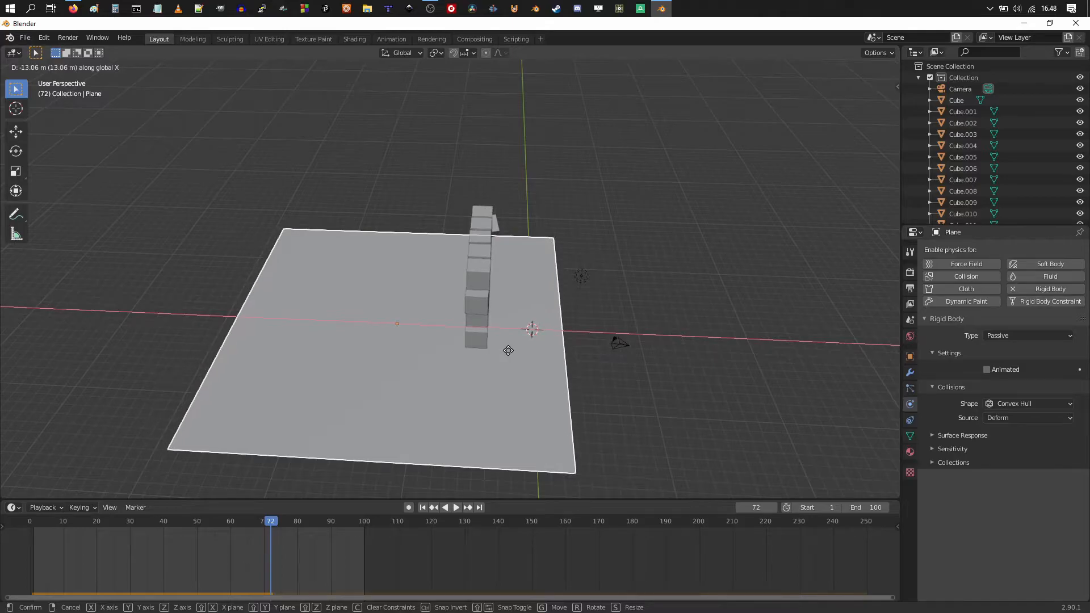
{"action": "right_click", "coordinate": [509, 352]}
Scale up the ground plane so it extends well beyond the cube wall on all sides
{"action": "middle_click_drag", "start_coordinate": [383, 324], "coordinate": [456, 245], "text": "shift"}
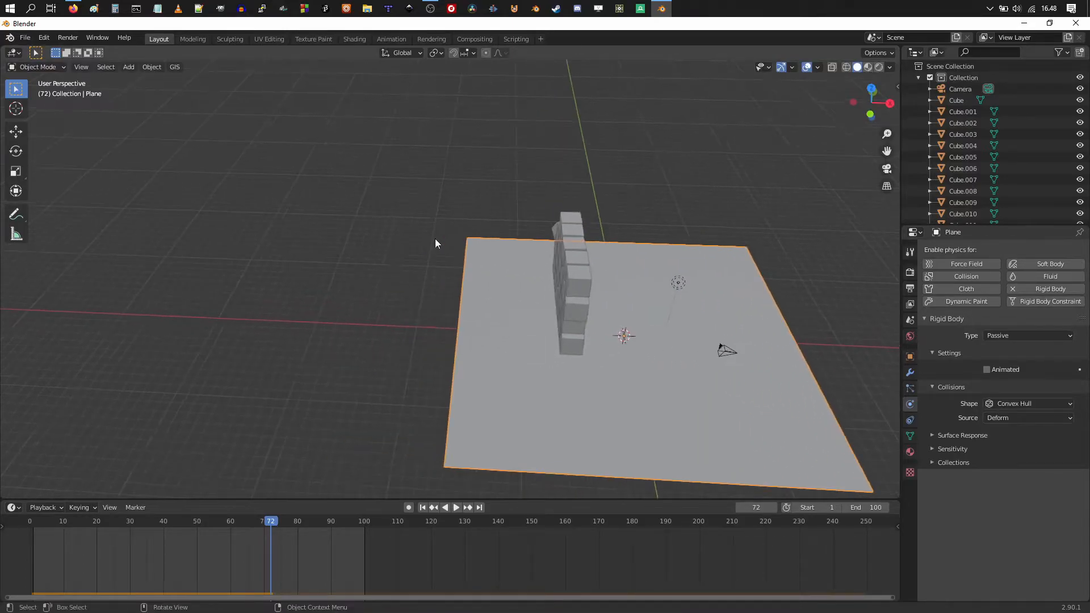
{"action": "middle_click_drag", "start_coordinate": [639, 319], "coordinate": [611, 340]}
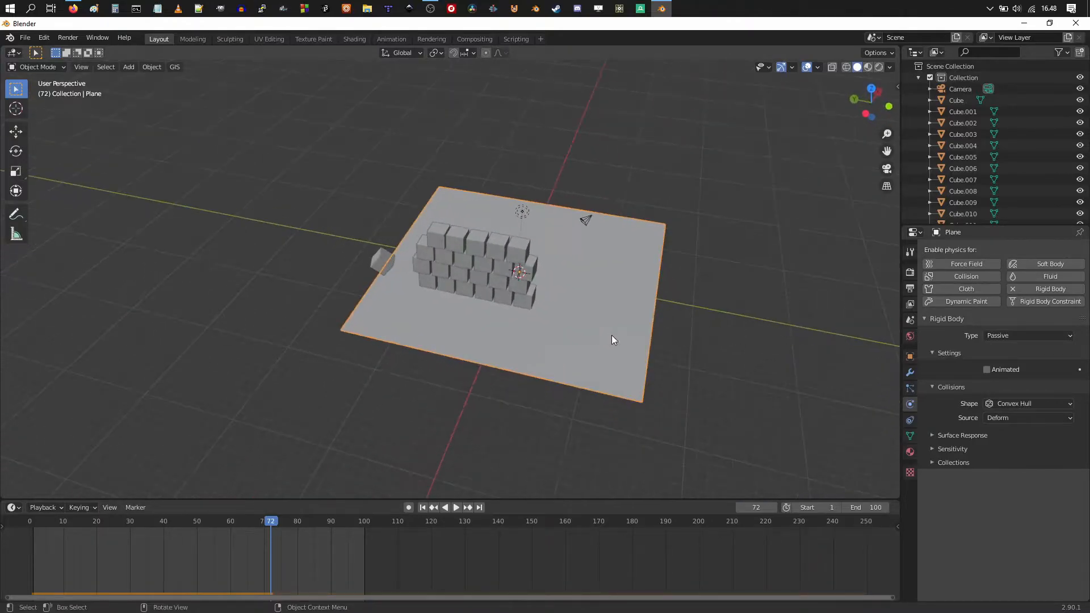
{"action": "key", "text": "s"}
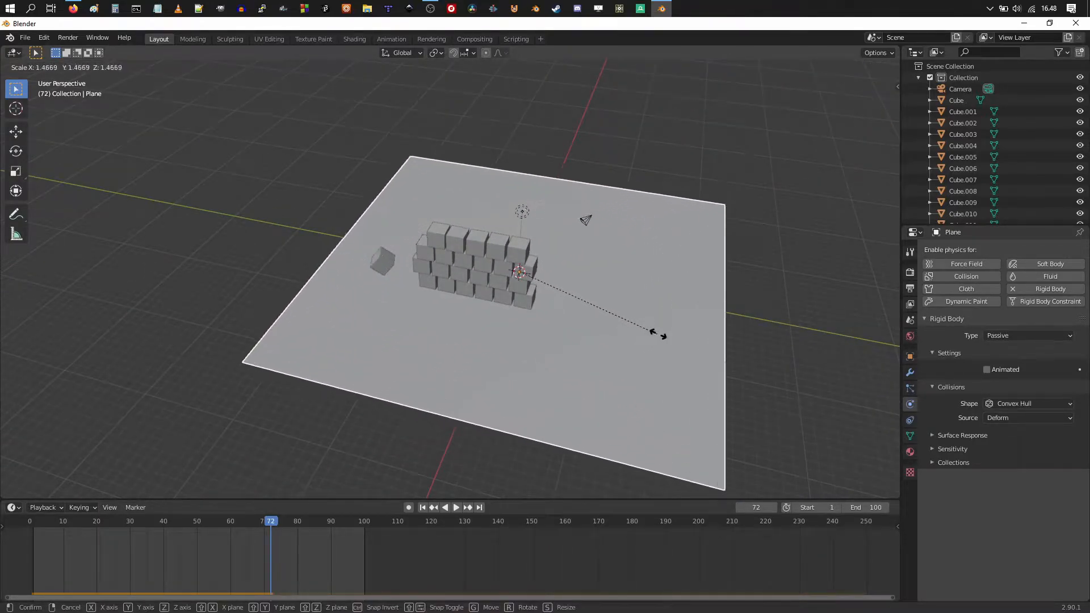
{"action": "left_click", "coordinate": [794, 380]}
Add a UV sphere, scale it up, and move it to the negative X side of the cube wall
{"action": "middle_click_drag", "start_coordinate": [726, 365], "coordinate": [513, 332]}
{"action": "key", "text": "shift+a"}
{"action": "mouse_move", "coordinate": [538, 331]}
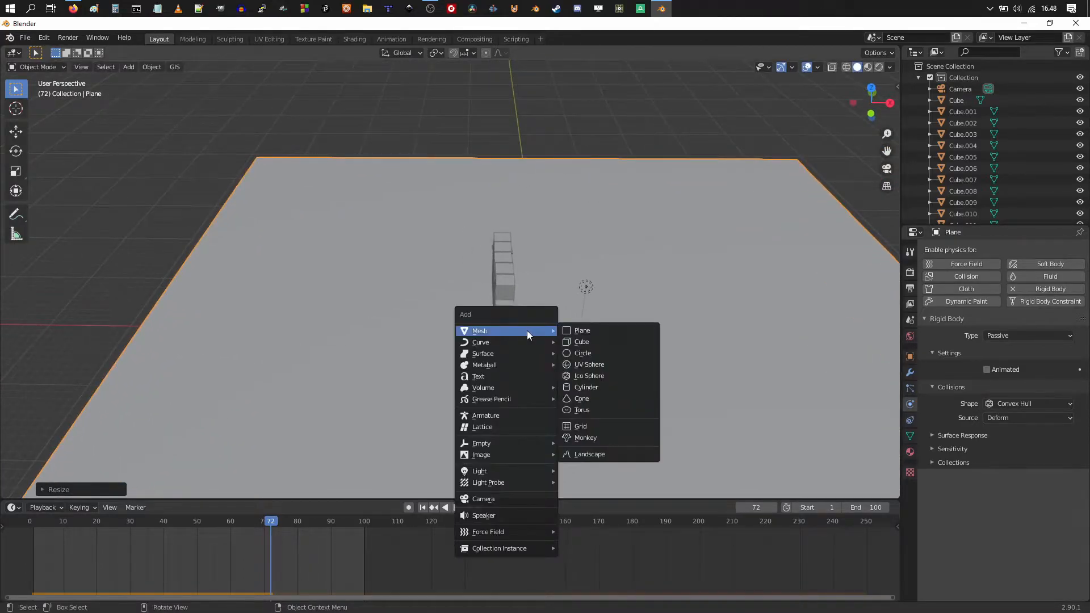
{"action": "left_click", "coordinate": [592, 366]}
{"action": "middle_click_drag", "start_coordinate": [595, 363], "coordinate": [645, 360]}
{"action": "key", "text": "s"}
{"action": "left_click", "coordinate": [622, 362]}
{"action": "key", "text": "g"}
{"action": "left_click", "coordinate": [503, 286]}
Adjust the sphere's size and reposition it at ground level facing the cube wall
{"action": "middle_click_drag", "start_coordinate": [504, 288], "coordinate": [507, 319]}
{"action": "key", "text": "s"}
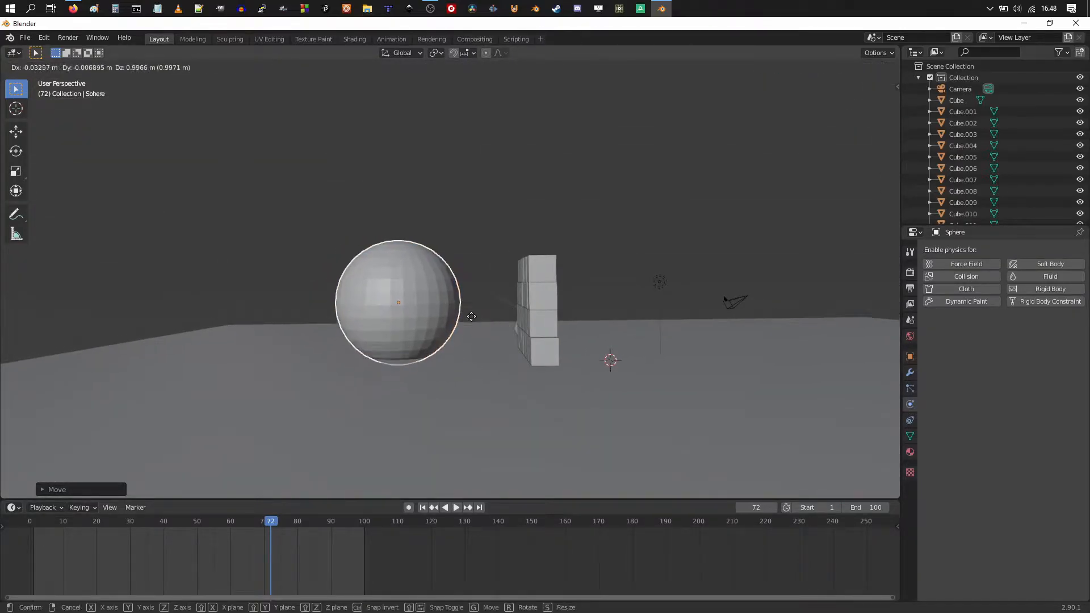
{"action": "left_click", "coordinate": [447, 302]}
{"action": "key", "text": "g"}
{"action": "left_click", "coordinate": [452, 316]}
Return to frame 0 and insert a Location keyframe for the sphere
{"action": "mouse_move", "coordinate": [452, 316]}
{"action": "middle_mouse_down"}
{"action": "mouse_move", "coordinate": [594, 359]}
{"action": "mouse_move", "coordinate": [452, 330]}
{"action": "mouse_move", "coordinate": [482, 308]}
{"action": "mouse_move", "coordinate": [460, 311]}
{"action": "middle_mouse_up"}
{"action": "left_click_drag", "start_coordinate": [264, 528], "coordinate": [28, 526]}
{"action": "middle_click_drag", "start_coordinate": [409, 346], "coordinate": [383, 288]}
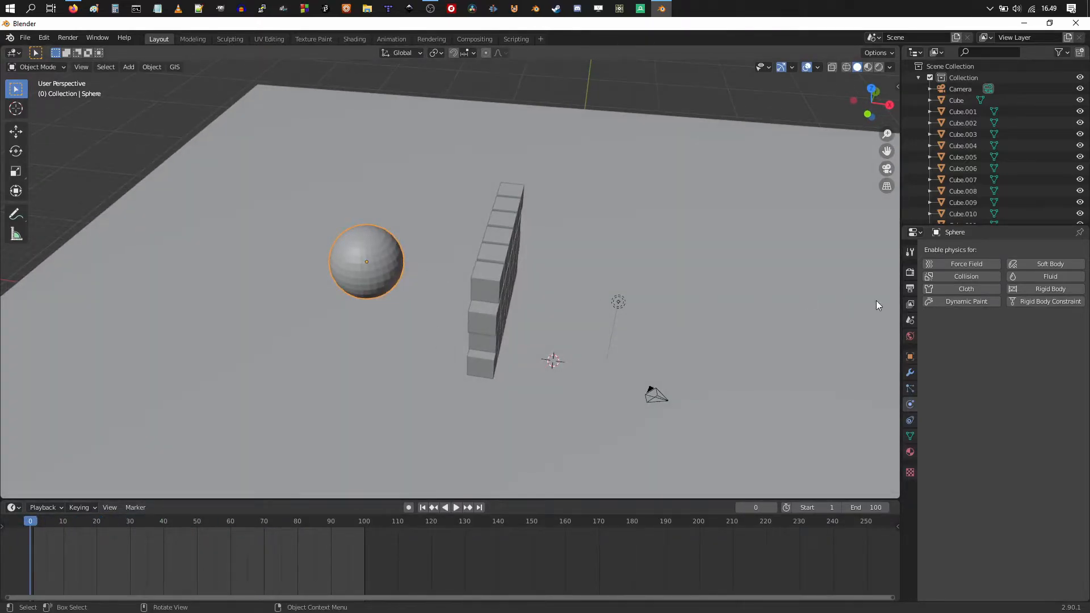
{"action": "middle_click_drag", "start_coordinate": [577, 315], "coordinate": [490, 285]}
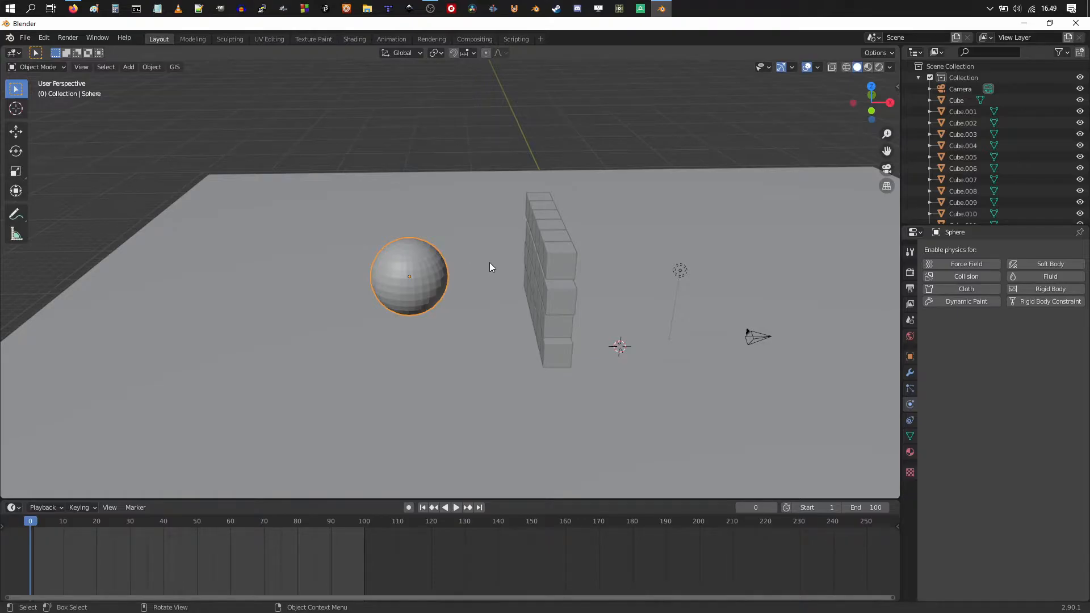
{"action": "key", "text": "i"}
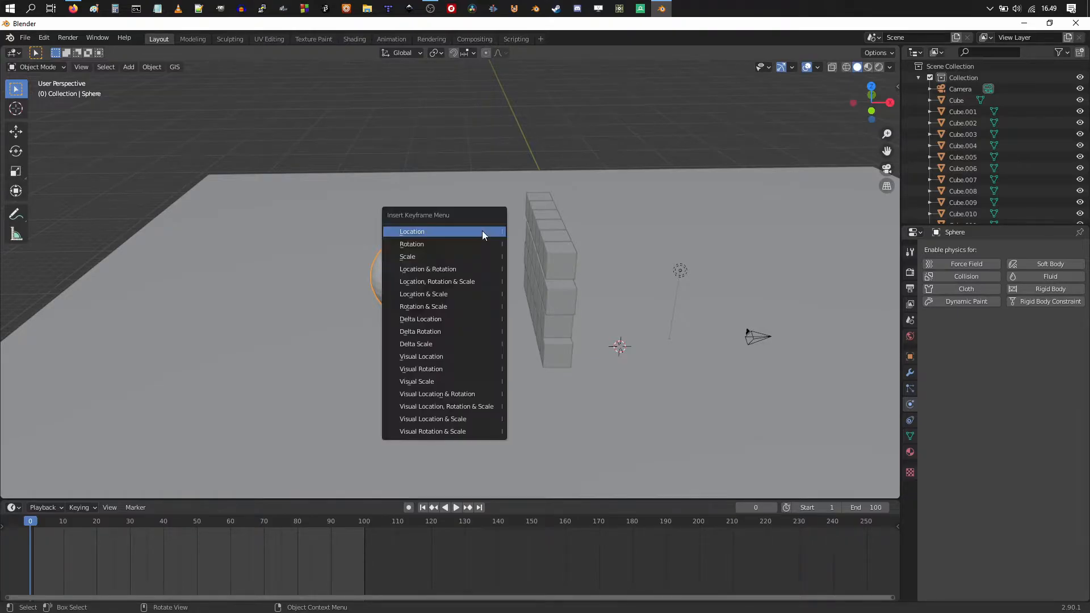
{"action": "left_click", "coordinate": [469, 231]}
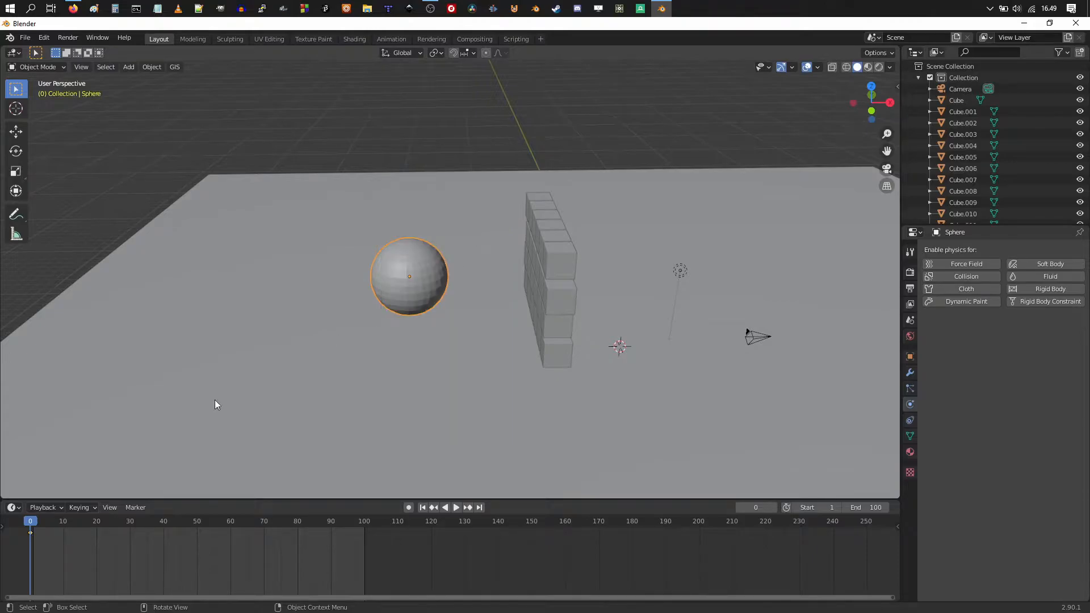
At frame 40, move the sphere about 24 m along X through the cube wall and insert a Location keyframe
{"action": "left_click_drag", "start_coordinate": [30, 527], "coordinate": [166, 534]}
{"action": "middle_click_drag", "start_coordinate": [439, 368], "coordinate": [343, 380]}
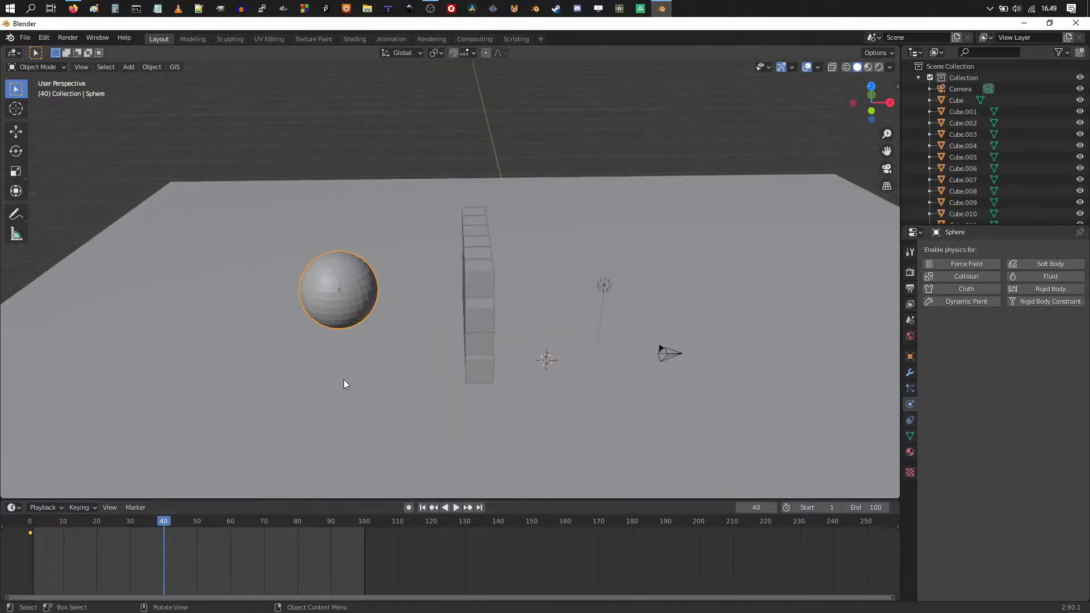
{"action": "key", "text": "g"}
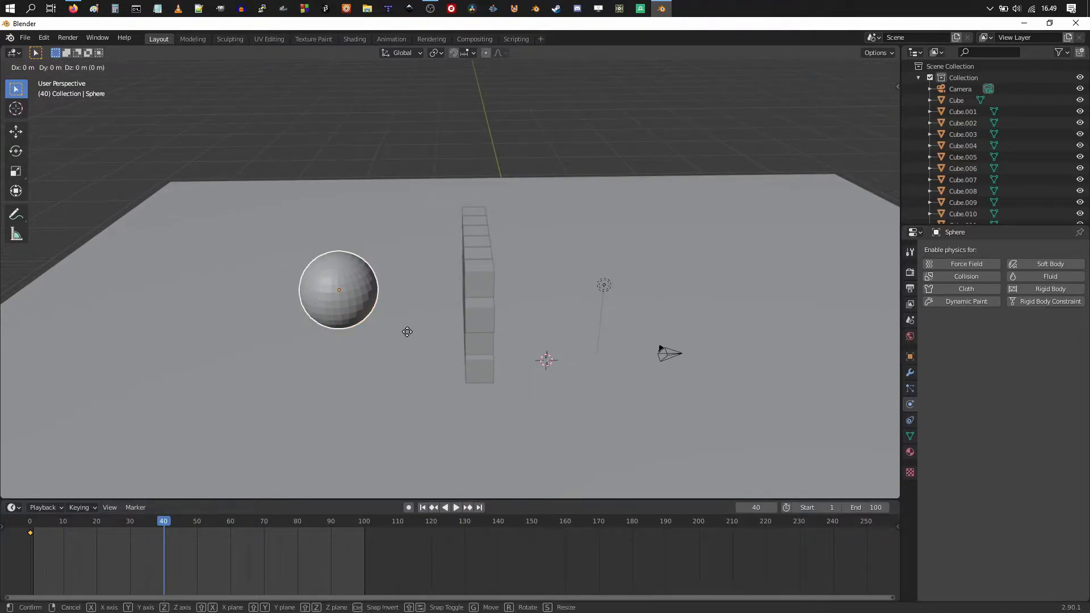
{"action": "key", "text": "x"}
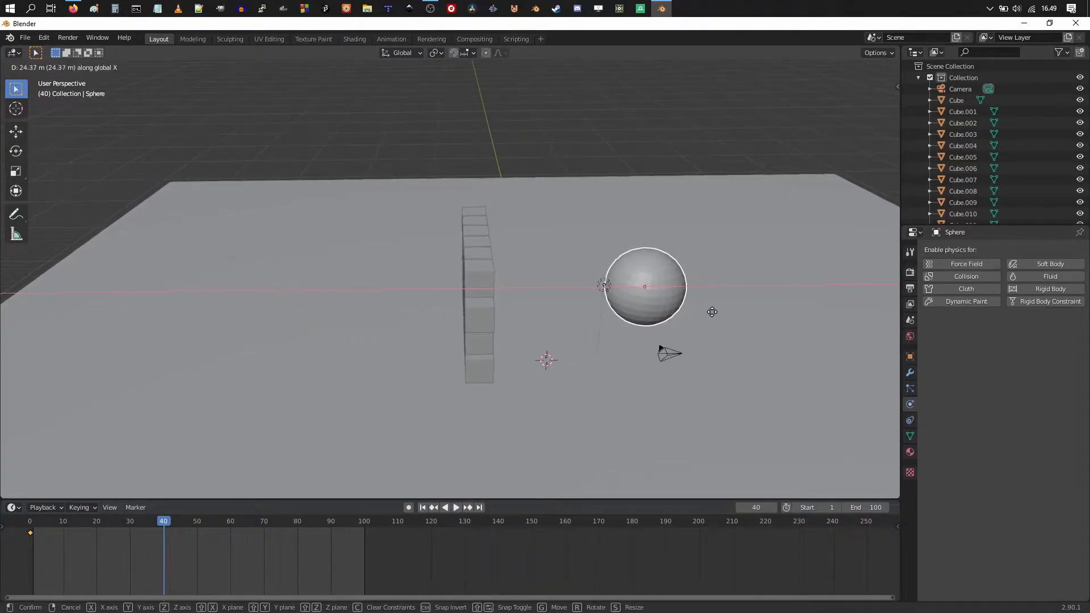
{"action": "left_click", "coordinate": [714, 332]}
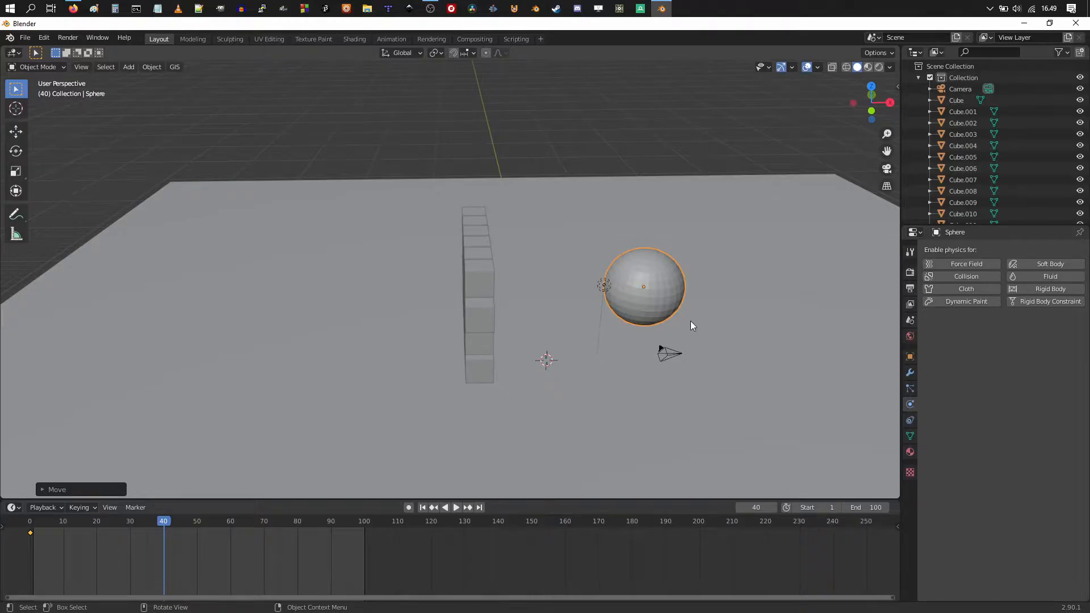
{"action": "key", "text": "i"}
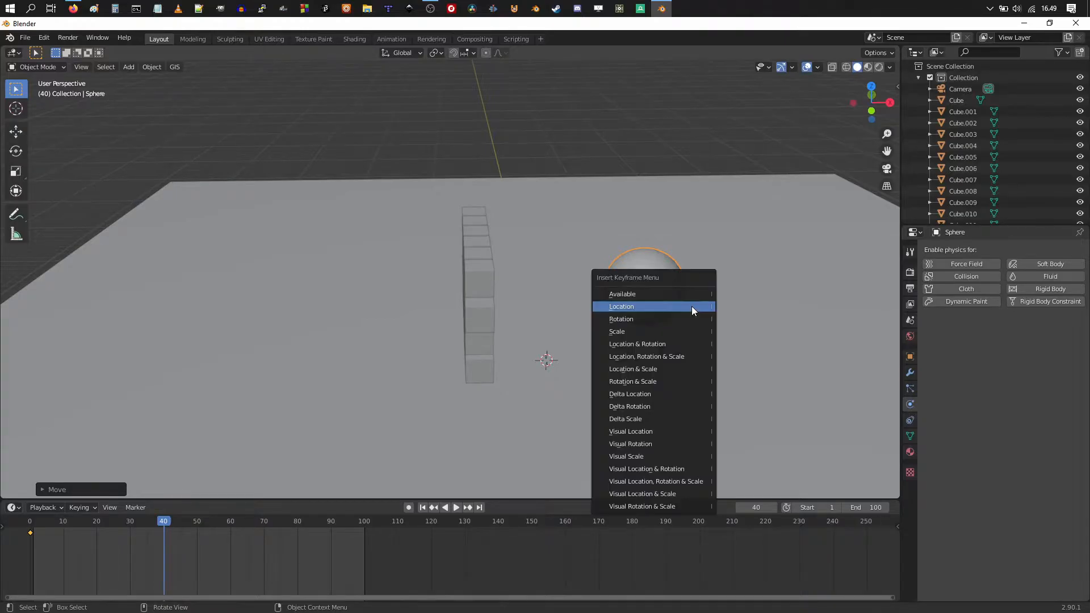
{"action": "left_click", "coordinate": [692, 306]}
Play the animation from frame 0 to check the sphere's motion through the wall
{"action": "key", "text": "space"}
{"action": "left_click", "coordinate": [29, 521]}
{"action": "key", "text": "space"}
{"action": "middle_click_drag", "start_coordinate": [444, 373], "coordinate": [487, 352]}
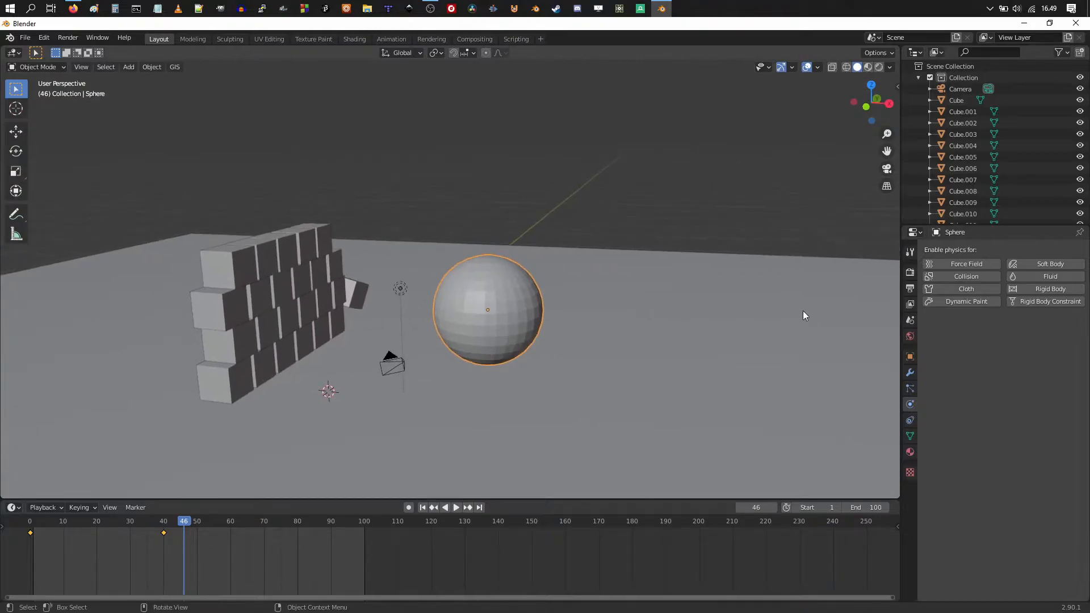
Enable an active rigid body with Animated on the sphere and replay the collision from frame 0
{"action": "left_click", "coordinate": [1023, 290]}
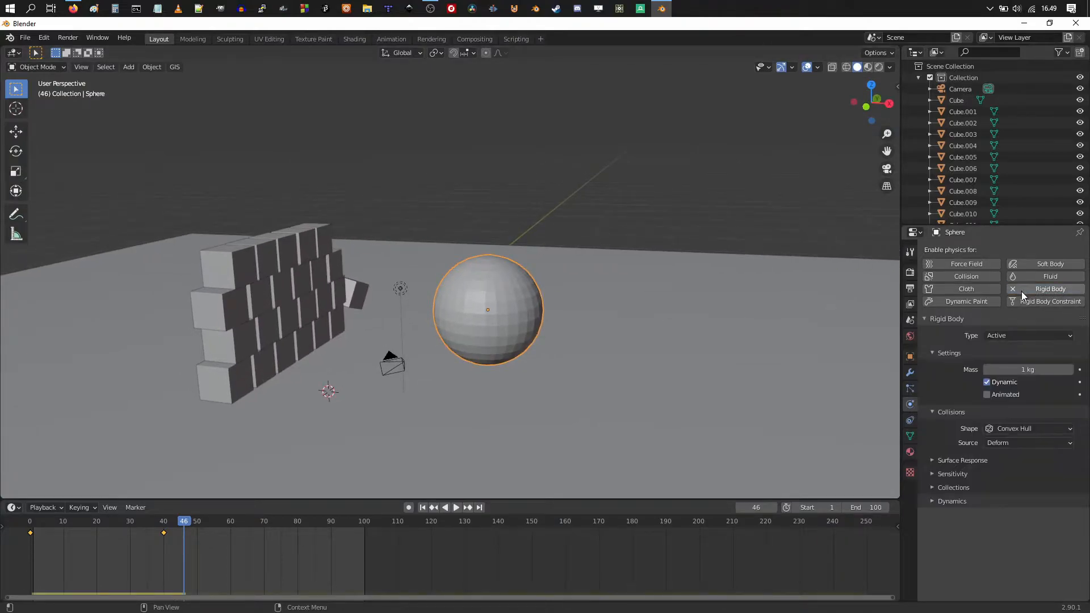
{"action": "left_click", "coordinate": [987, 395]}
{"action": "left_click_drag", "start_coordinate": [57, 522], "coordinate": [29, 523]}
{"action": "middle_click_drag", "start_coordinate": [410, 368], "coordinate": [638, 359]}
{"action": "key", "text": "space"}
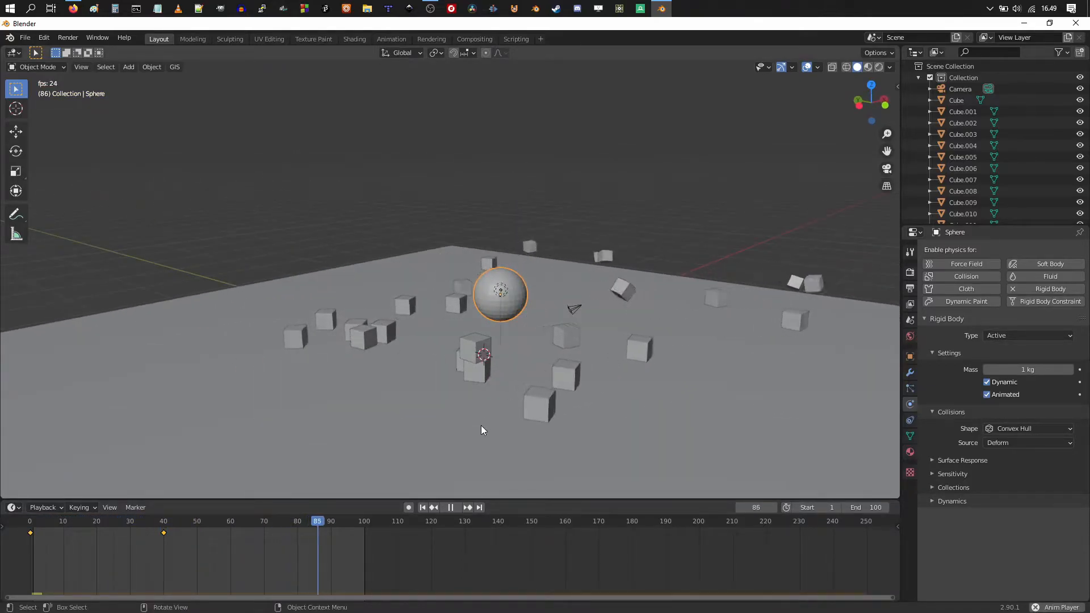
{"action": "middle_click_drag", "start_coordinate": [478, 425], "coordinate": [404, 423]}
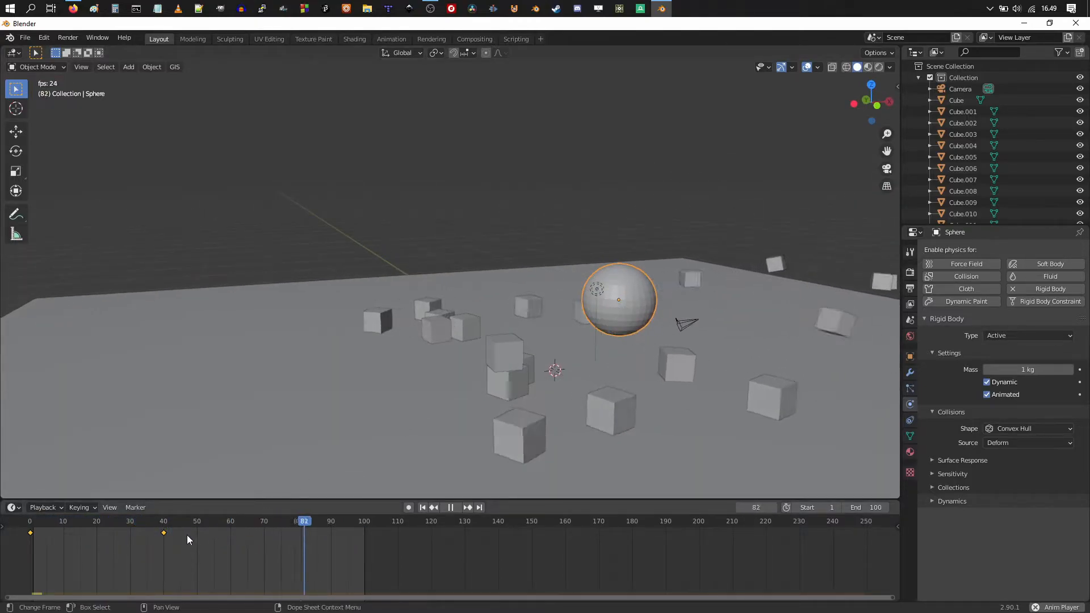
Shift the sphere's frame 40 keyframe to frame 15 and watch the faster collision during playback
{"action": "left_click", "coordinate": [163, 533]}
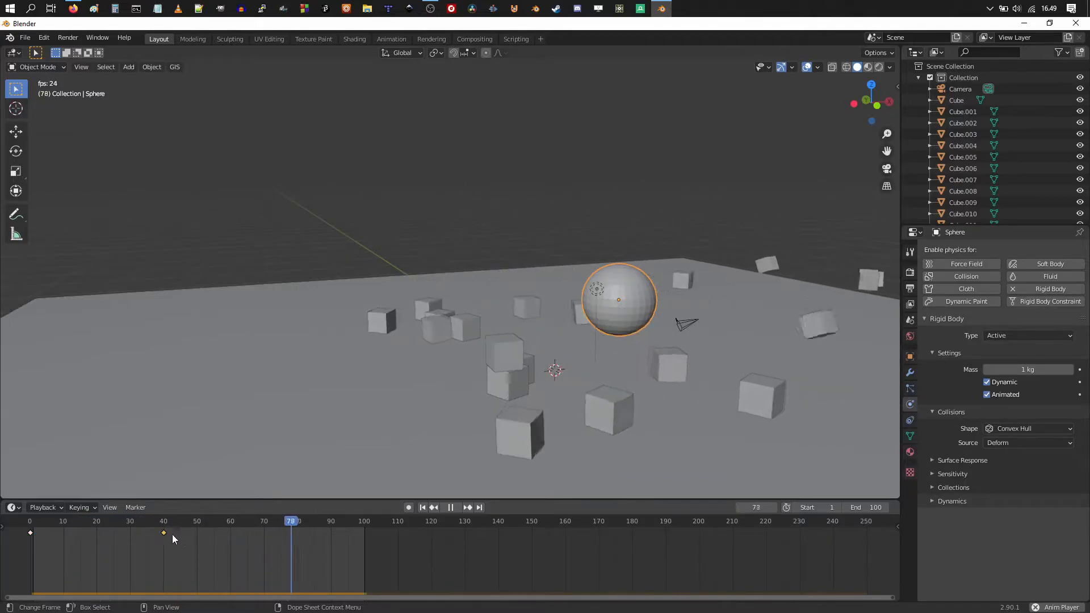
{"action": "key", "text": "g"}
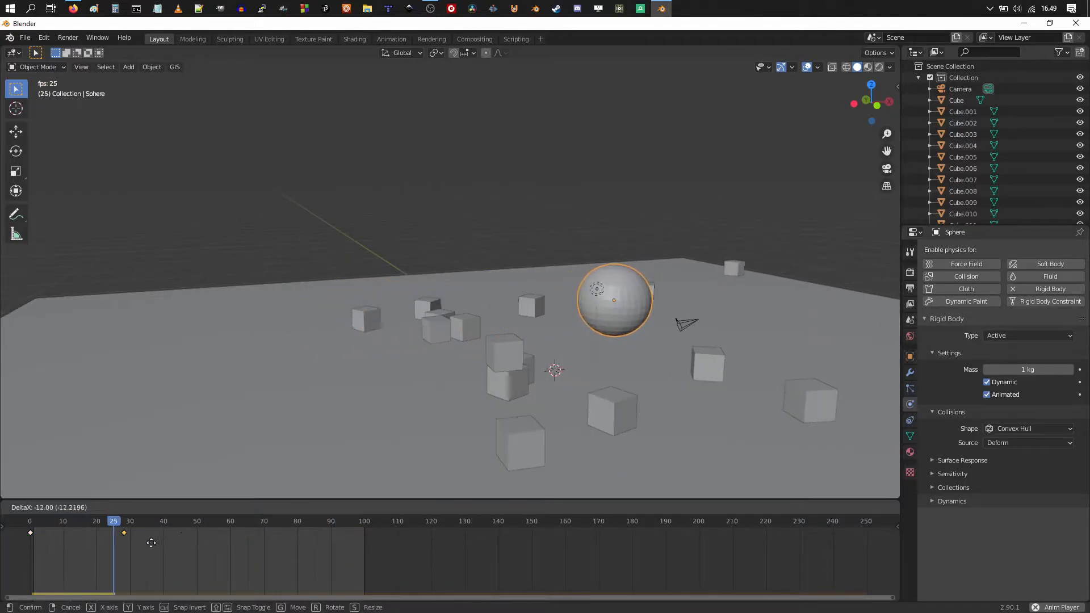
{"action": "left_click", "coordinate": [131, 547]}
{"action": "key", "text": "g"}
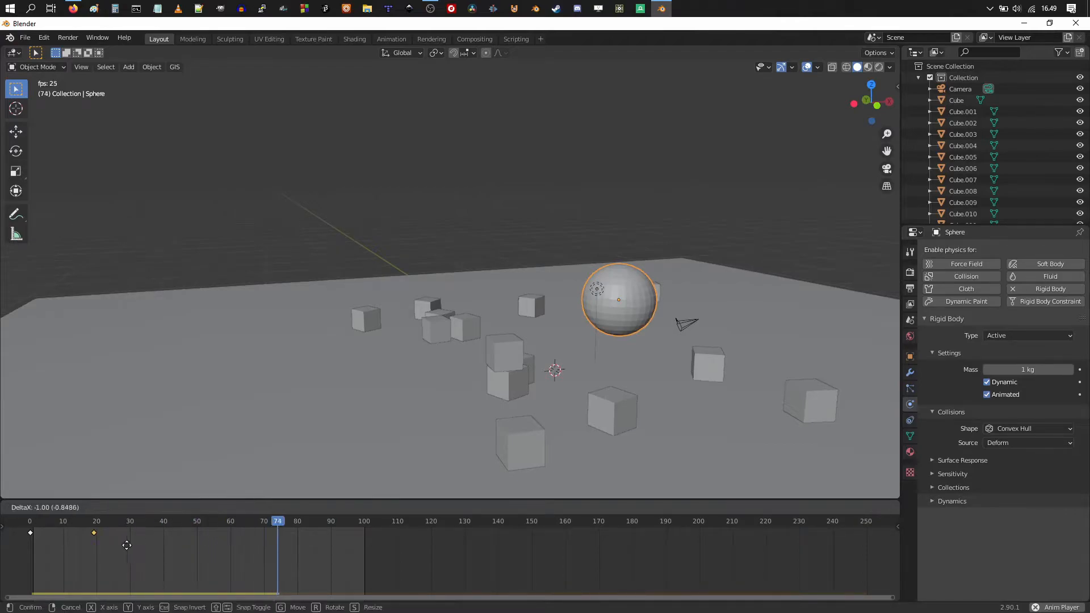
{"action": "left_click", "coordinate": [114, 545]}
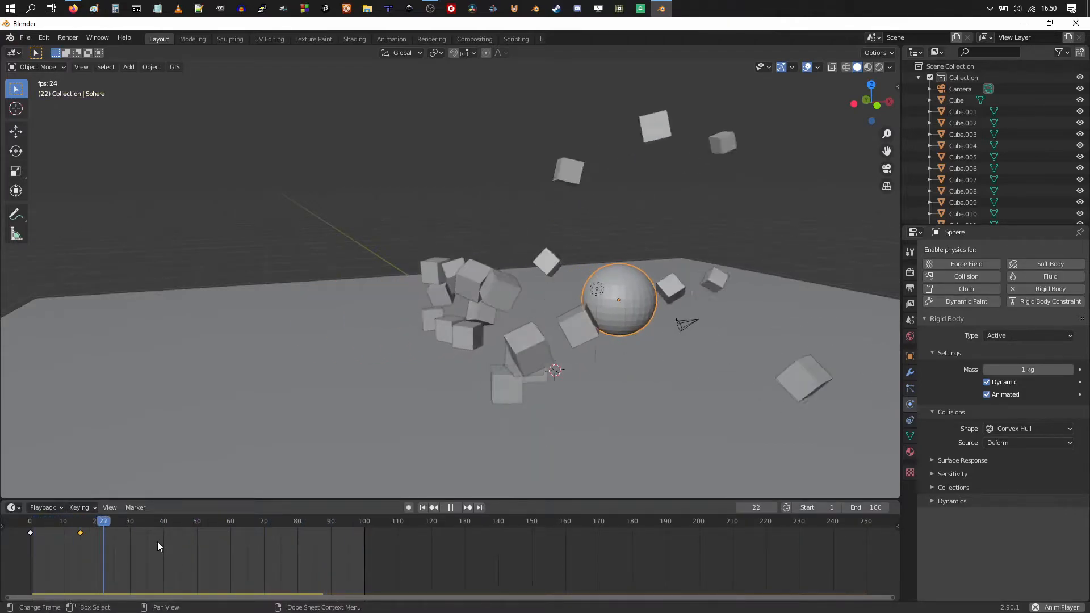
{"action": "middle_click_drag", "start_coordinate": [537, 362], "coordinate": [625, 338]}
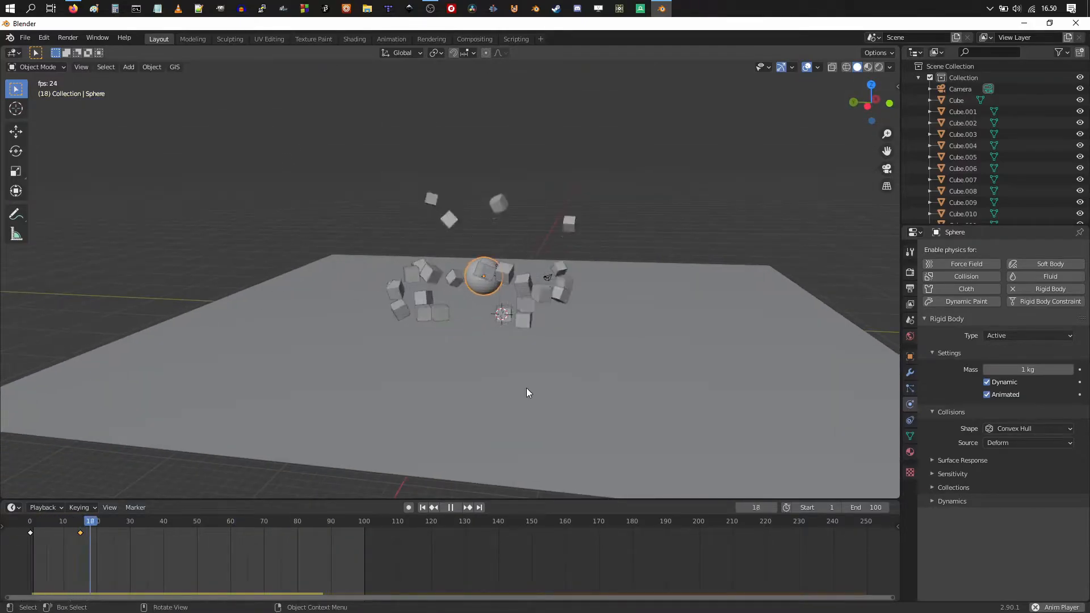
Shift the sphere's ending keyframe to frame 75, watch the slower collision, and stop playback
{"action": "key", "text": "g"}
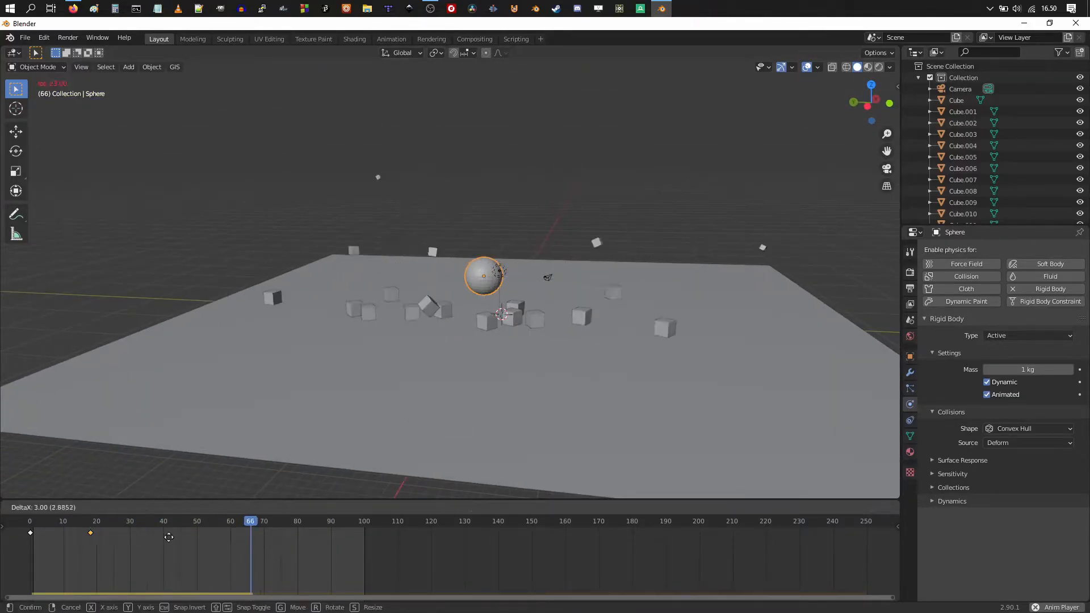
{"action": "left_click", "coordinate": [347, 545]}
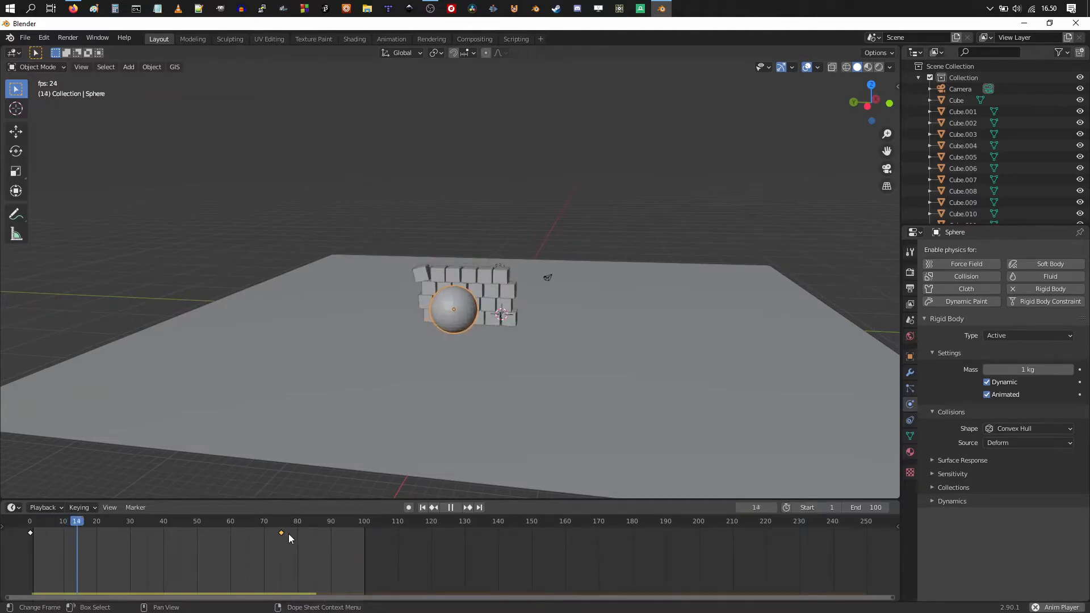
{"action": "middle_click_drag", "start_coordinate": [614, 347], "coordinate": [575, 357]}
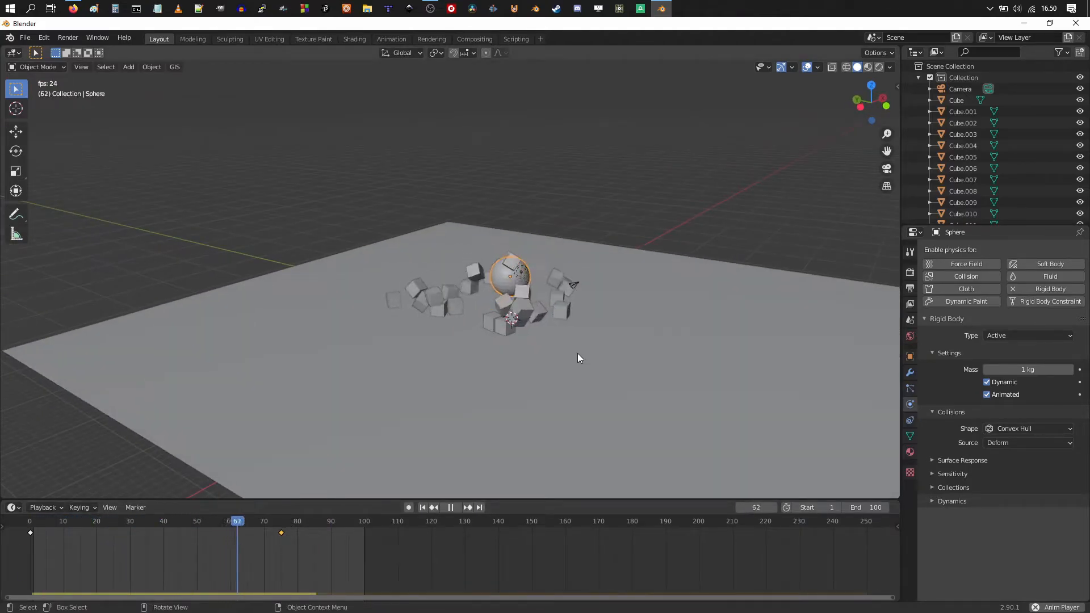
{"action": "mouse_move", "coordinate": [567, 334]}
{"action": "middle_mouse_down"}
{"action": "mouse_move", "coordinate": [599, 329]}
{"action": "mouse_move", "coordinate": [560, 347]}
{"action": "middle_mouse_up"}
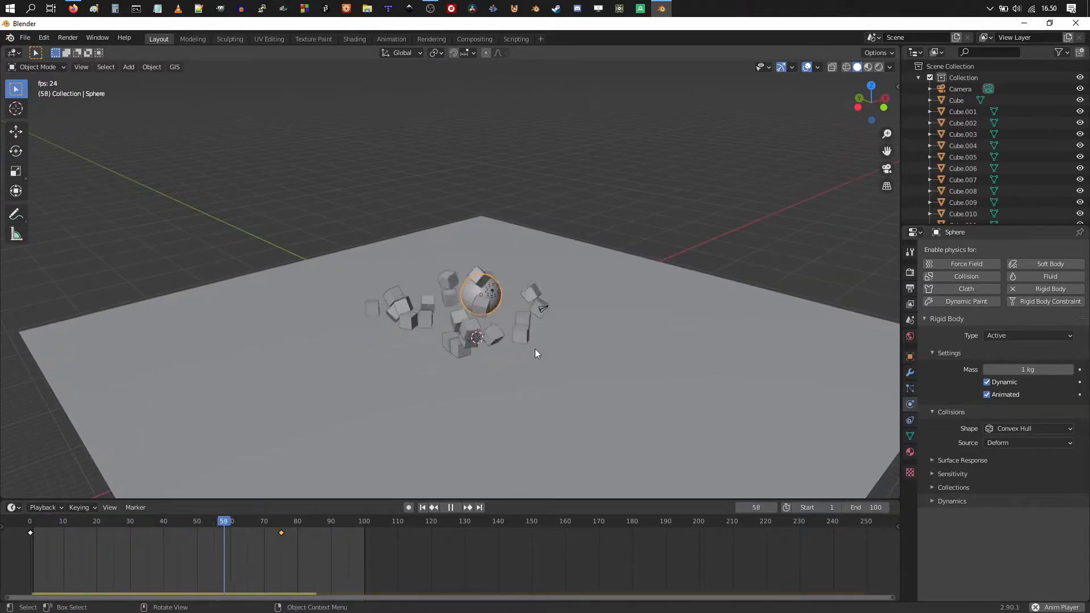
{"action": "key", "text": "space"}
{"action": "middle_click_drag", "start_coordinate": [415, 450], "coordinate": [439, 423]}
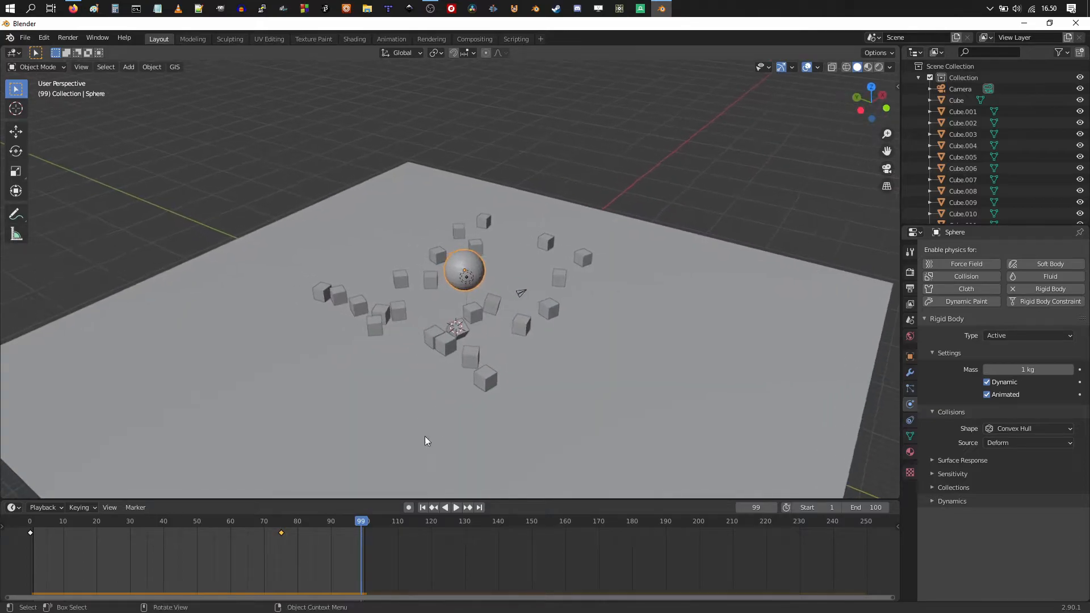
Return to frame 0 and select four adjacent cubes in the wall's uppermost row
{"action": "left_click_drag", "start_coordinate": [363, 520], "coordinate": [886, 521]}
{"action": "middle_click_drag", "start_coordinate": [875, 386], "coordinate": [388, 314]}
{"action": "left_click", "coordinate": [388, 314]}
{"action": "left_click", "coordinate": [410, 299], "text": "shift"}
{"action": "left_click", "coordinate": [433, 288], "text": "shift"}
{"action": "left_click", "coordinate": [457, 281], "text": "shift"}
{"action": "mouse_move", "coordinate": [500, 314]}
{"action": "middle_mouse_down"}
{"action": "mouse_move", "coordinate": [506, 306]}
{"action": "mouse_move", "coordinate": [486, 308]}
{"action": "mouse_move", "coordinate": [492, 348]}
{"action": "mouse_move", "coordinate": [444, 360]}
{"action": "mouse_move", "coordinate": [502, 304]}
{"action": "mouse_move", "coordinate": [480, 335]}
{"action": "mouse_move", "coordinate": [514, 317]}
{"action": "middle_mouse_up"}
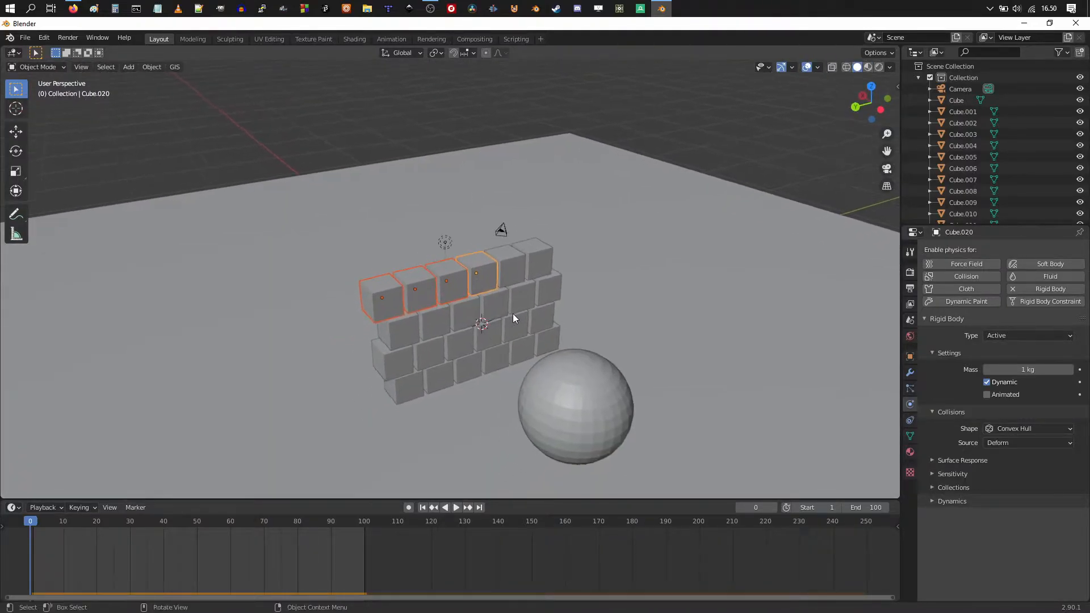
Extend the selection to every remaining cube in the wall, leaving out the sphere and ground plane
{"action": "key", "text": "c"}
{"action": "mouse_move", "coordinate": [421, 360]}
{"action": "left_mouse_down"}
{"action": "mouse_move", "coordinate": [433, 358]}
{"action": "mouse_move", "coordinate": [409, 365]}
{"action": "mouse_move", "coordinate": [458, 316]}
{"action": "mouse_move", "coordinate": [516, 313]}
{"action": "mouse_move", "coordinate": [530, 331]}
{"action": "mouse_move", "coordinate": [534, 297]}
{"action": "left_mouse_up"}
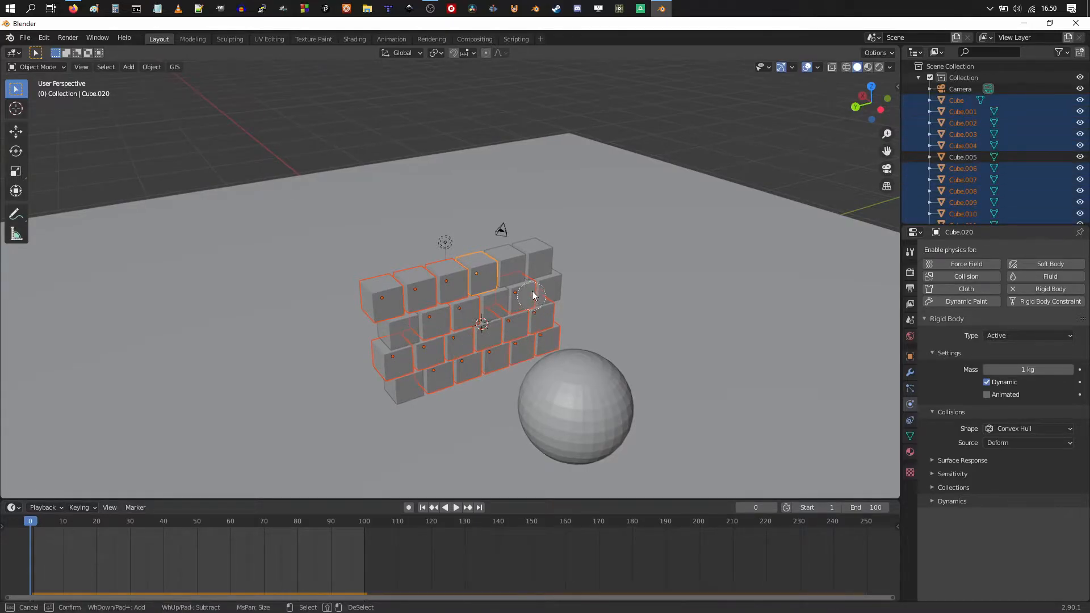
{"action": "key", "text": "Escape"}
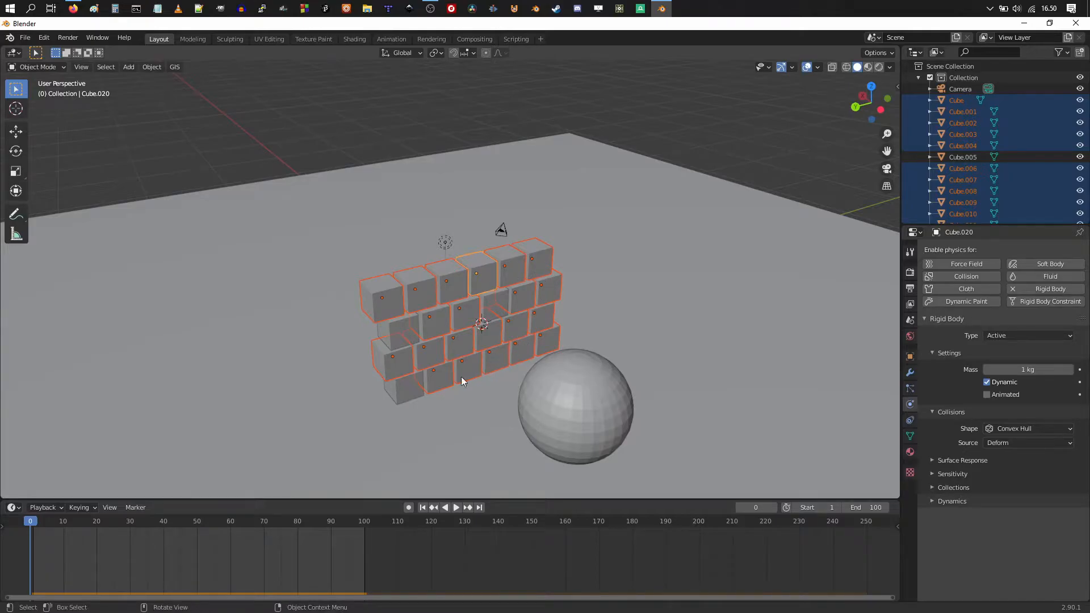
{"action": "left_click", "coordinate": [407, 384], "text": "shift"}
{"action": "left_click", "coordinate": [393, 332], "text": "shift"}
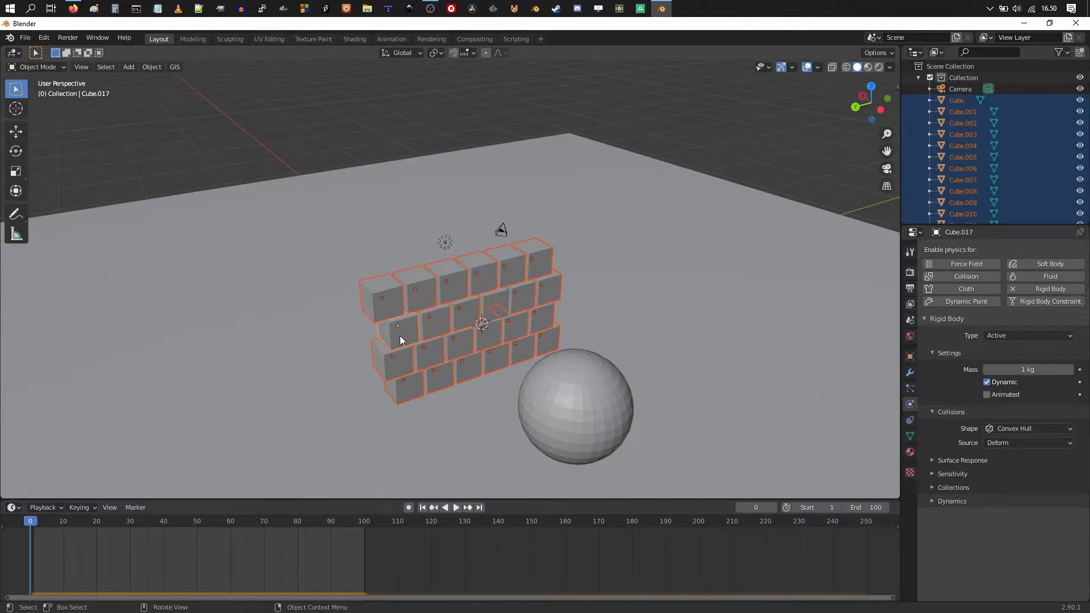
{"action": "middle_click_drag", "start_coordinate": [500, 329], "coordinate": [457, 316]}
{"action": "left_click", "coordinate": [473, 314], "text": "shift"}
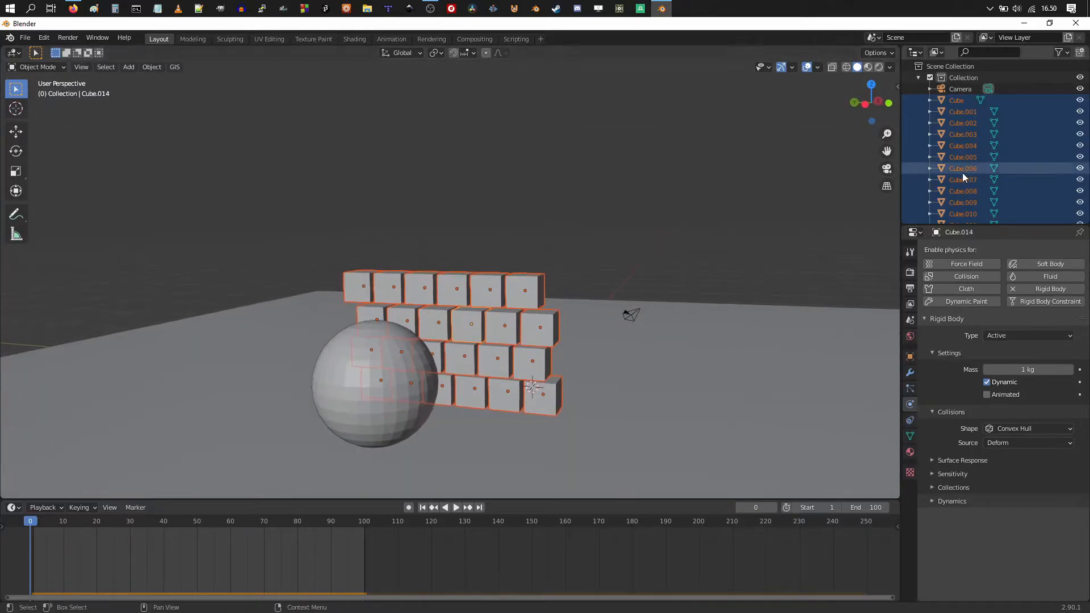
Enlarge the Outliner, create a new collection, and move all selected cubes into it
{"action": "left_click_drag", "start_coordinate": [902, 204], "coordinate": [885, 352]}
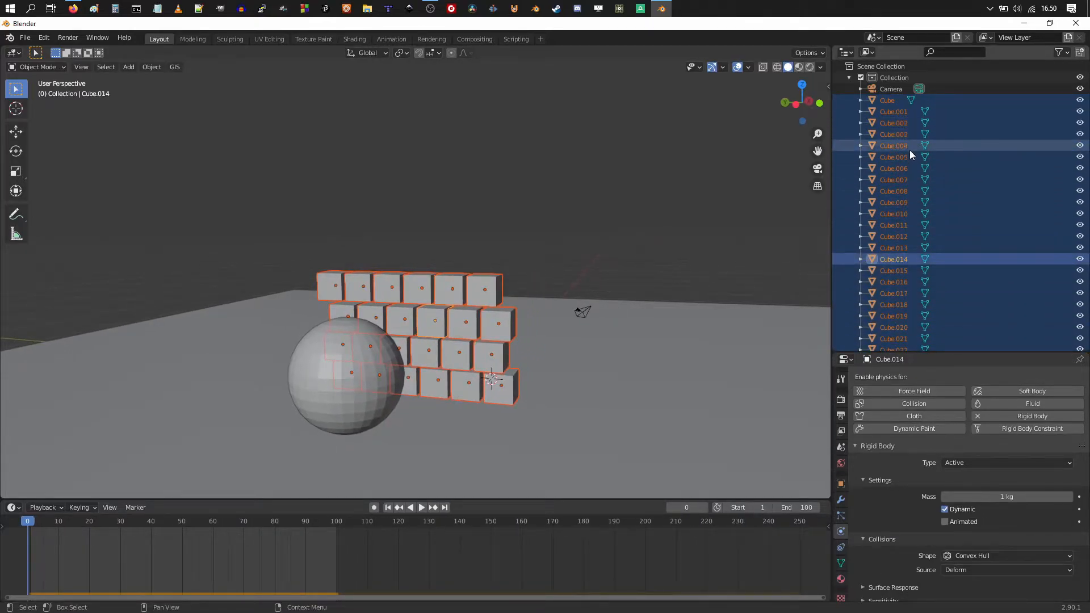
{"action": "scroll", "coordinate": [914, 158], "scroll_direction": "down", "scroll_amount": 3}
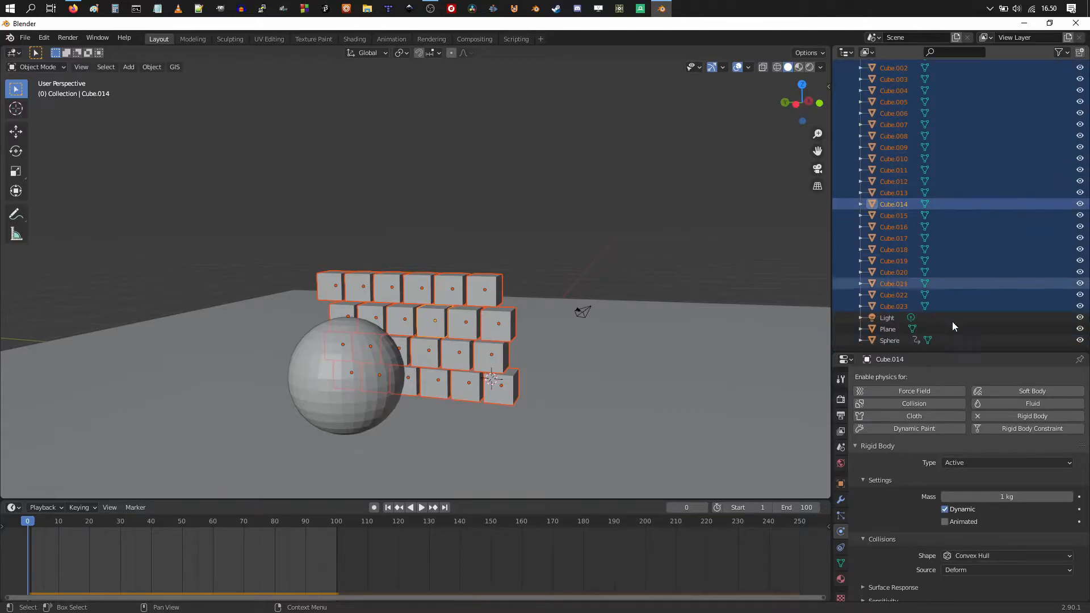
{"action": "scroll", "coordinate": [927, 280], "scroll_direction": "up", "scroll_amount": 2}
{"action": "scroll", "coordinate": [927, 283], "scroll_direction": "down", "scroll_amount": 2}
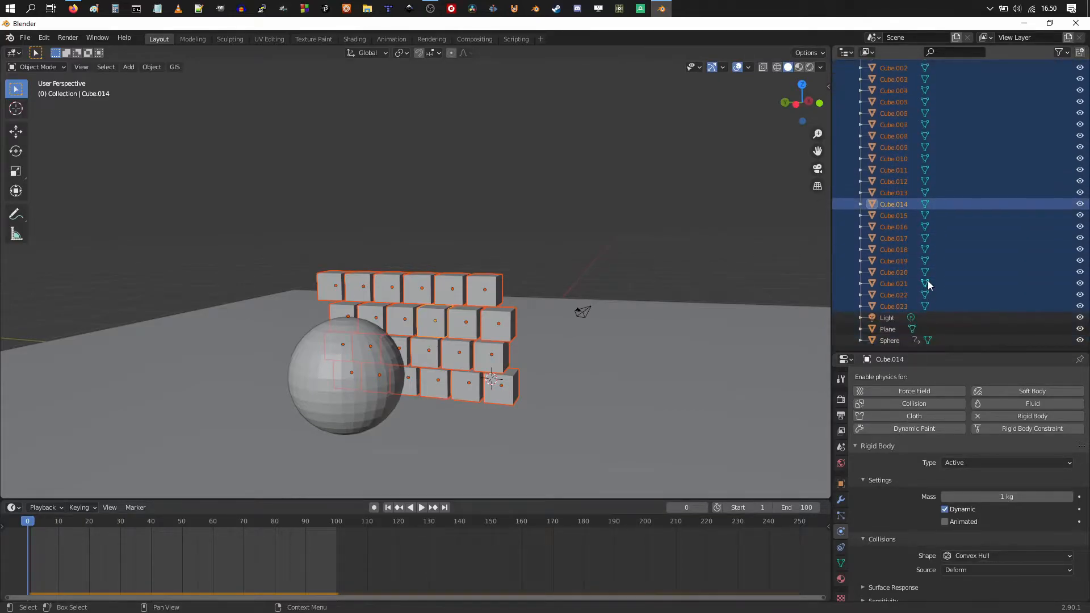
{"action": "left_click", "coordinate": [1080, 55]}
{"action": "scroll", "coordinate": [967, 234], "scroll_direction": "down", "scroll_amount": 1}
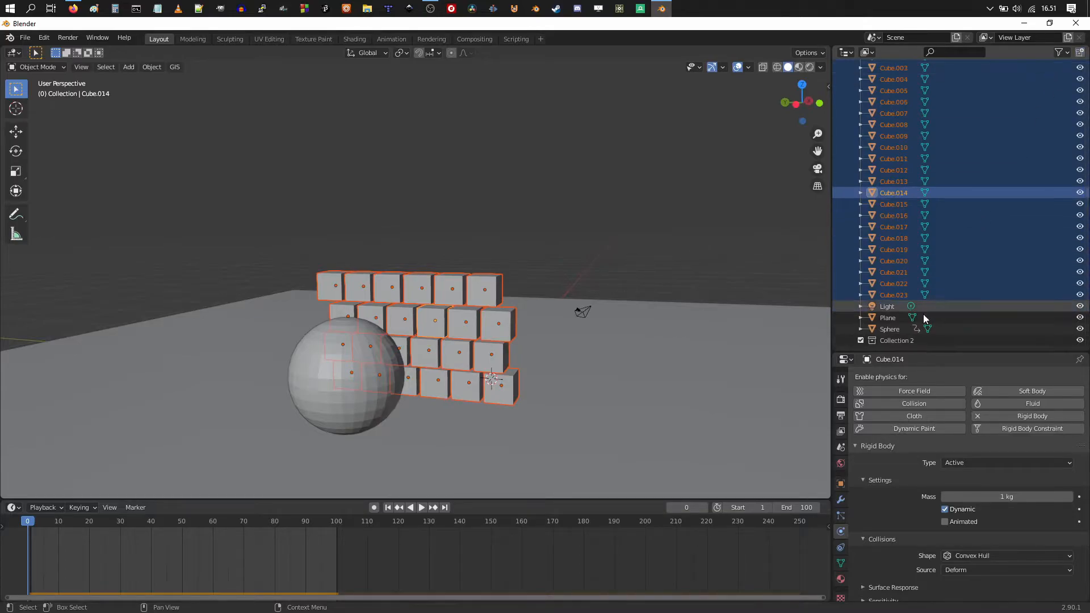
{"action": "left_click_drag", "start_coordinate": [893, 284], "coordinate": [893, 340]}
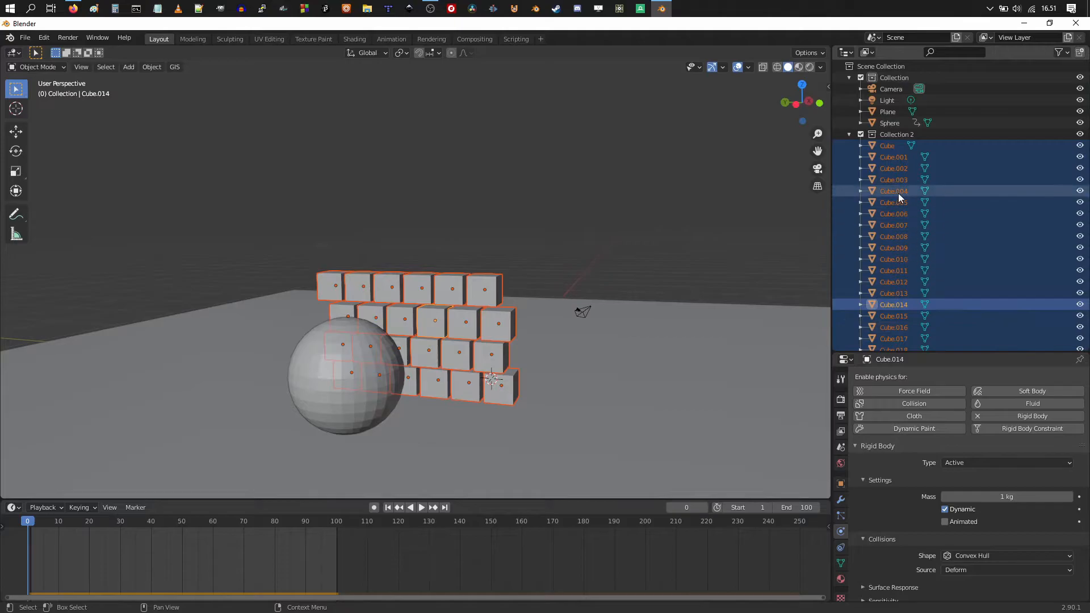
Rename the collection containing the cubes as wall1 and collapse it
{"action": "double_click", "coordinate": [898, 135]}
{"action": "type", "text": "wall1"}
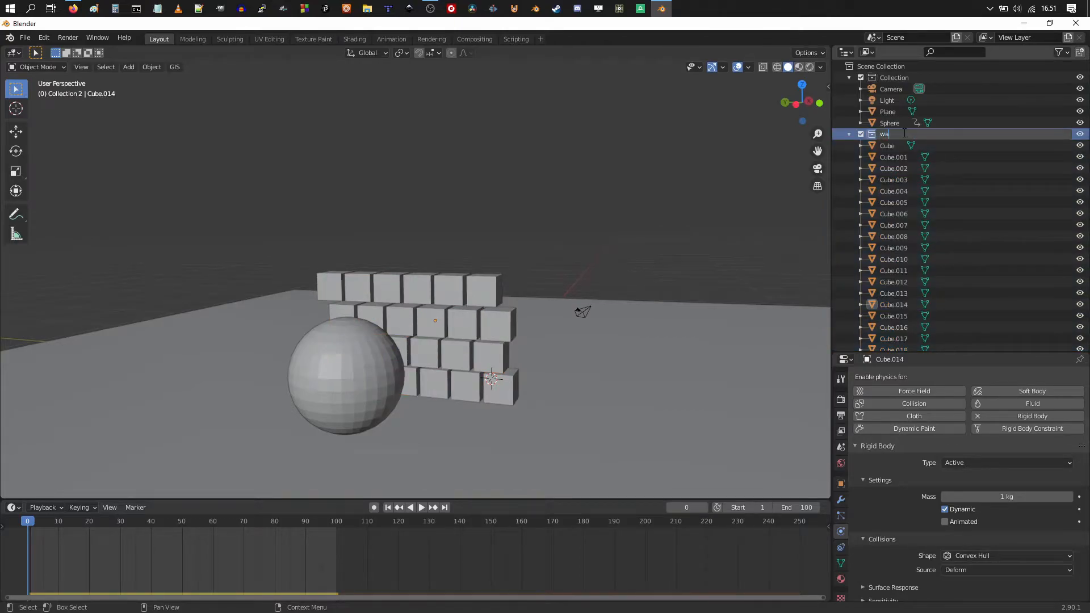
{"action": "key", "text": "Return"}
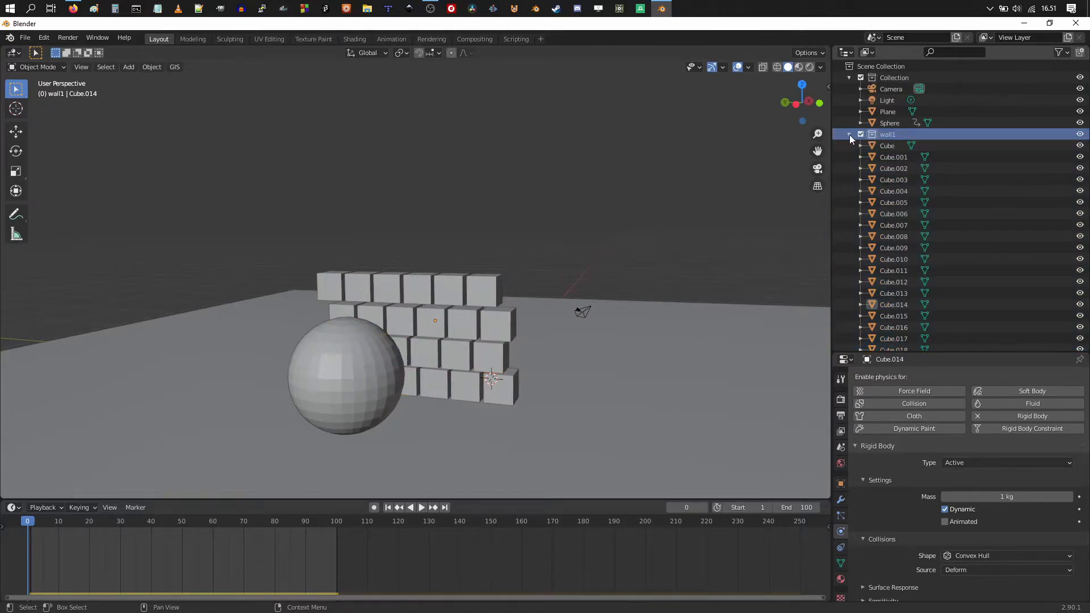
{"action": "left_click", "coordinate": [849, 134]}
Expand the wall1 collection and select all the objects in it
{"action": "right_click", "coordinate": [884, 134]}
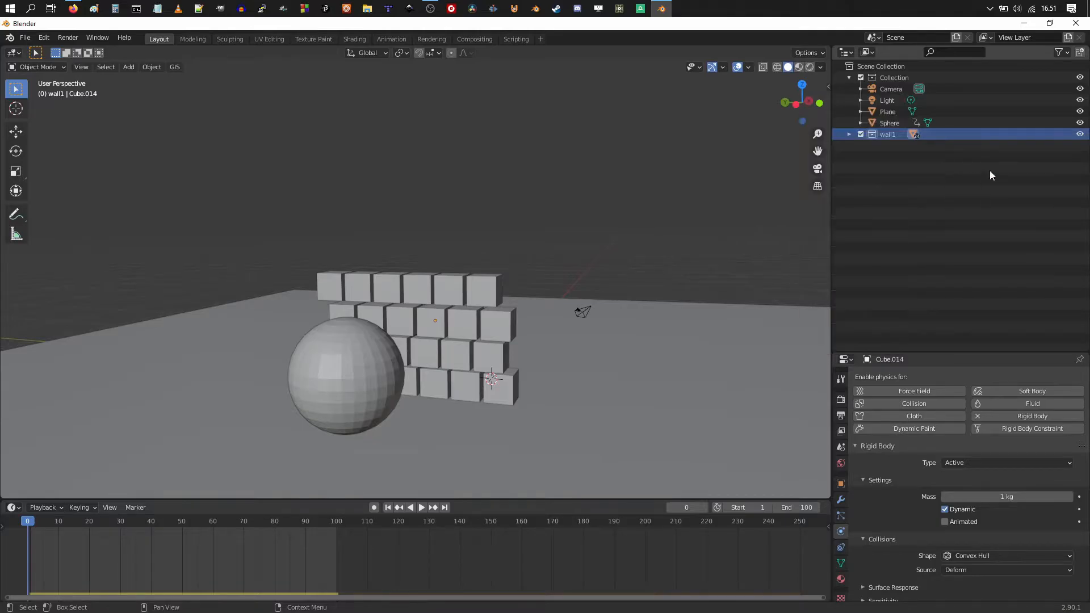
{"action": "left_click", "coordinate": [849, 135]}
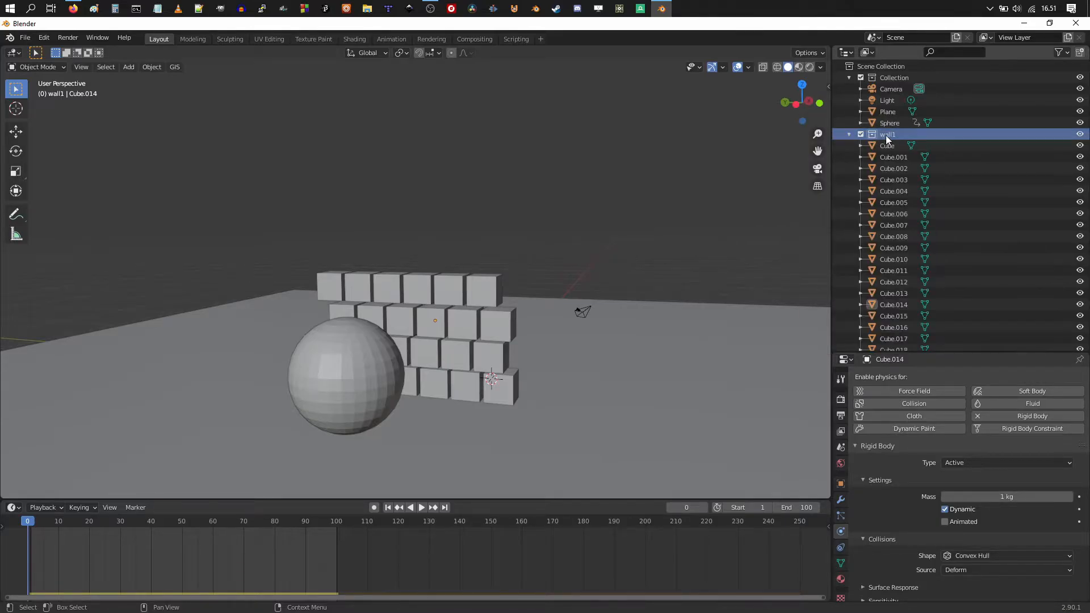
{"action": "right_click", "coordinate": [886, 134]}
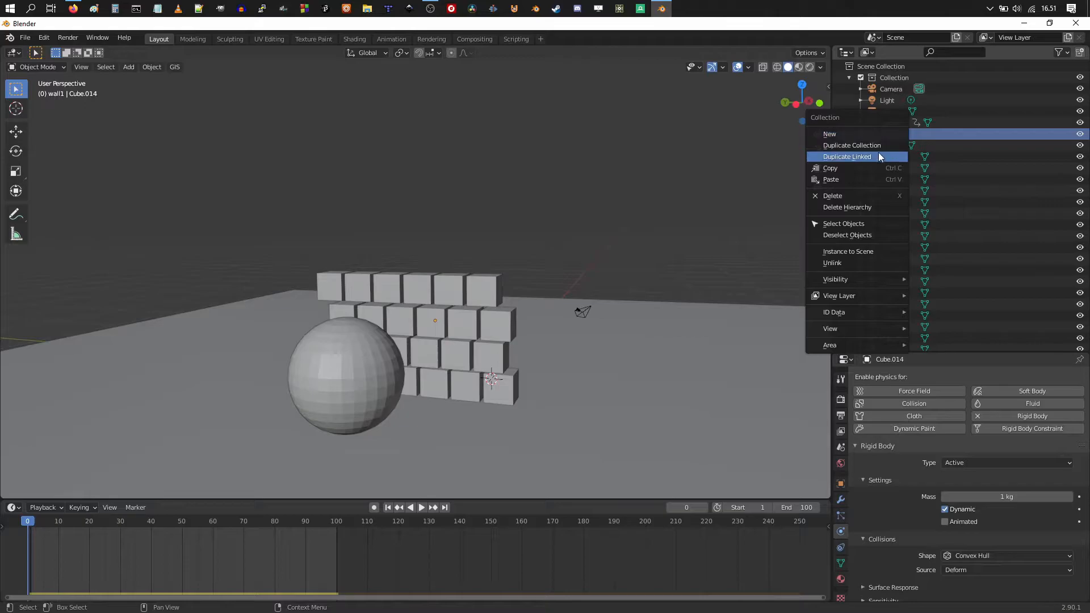
{"action": "left_click", "coordinate": [844, 224]}
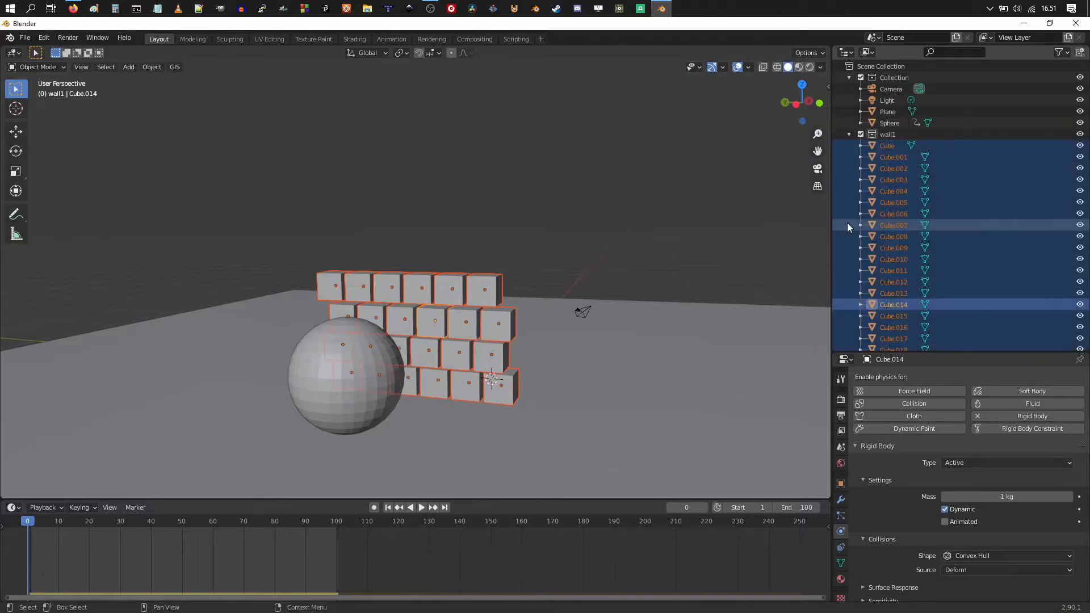
Move the selected wall of cubes along the Y axis, well away from the sphere's path
{"action": "middle_click_drag", "start_coordinate": [571, 301], "coordinate": [479, 301]}
{"action": "key", "text": "g"}
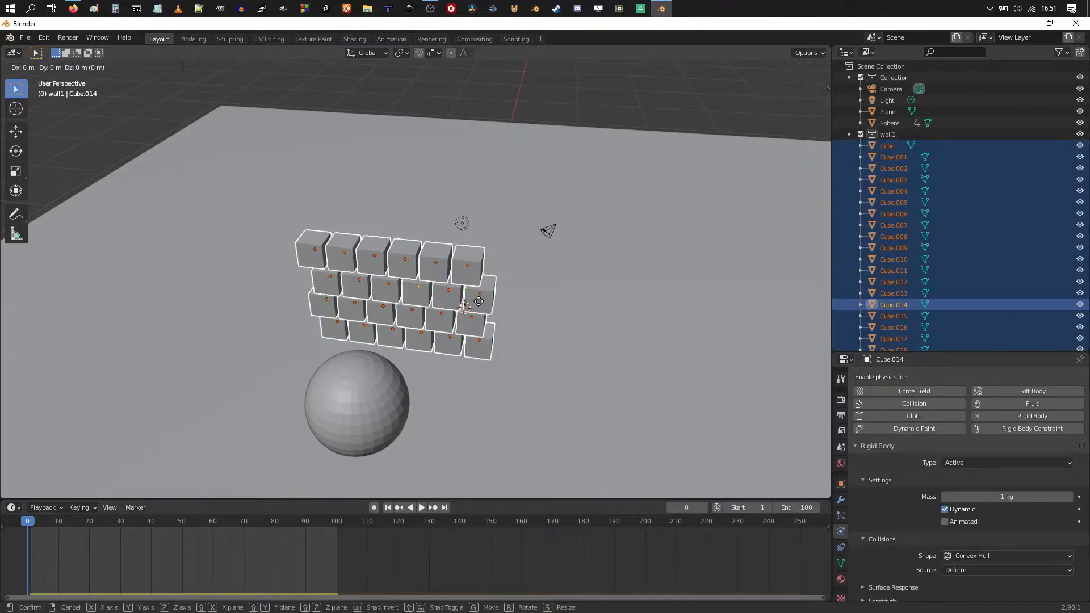
{"action": "key", "text": "y"}
{"action": "left_click", "coordinate": [16, 338]}
{"action": "scroll", "coordinate": [112, 364], "scroll_direction": "down", "scroll_amount": 4}
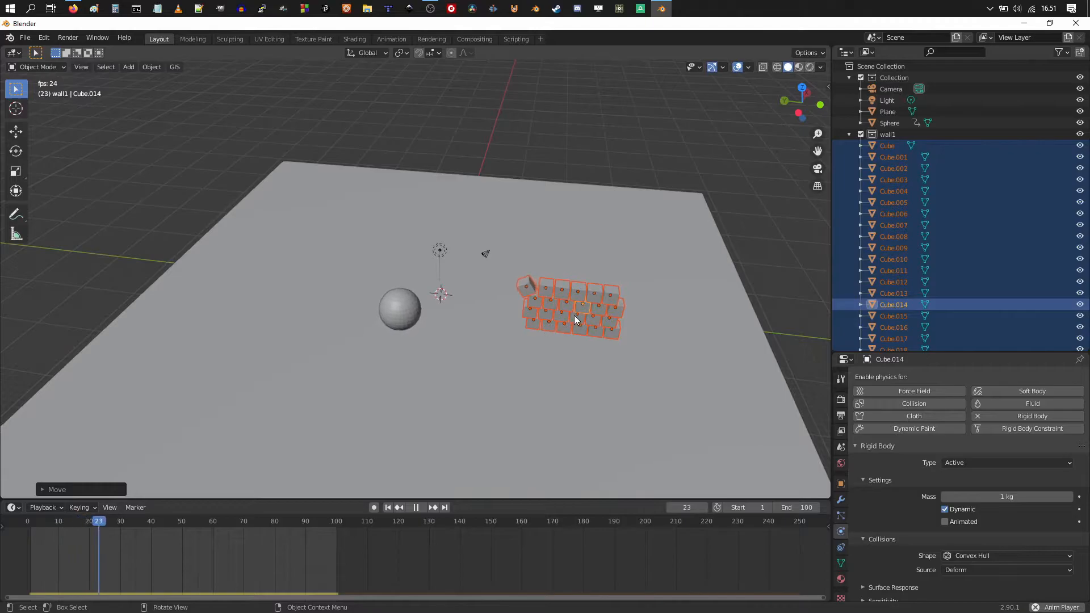
Play the simulation briefly with the cube wall moved aside and return the timeline to frame 0
{"action": "key", "text": "space"}
{"action": "left_click_drag", "start_coordinate": [165, 521], "coordinate": [24, 522]}
{"action": "scroll", "coordinate": [512, 357], "scroll_direction": "up", "scroll_amount": 4}
{"action": "middle_click_drag", "start_coordinate": [512, 357], "coordinate": [599, 342]}
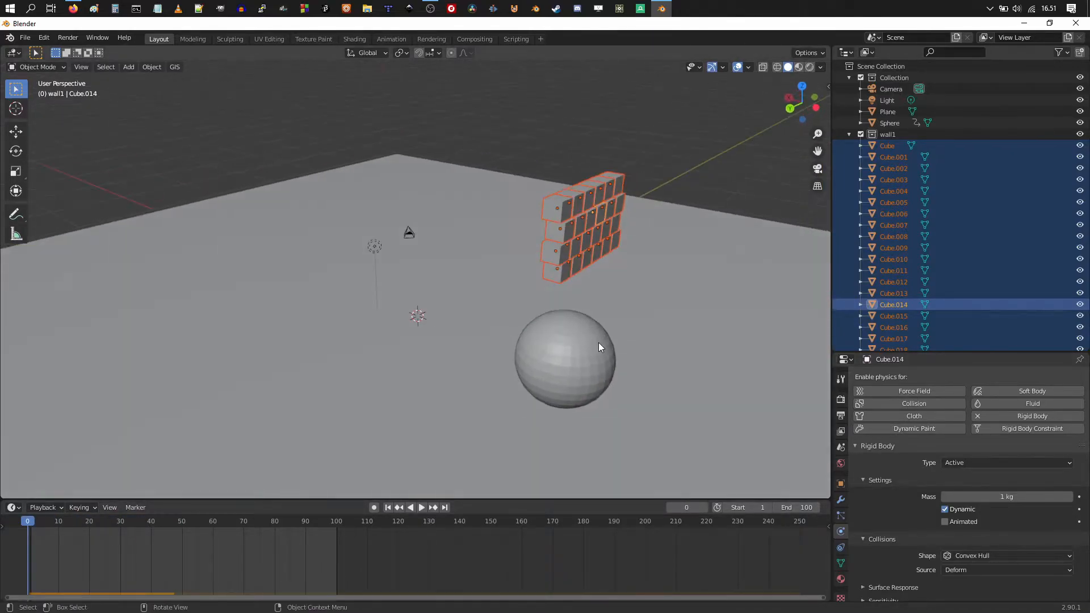
Add a mesh cube at the 3D cursor and scale it up uniformly until it is larger than the sphere
{"action": "key", "text": "shift+a"}
{"action": "mouse_move", "coordinate": [523, 327]}
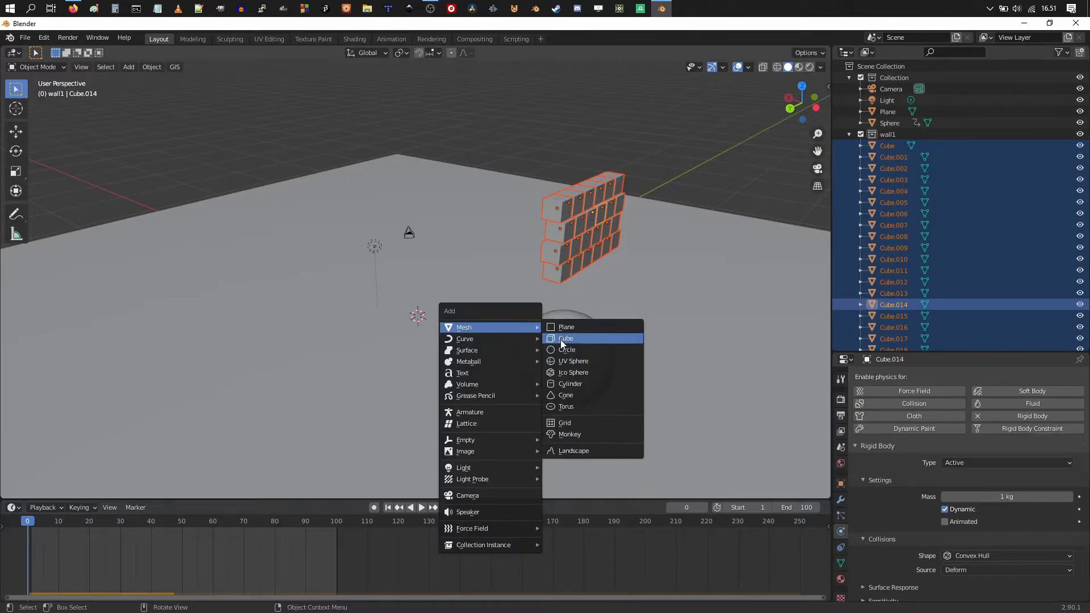
{"action": "left_click", "coordinate": [561, 339]}
{"action": "middle_click_drag", "start_coordinate": [463, 349], "coordinate": [431, 373]}
{"action": "key", "text": "s"}
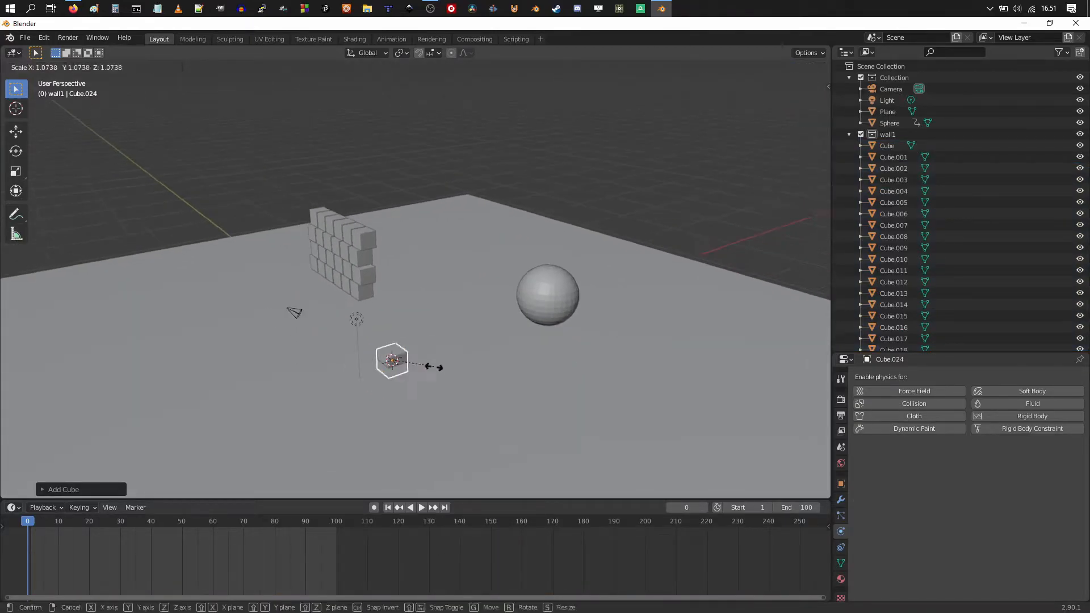
{"action": "key", "text": "y"}
{"action": "right_click", "coordinate": [469, 374]}
{"action": "key", "text": "s"}
{"action": "left_click", "coordinate": [687, 457]}
{"action": "middle_click_drag", "start_coordinate": [624, 386], "coordinate": [496, 357]}
{"action": "key", "text": "s"}
{"action": "left_click", "coordinate": [534, 337]}
Scale the new cube along X into a thin slab and move it about -7.8 m along X towards the sphere
{"action": "key", "text": "s"}
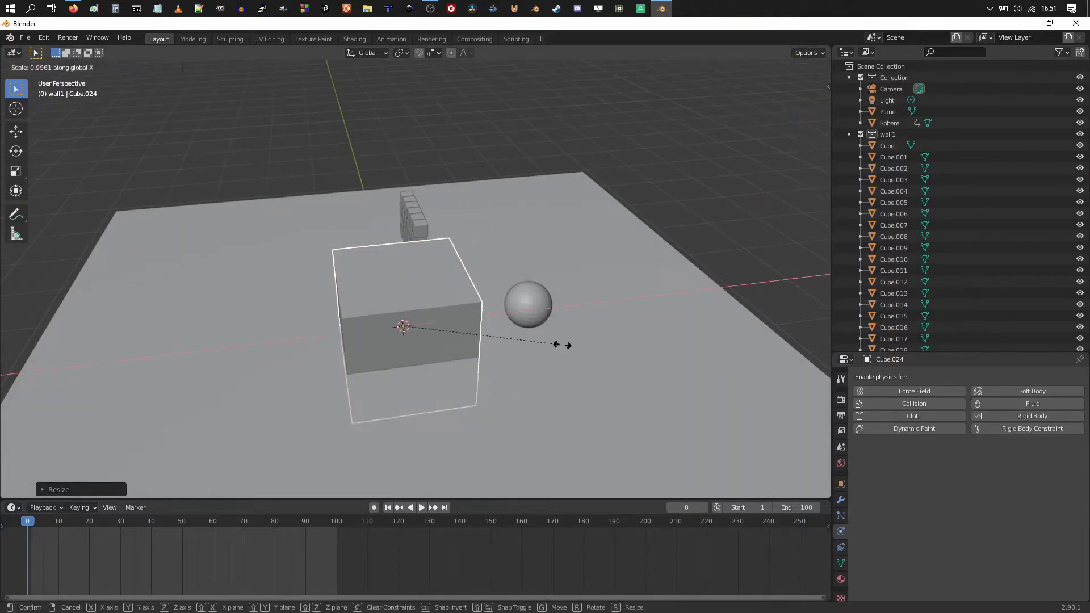
{"action": "key", "text": "x"}
{"action": "left_click", "coordinate": [436, 340]}
{"action": "key", "text": "g"}
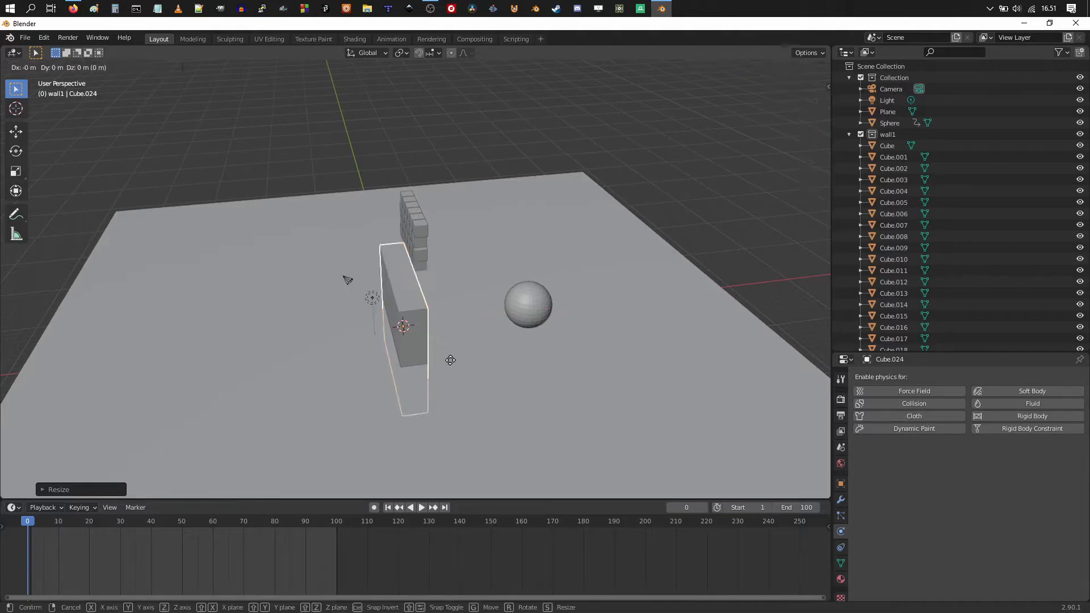
{"action": "key", "text": "x"}
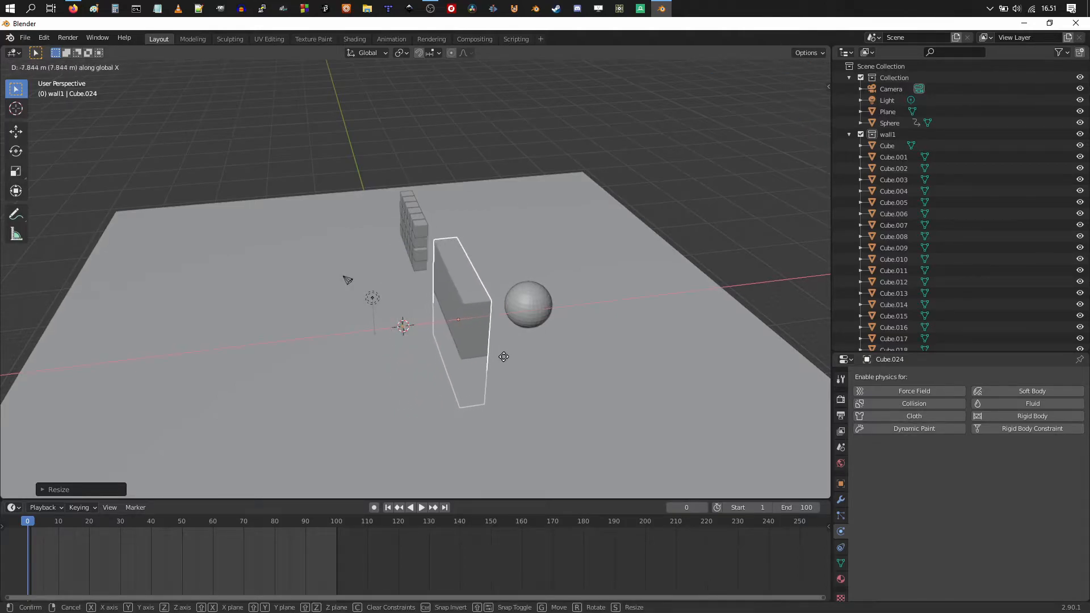
{"action": "left_click", "coordinate": [501, 356]}
Raise the slab along Z until its whole height stands above the ground plane
{"action": "middle_click_drag", "start_coordinate": [501, 355], "coordinate": [520, 343]}
{"action": "scroll", "coordinate": [521, 343], "scroll_direction": "up", "scroll_amount": 2}
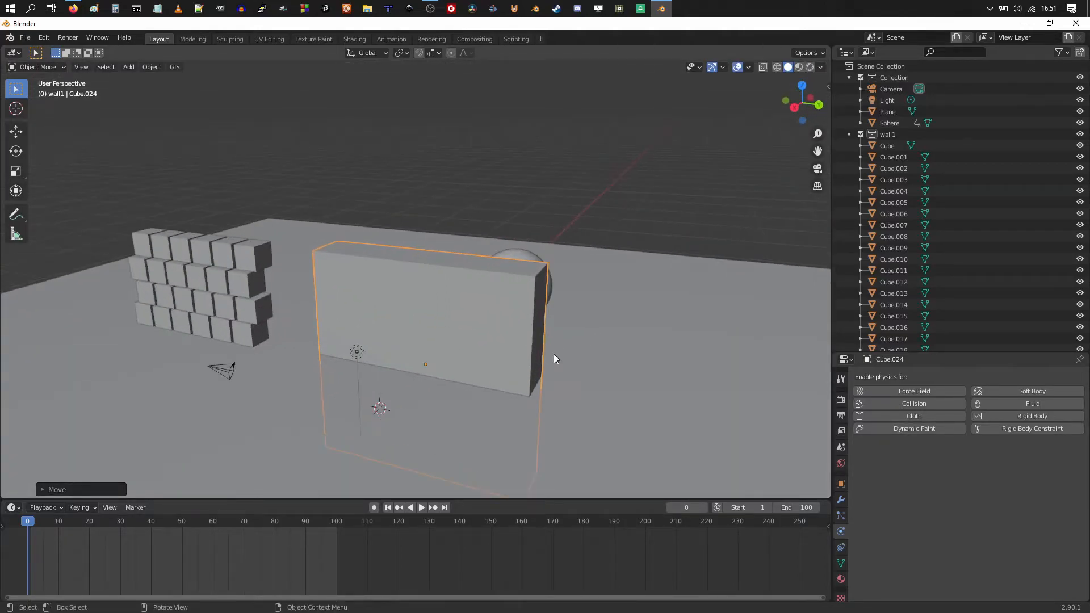
{"action": "key", "text": "g"}
{"action": "key", "text": "z"}
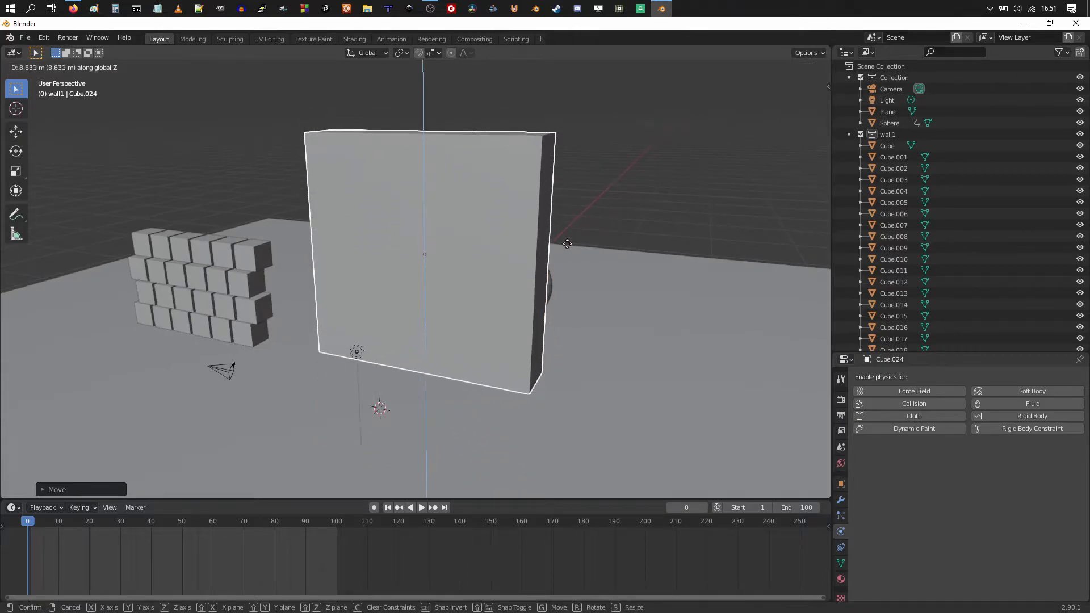
{"action": "left_click", "coordinate": [633, 292]}
{"action": "middle_click_drag", "start_coordinate": [634, 292], "coordinate": [578, 268]}
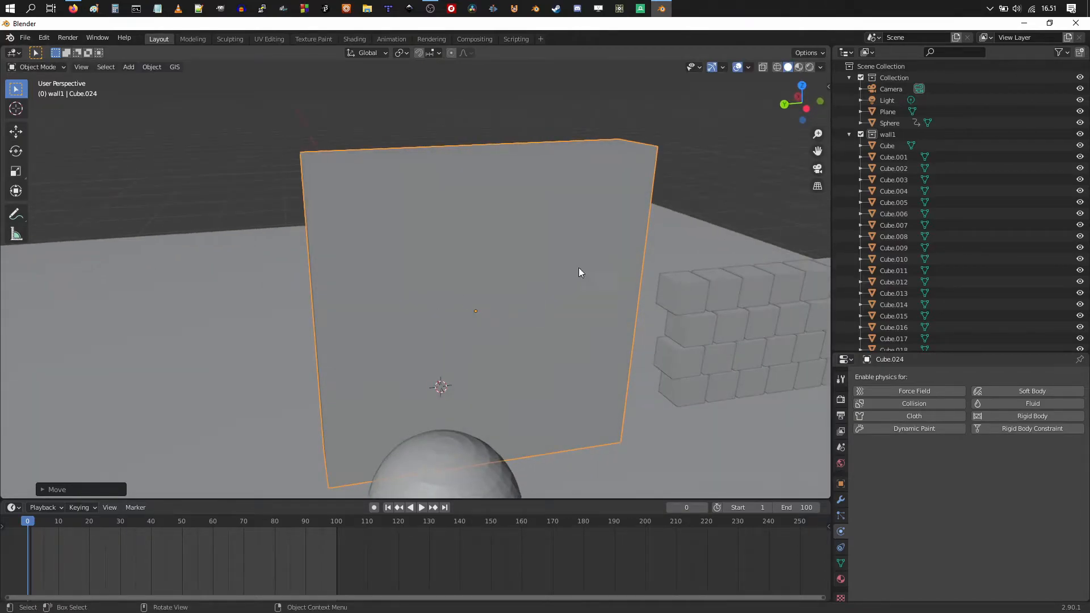
Collapse the wall1 collection and lower the slab slightly along Z onto the ground plane
{"action": "left_click", "coordinate": [849, 134]}
{"action": "scroll", "coordinate": [460, 321], "scroll_direction": "down", "scroll_amount": 4}
{"action": "middle_click_drag", "start_coordinate": [459, 322], "coordinate": [518, 255]}
{"action": "key", "text": "g"}
{"action": "key", "text": "z"}
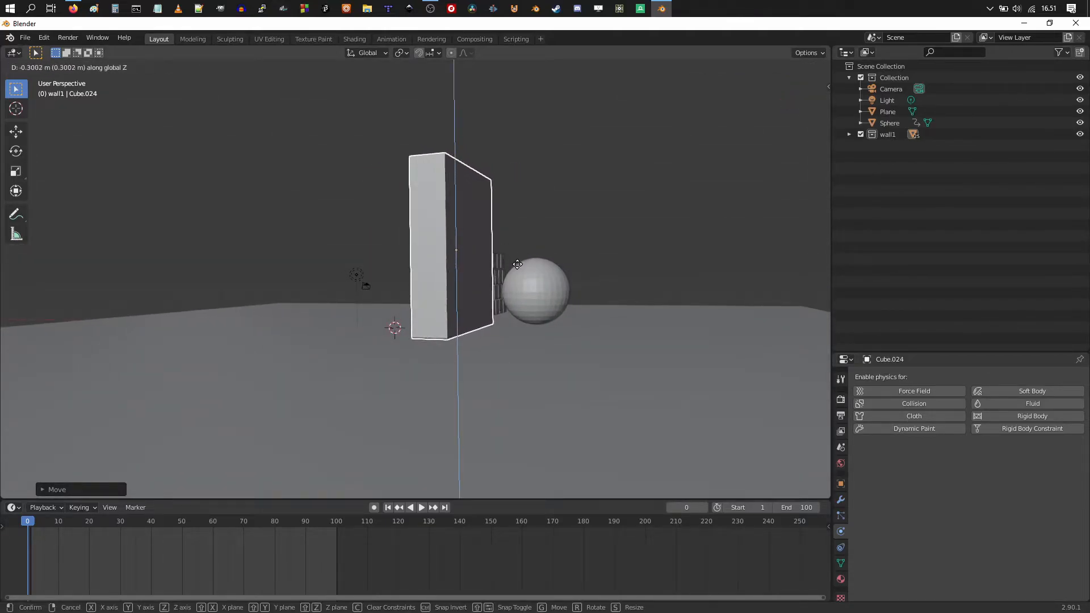
{"action": "left_click", "coordinate": [517, 261]}
Slide the slab sideways so that it is centred behind the sphere
{"action": "middle_click_drag", "start_coordinate": [517, 261], "coordinate": [457, 329]}
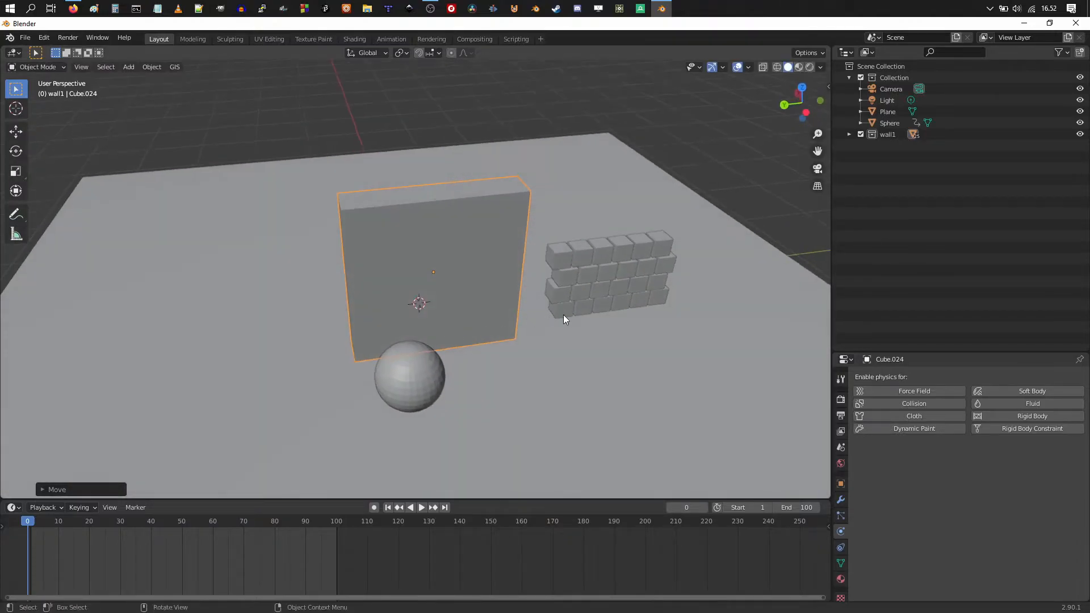
{"action": "key", "text": "g"}
{"action": "left_click", "coordinate": [527, 319]}
{"action": "mouse_move", "coordinate": [327, 438]}
{"action": "middle_mouse_down"}
{"action": "mouse_move", "coordinate": [388, 340]}
{"action": "mouse_move", "coordinate": [526, 354]}
{"action": "mouse_move", "coordinate": [553, 339]}
{"action": "mouse_move", "coordinate": [391, 373]}
{"action": "middle_mouse_up"}
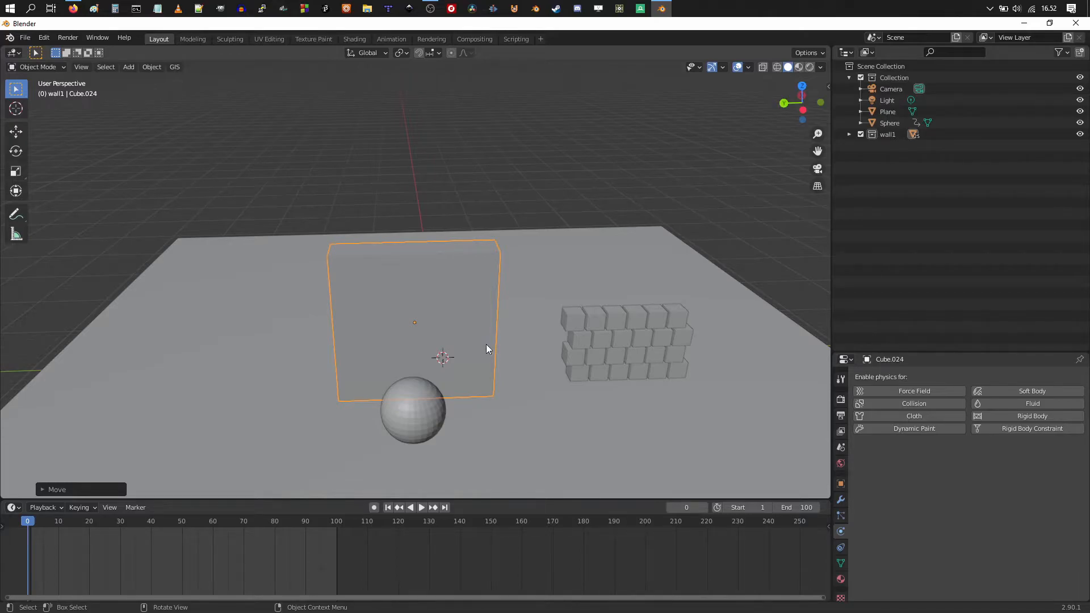
{"action": "middle_click_drag", "start_coordinate": [434, 322], "coordinate": [492, 309]}
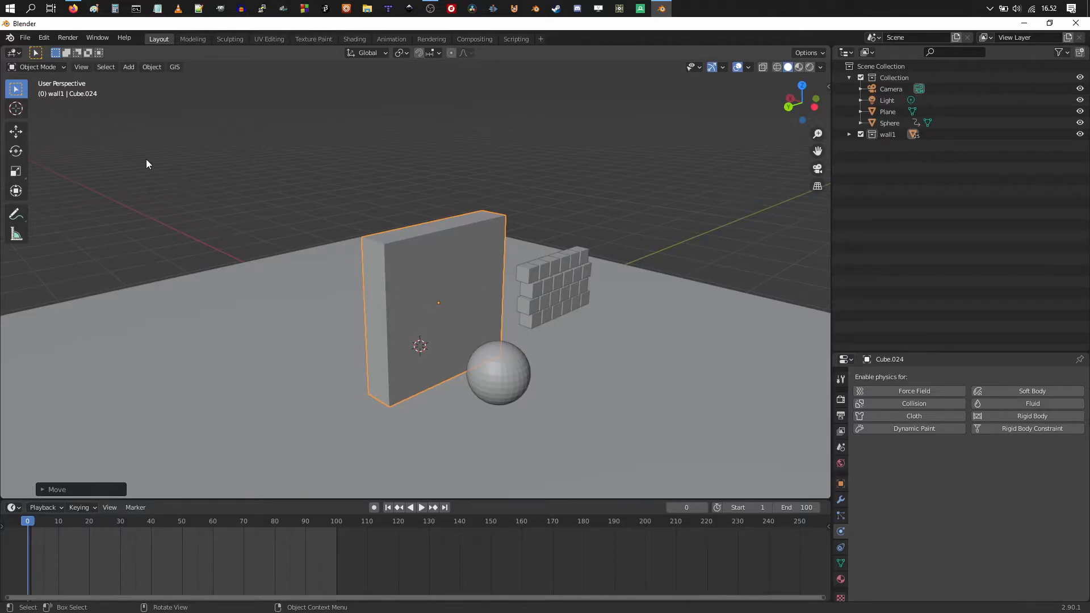
Find "cell fracture" in the add-on preferences and make sure the Object: Cell Fracture add-on is enabled
{"action": "left_click", "coordinate": [44, 38]}
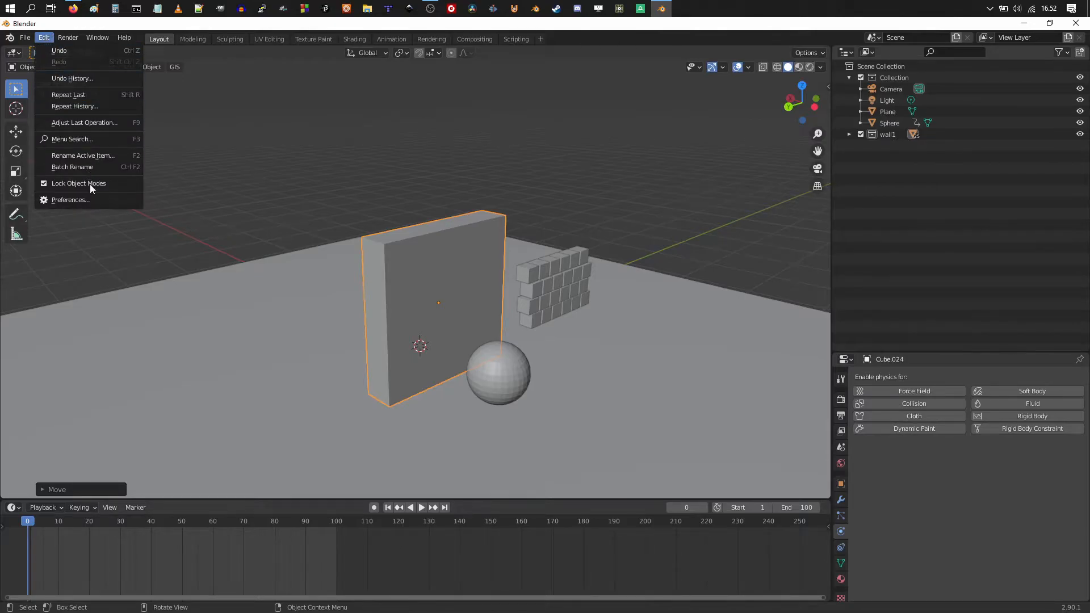
{"action": "left_click", "coordinate": [96, 201]}
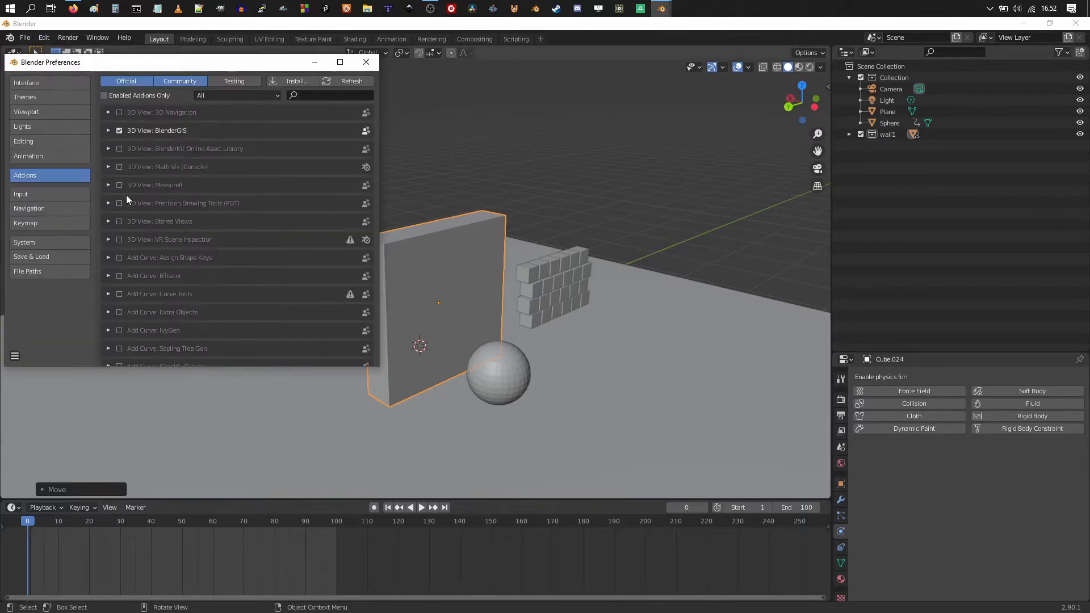
{"action": "left_click_drag", "start_coordinate": [153, 55], "coordinate": [249, 97]}
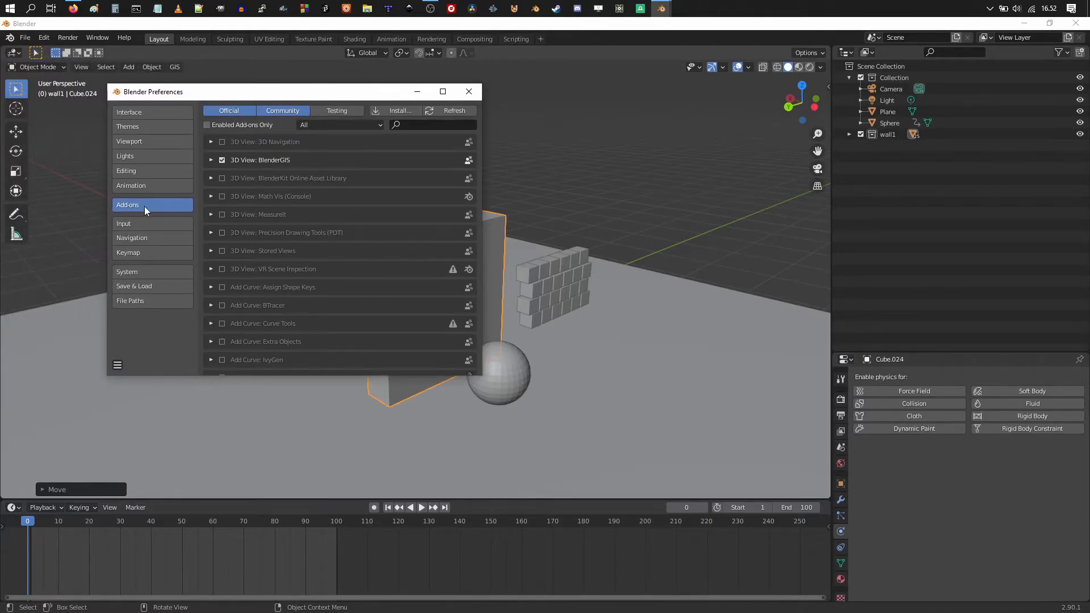
{"action": "left_click", "coordinate": [421, 124]}
{"action": "type", "text": "cell fracture"}
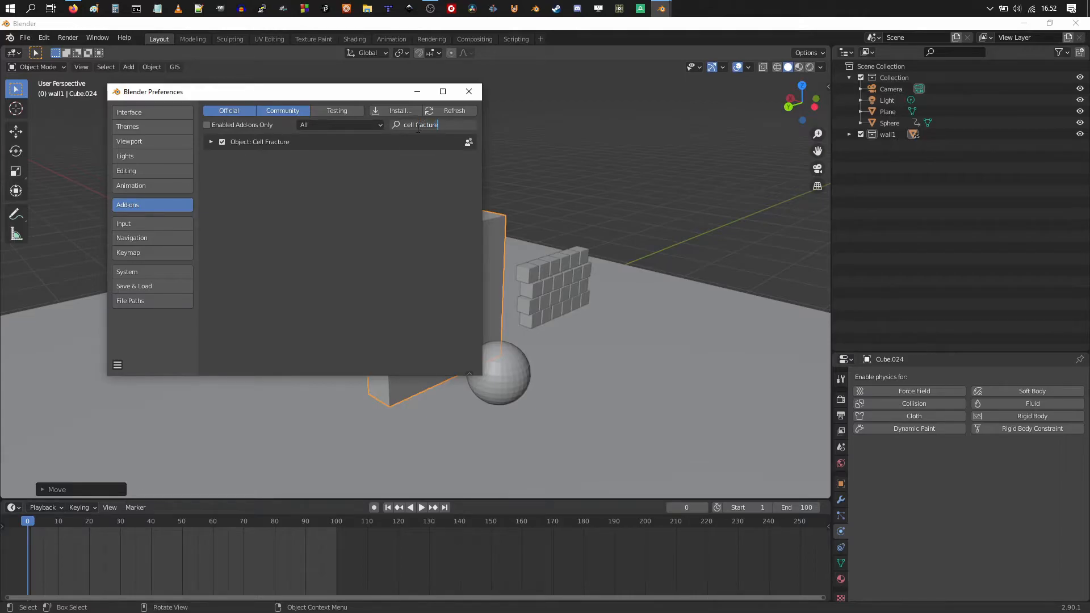
{"action": "left_click", "coordinate": [222, 151]}
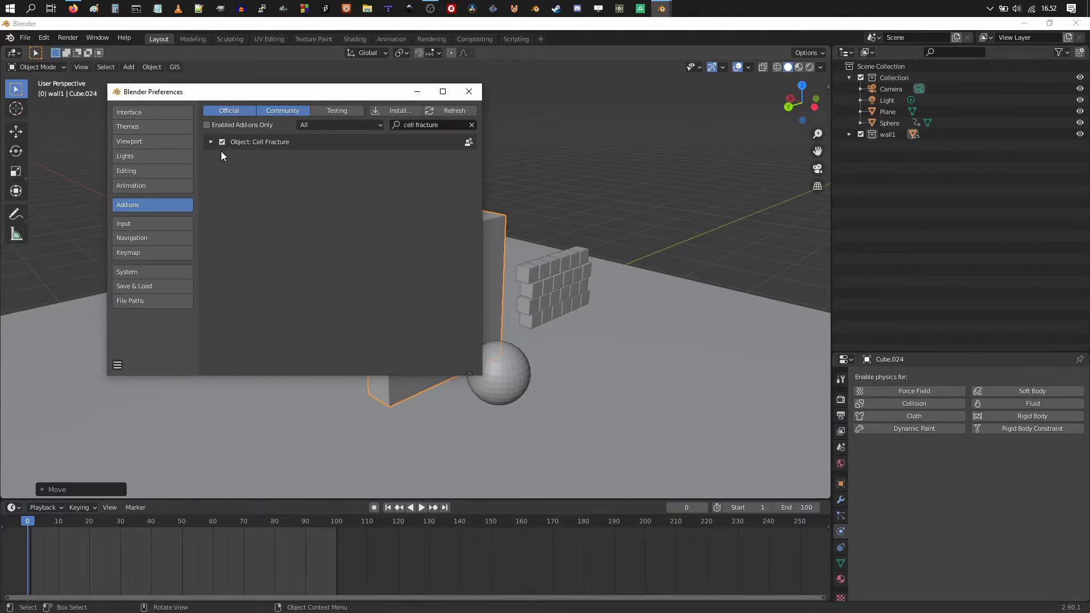
{"action": "left_click", "coordinate": [223, 142]}
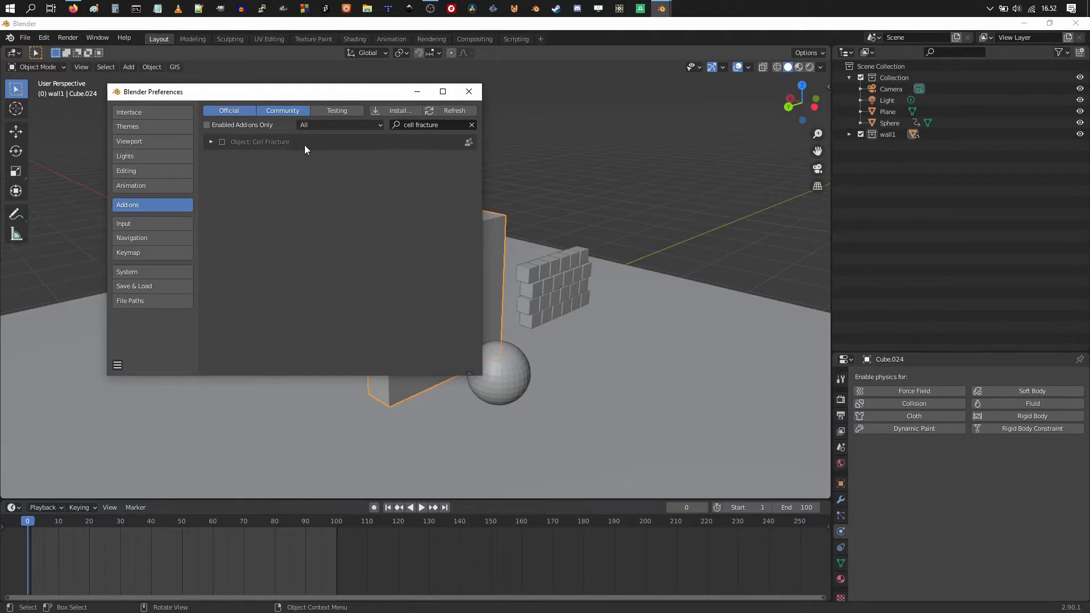
{"action": "left_click", "coordinate": [223, 141]}
{"action": "left_click", "coordinate": [466, 92]}
Open the Cell Fracture operator for the slab and move its settings dialog aside
{"action": "middle_click_drag", "start_coordinate": [509, 260], "coordinate": [456, 293]}
{"action": "scroll", "coordinate": [455, 293], "scroll_direction": "up", "scroll_amount": 1}
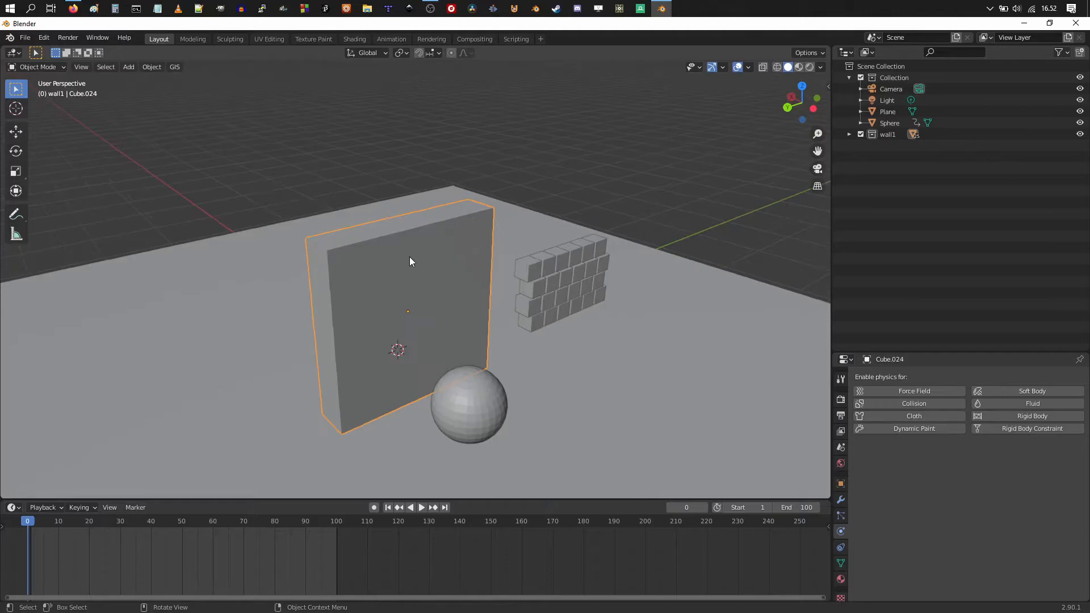
{"action": "middle_click_drag", "start_coordinate": [440, 333], "coordinate": [442, 325]}
{"action": "key", "text": "F3"}
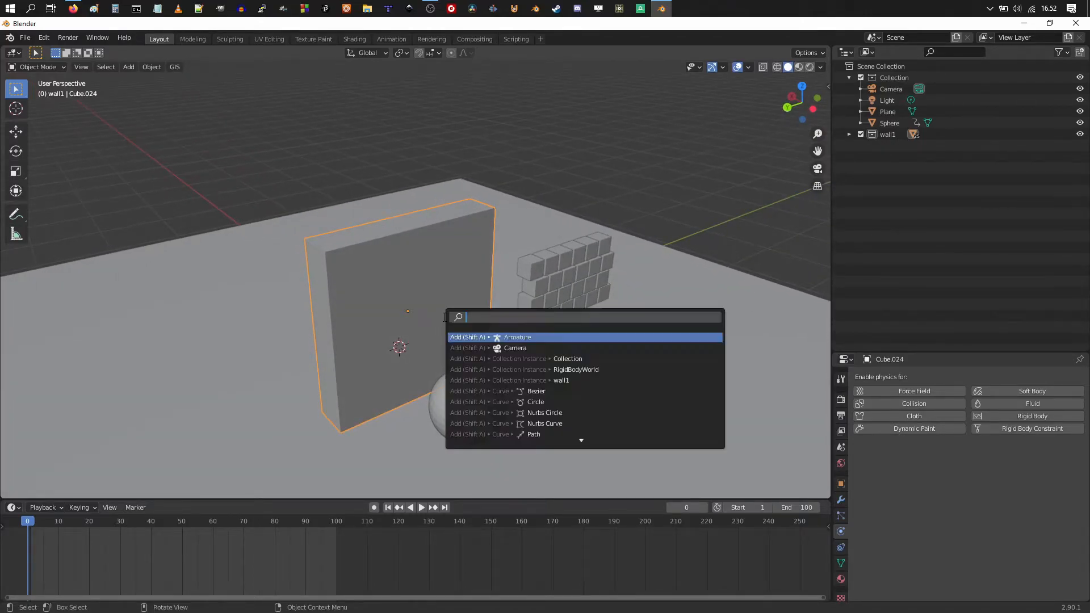
{"action": "type", "text": "cdell"}
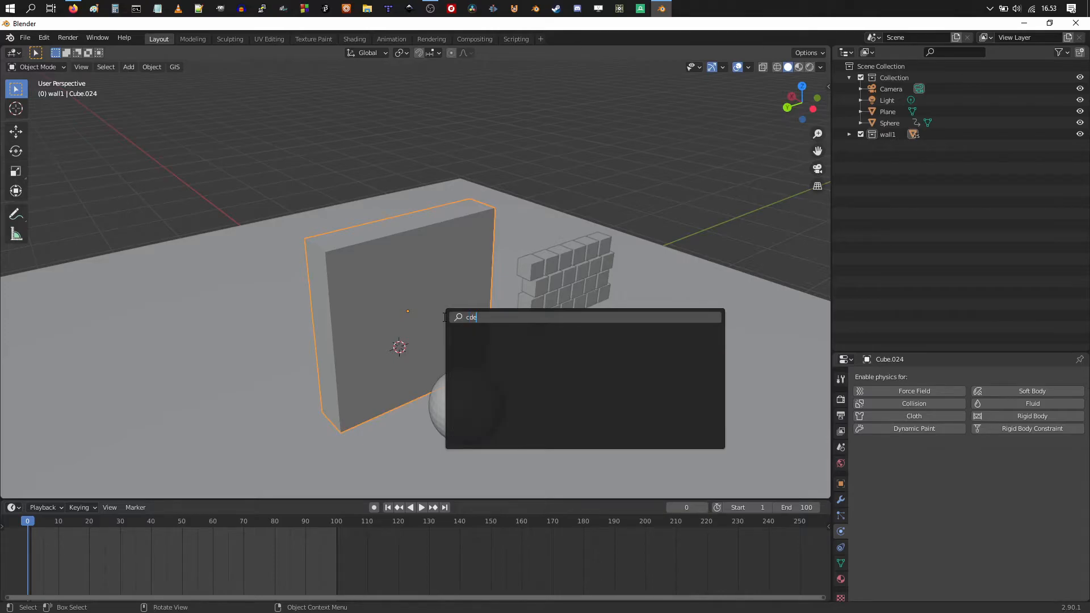
{"action": "key", "text": "BackSpace"}
{"action": "key", "text": "BackSpace"}
{"action": "key", "text": "BackSpace"}
{"action": "type", "text": "ell"}
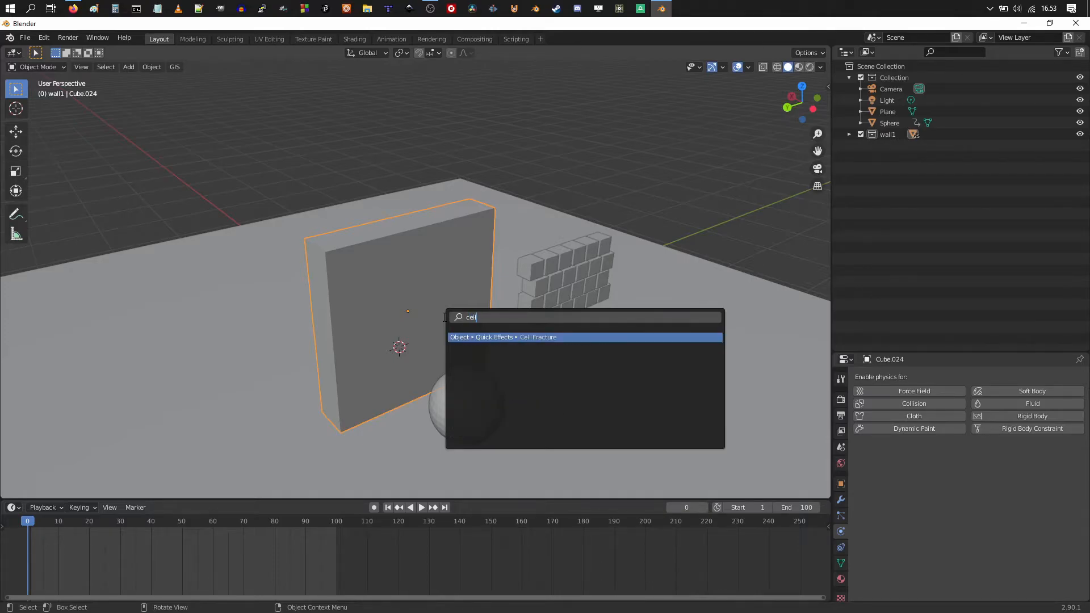
{"action": "type", "text": " fracture"}
{"action": "left_click", "coordinate": [537, 338]}
{"action": "left_click_drag", "start_coordinate": [528, 303], "coordinate": [232, 141]}
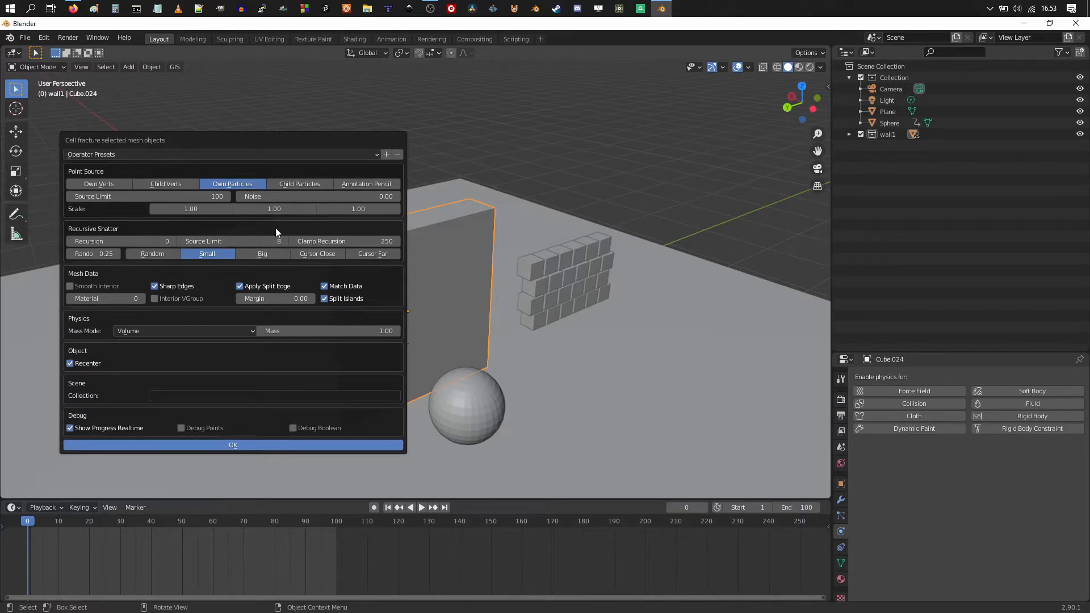
Set the fracture noise to 1.00, the recursion to 5, the recursive randomness to 1.00, and the recursive shatter mode to Random
{"action": "left_click", "coordinate": [277, 196]}
{"action": "type", "text": "1"}
{"action": "key", "text": "Return"}
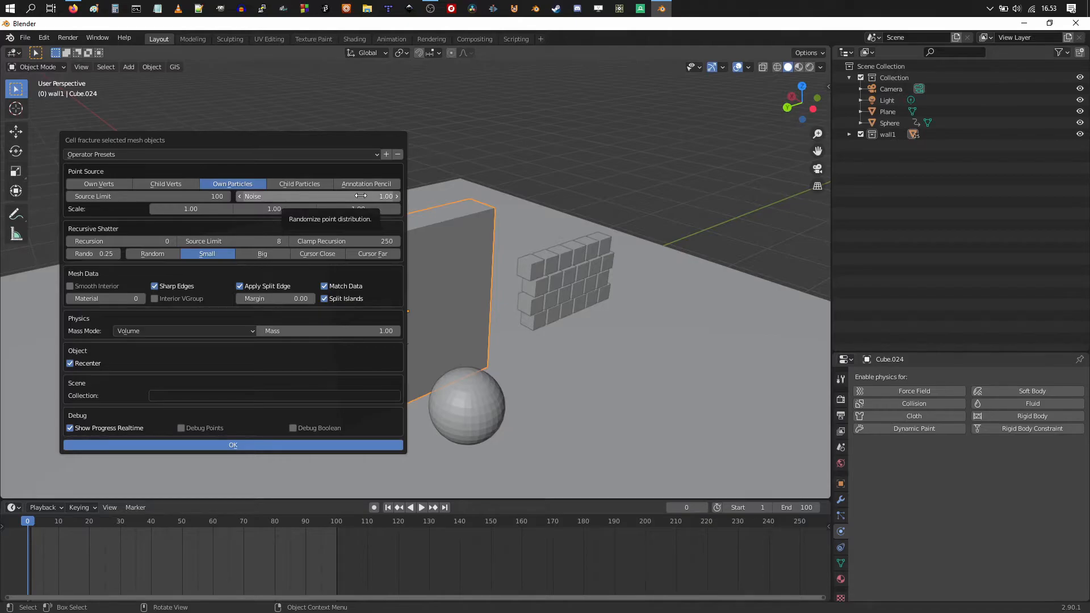
{"action": "left_click", "coordinate": [173, 241]}
{"action": "left_click", "coordinate": [172, 241]}
{"action": "left_click", "coordinate": [173, 241]}
{"action": "left_click_drag", "start_coordinate": [98, 255], "coordinate": [130, 254]}
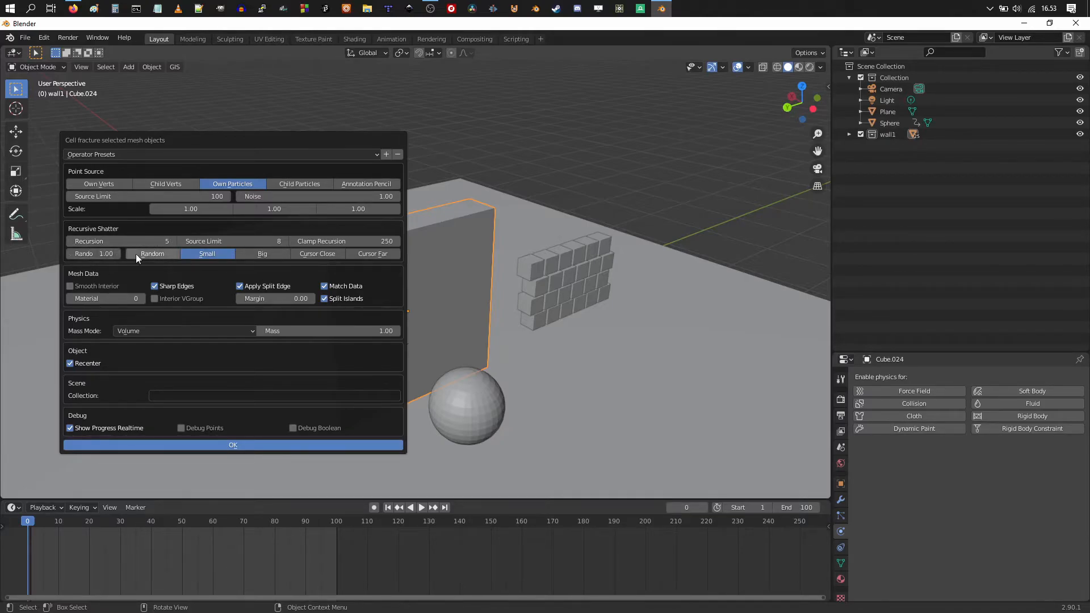
{"action": "left_click", "coordinate": [153, 254]}
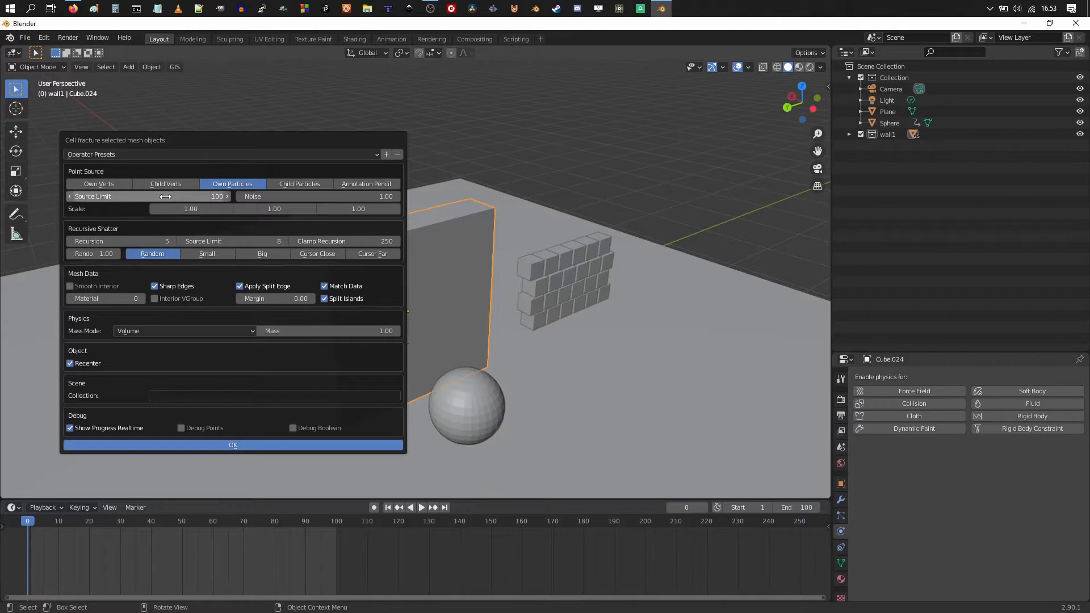
Run the cell fracture on the slab with the chosen settings
{"action": "left_click", "coordinate": [174, 444]}
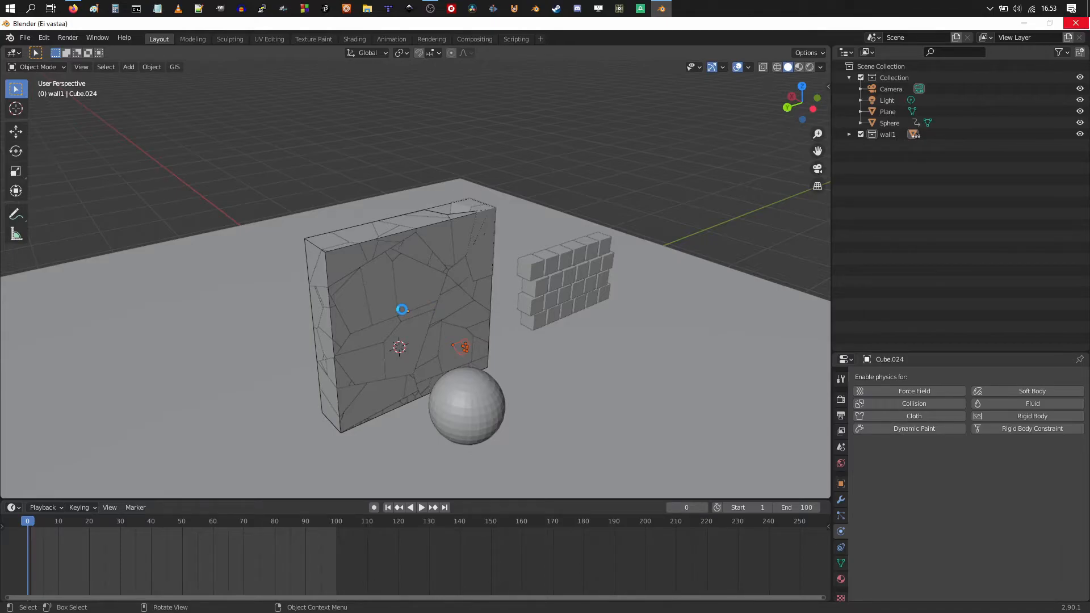
{"action": "mouse_move", "coordinate": [402, 309]}
{"action": "middle_mouse_down"}
{"action": "mouse_move", "coordinate": [478, 285]}
{"action": "mouse_move", "coordinate": [528, 285]}
{"action": "mouse_move", "coordinate": [373, 293]}
{"action": "mouse_move", "coordinate": [421, 312]}
{"action": "mouse_move", "coordinate": [416, 288]}
{"action": "mouse_move", "coordinate": [428, 321]}
{"action": "mouse_move", "coordinate": [454, 308]}
{"action": "mouse_move", "coordinate": [410, 322]}
{"action": "middle_mouse_up"}
{"action": "scroll", "coordinate": [415, 290], "scroll_direction": "up", "scroll_amount": 3}
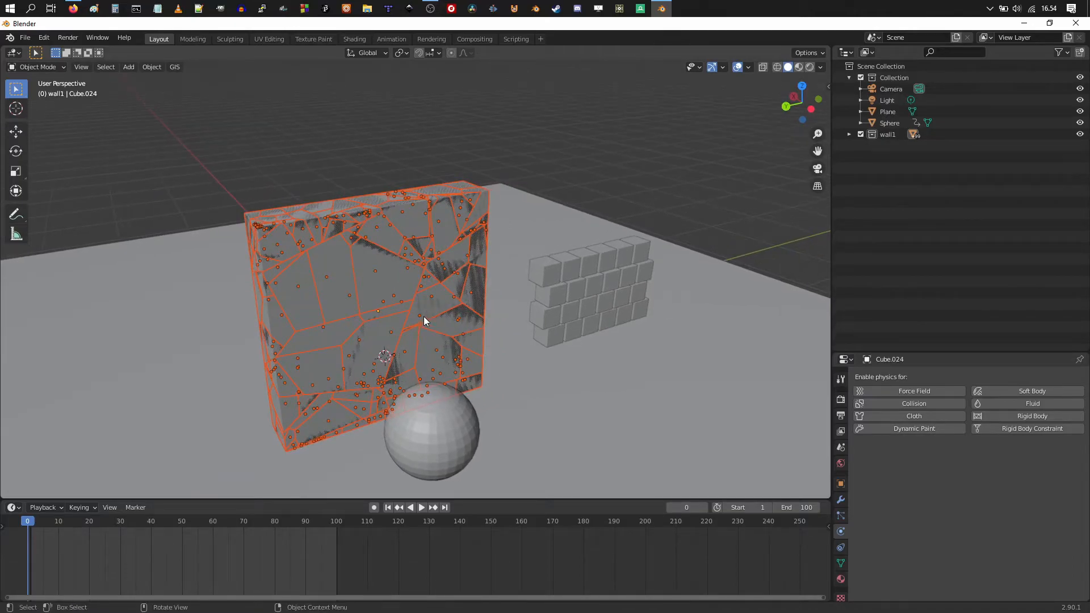
Expand the wall1 collection and look through the fracture pieces listed in it below the wall cubes
{"action": "left_click", "coordinate": [849, 135]}
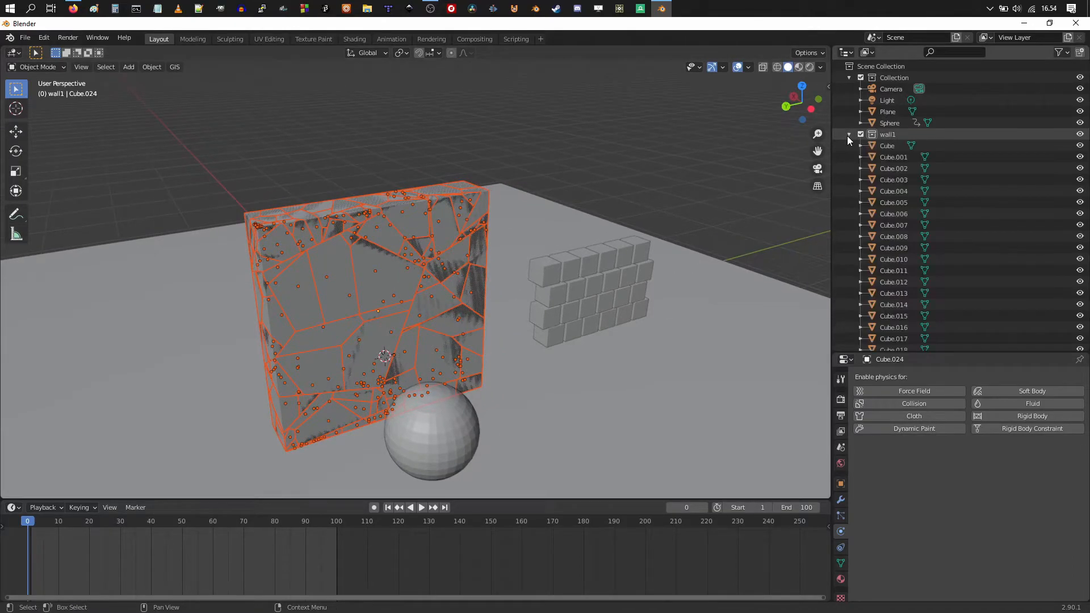
{"action": "scroll", "coordinate": [860, 236], "scroll_direction": "down", "scroll_amount": 18}
{"action": "scroll", "coordinate": [860, 236], "scroll_direction": "up", "scroll_amount": 18}
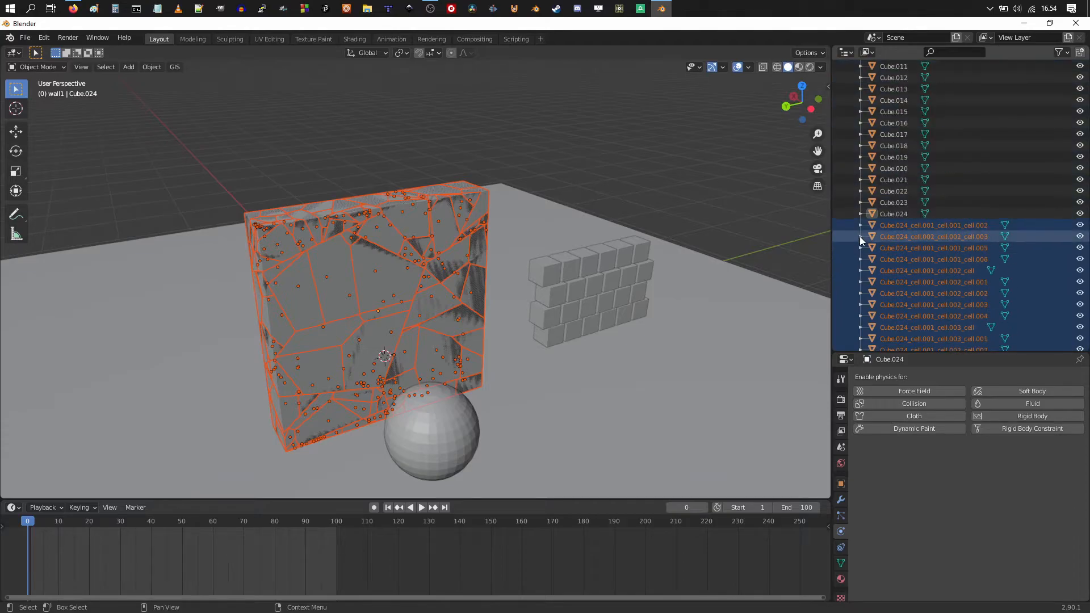
{"action": "scroll", "coordinate": [859, 236], "scroll_direction": "down", "scroll_amount": 20}
{"action": "scroll", "coordinate": [866, 237], "scroll_direction": "up", "scroll_amount": 12}
{"action": "scroll", "coordinate": [863, 241], "scroll_direction": "up", "scroll_amount": 8}
{"action": "scroll", "coordinate": [863, 240], "scroll_direction": "down", "scroll_amount": 15}
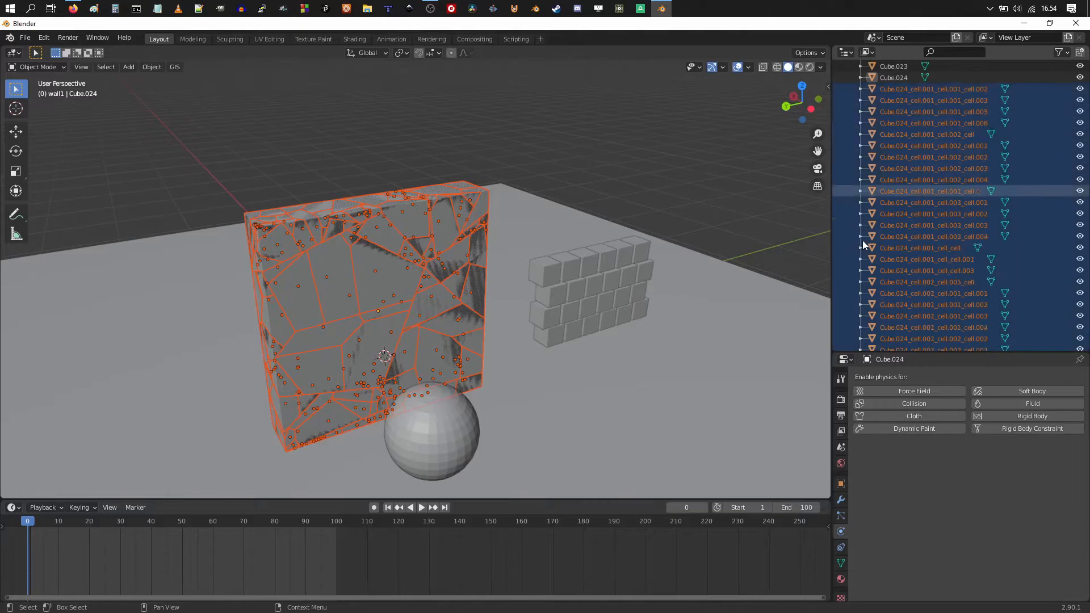
{"action": "scroll", "coordinate": [863, 240], "scroll_direction": "down", "scroll_amount": 15}
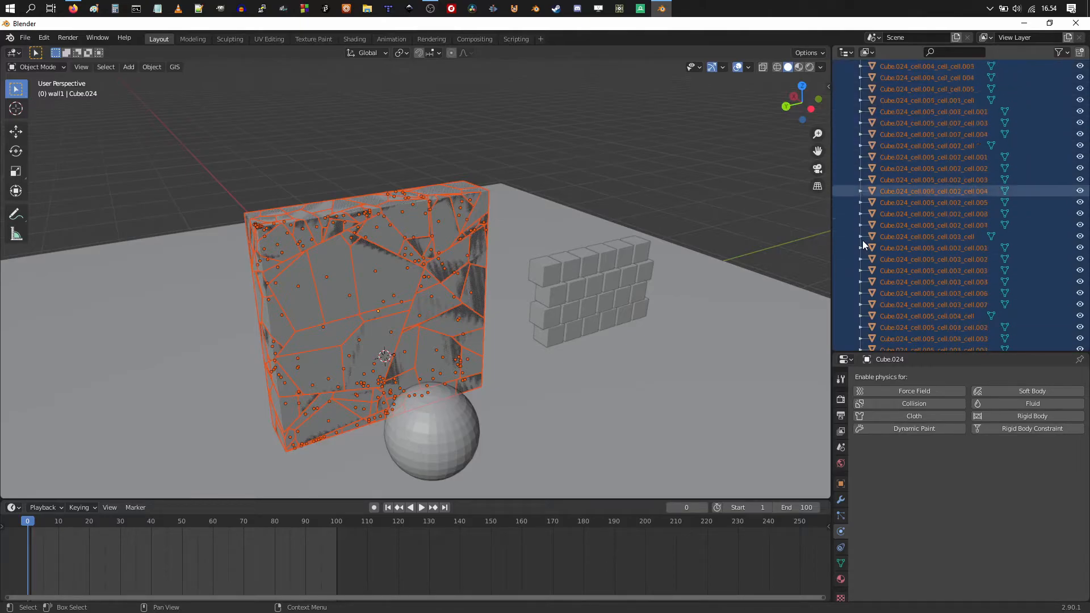
Create a new collection in the scene and rename it wall2
{"action": "scroll", "coordinate": [863, 240], "scroll_direction": "down", "scroll_amount": 10}
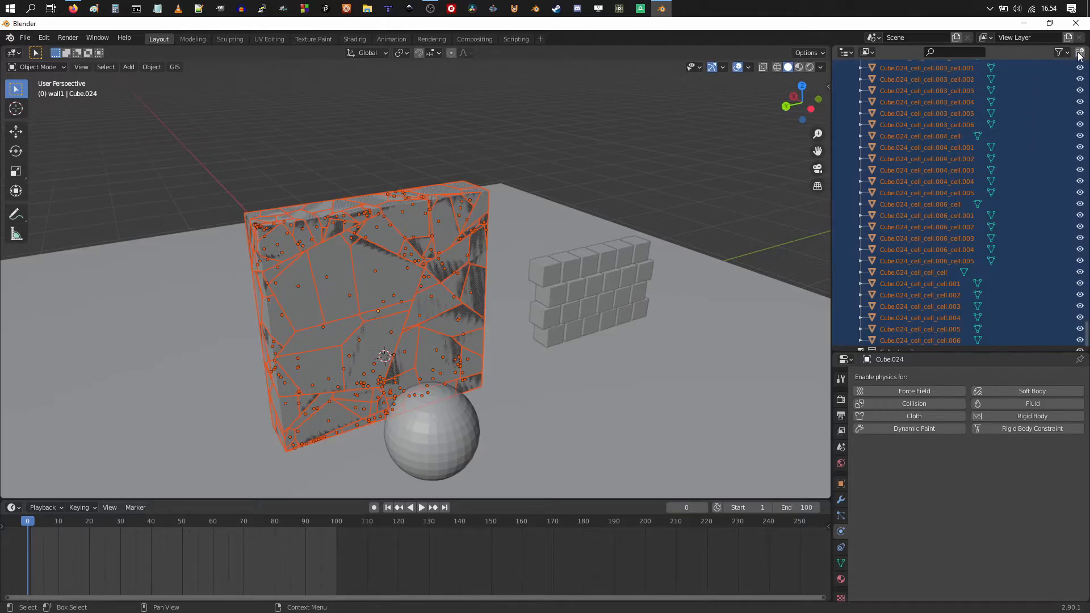
{"action": "key", "text": "c"}
{"action": "double_click", "coordinate": [908, 340]}
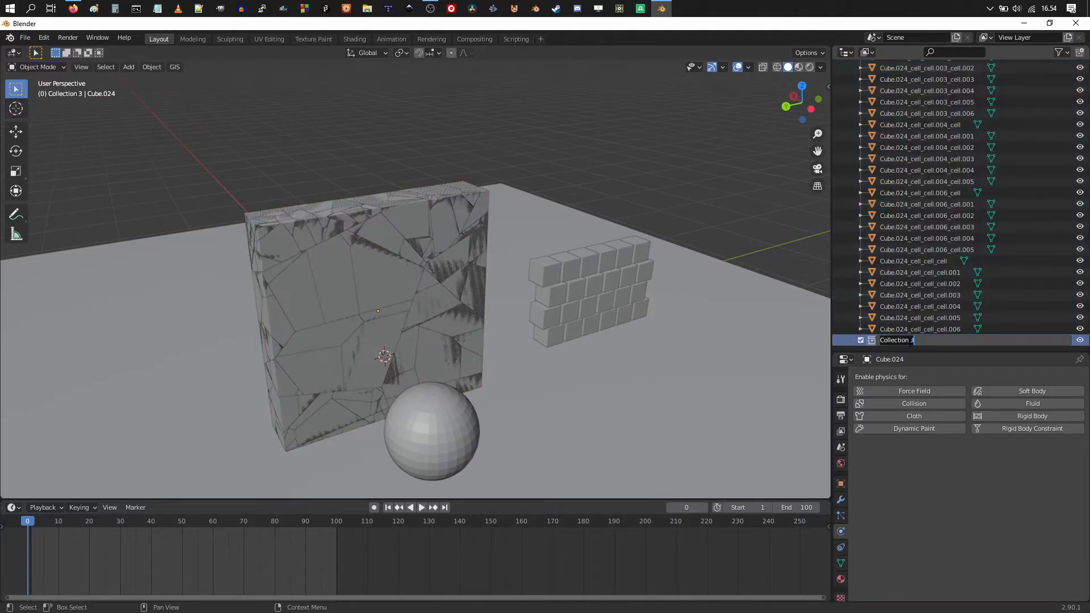
{"action": "key", "text": "Return"}
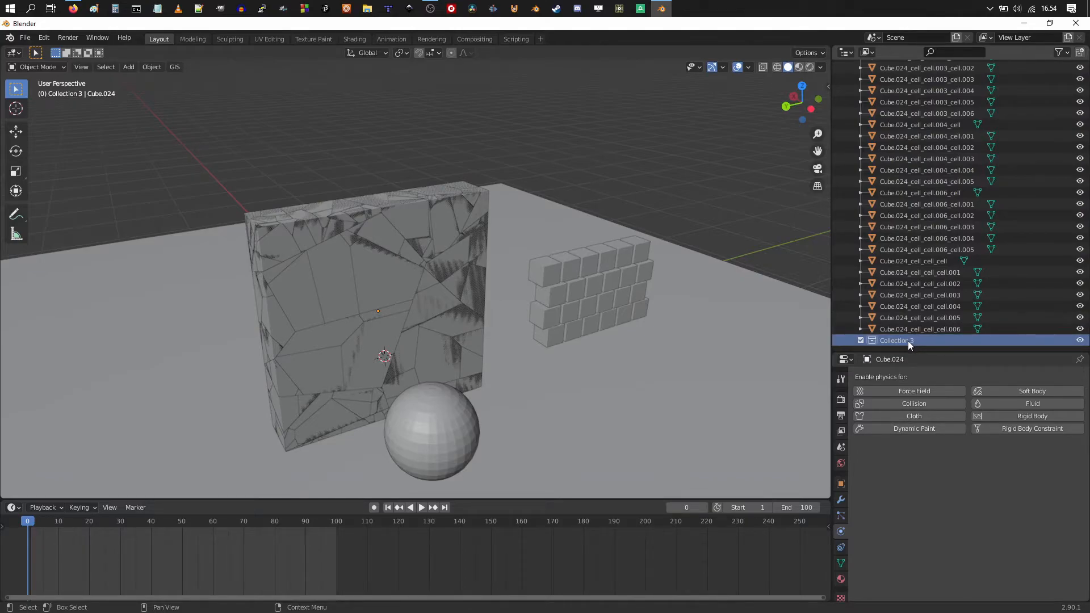
{"action": "double_click", "coordinate": [908, 340]}
{"action": "type", "text": "wall2"}
{"action": "key", "text": "Return"}
Show the scene in wireframe and select the slab together with all its fracture pieces, leaving out the sphere and cube wall
{"action": "mouse_move", "coordinate": [575, 281]}
{"action": "middle_mouse_down"}
{"action": "mouse_move", "coordinate": [578, 235]}
{"action": "mouse_move", "coordinate": [569, 256]}
{"action": "mouse_move", "coordinate": [538, 268]}
{"action": "mouse_move", "coordinate": [587, 246]}
{"action": "mouse_move", "coordinate": [471, 301]}
{"action": "mouse_move", "coordinate": [509, 325]}
{"action": "mouse_move", "coordinate": [539, 301]}
{"action": "mouse_move", "coordinate": [492, 309]}
{"action": "middle_mouse_up"}
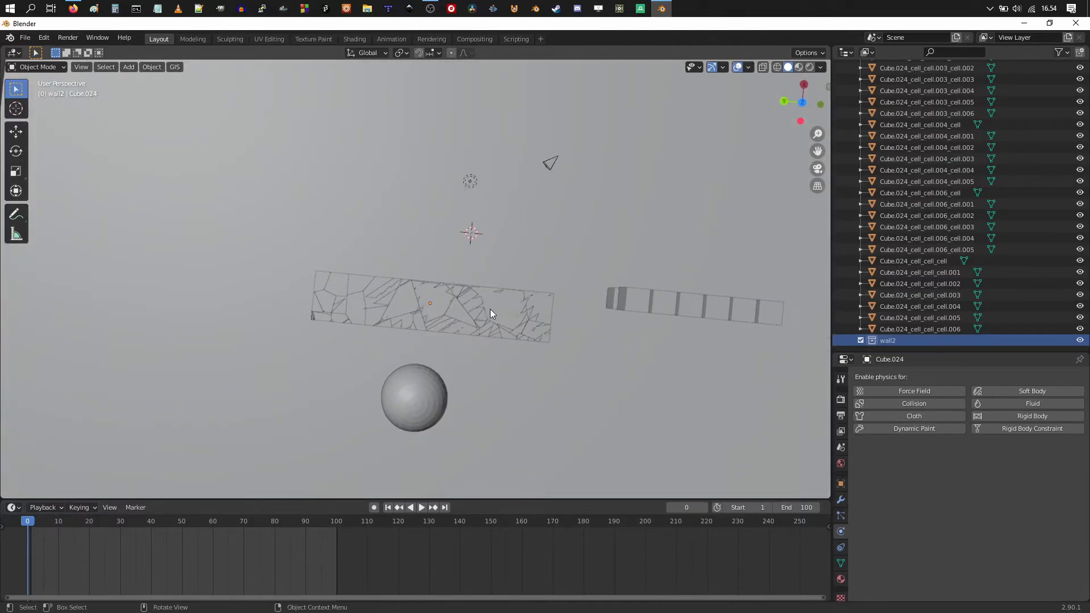
{"action": "key", "text": "z"}
{"action": "key", "text": "4"}
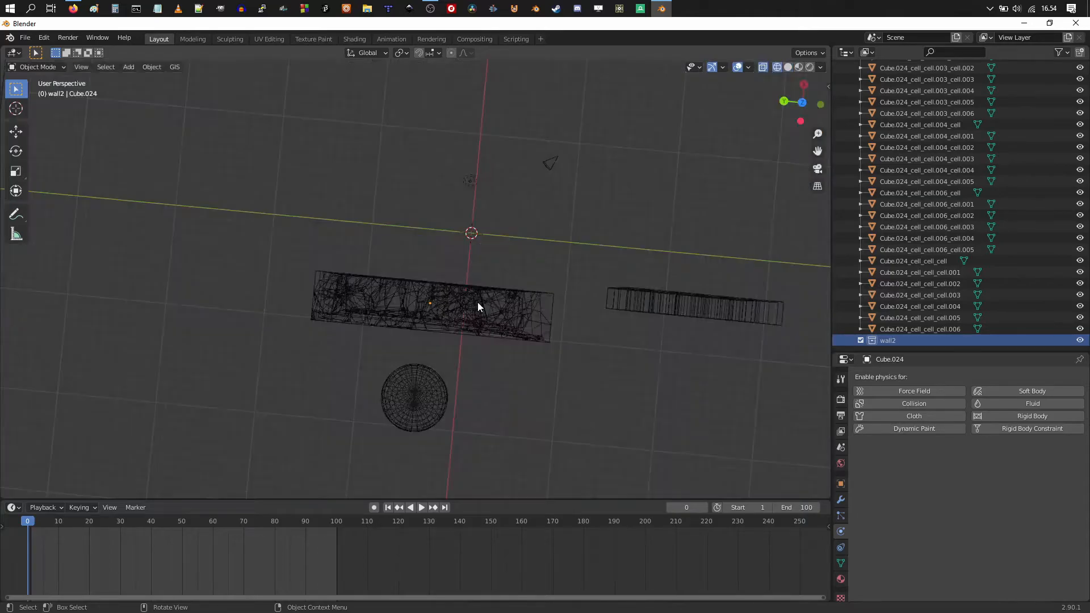
{"action": "key", "text": "z"}
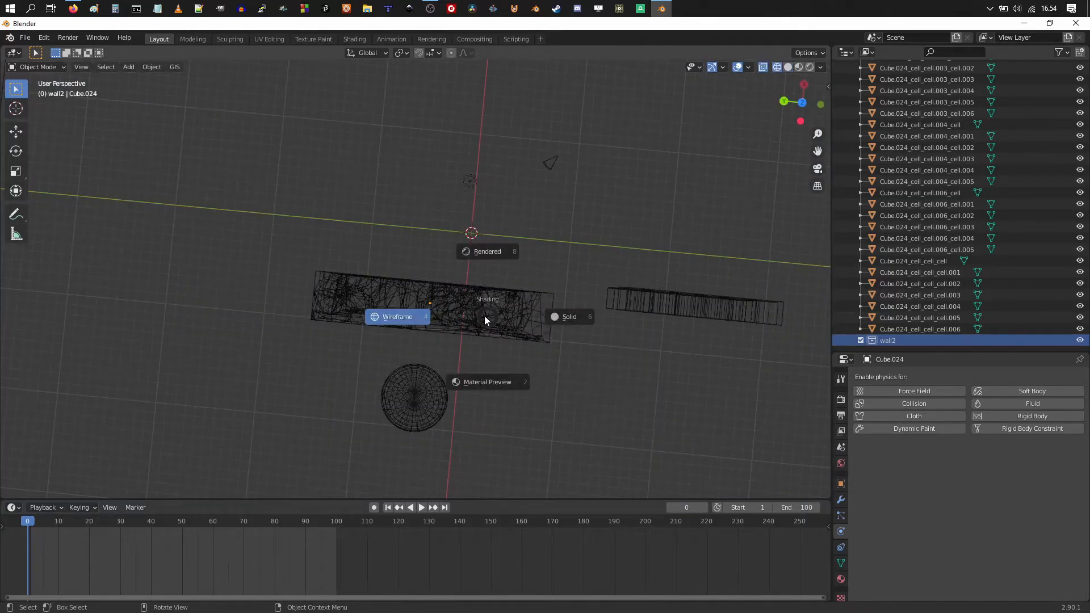
{"action": "left_click", "coordinate": [408, 316]}
{"action": "middle_click_drag", "start_coordinate": [490, 329], "coordinate": [509, 319]}
{"action": "left_click_drag", "start_coordinate": [299, 259], "coordinate": [595, 332]}
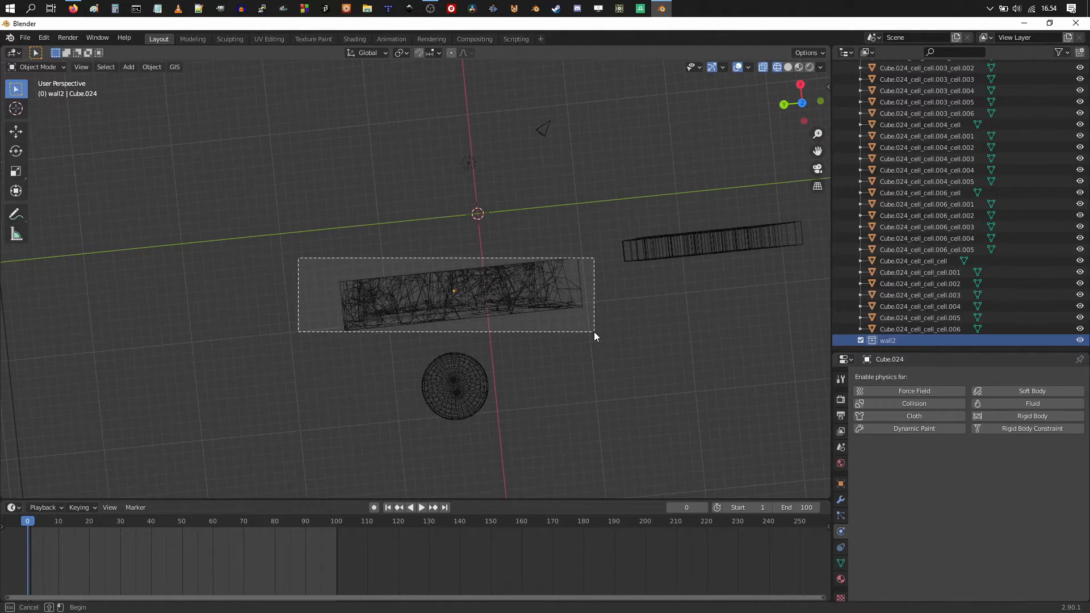
{"action": "left_click_drag", "start_coordinate": [595, 332], "coordinate": [594, 331]}
{"action": "scroll", "coordinate": [593, 335], "scroll_direction": "down", "scroll_amount": 7}
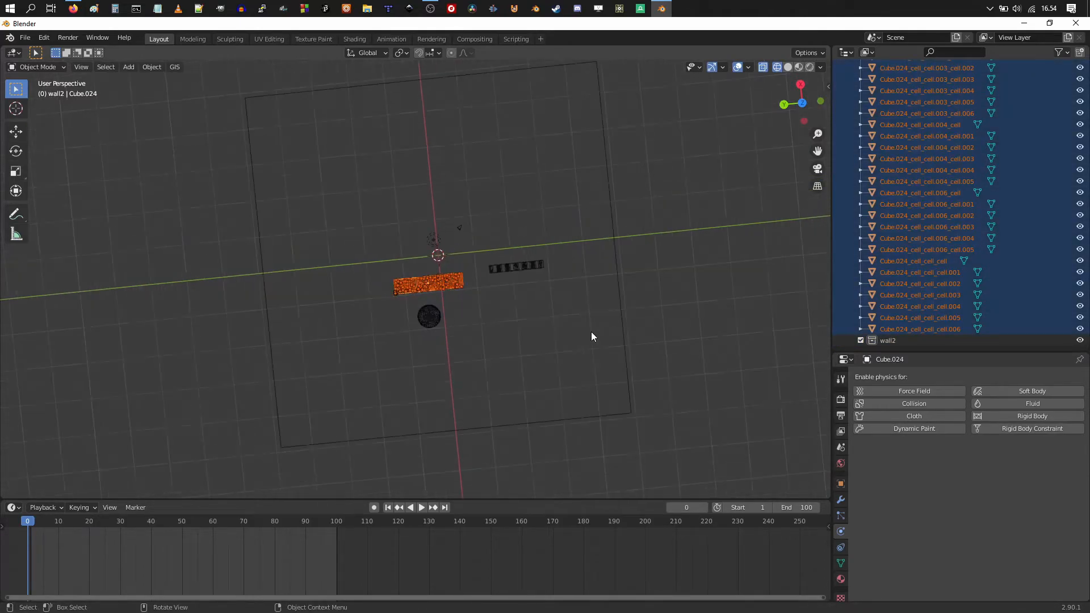
{"action": "scroll", "coordinate": [568, 337], "scroll_direction": "up", "scroll_amount": 6}
{"action": "scroll", "coordinate": [546, 340], "scroll_direction": "down", "scroll_amount": 2}
{"action": "middle_click_drag", "start_coordinate": [546, 340], "coordinate": [493, 306]}
{"action": "scroll", "coordinate": [501, 332], "scroll_direction": "up", "scroll_amount": 4}
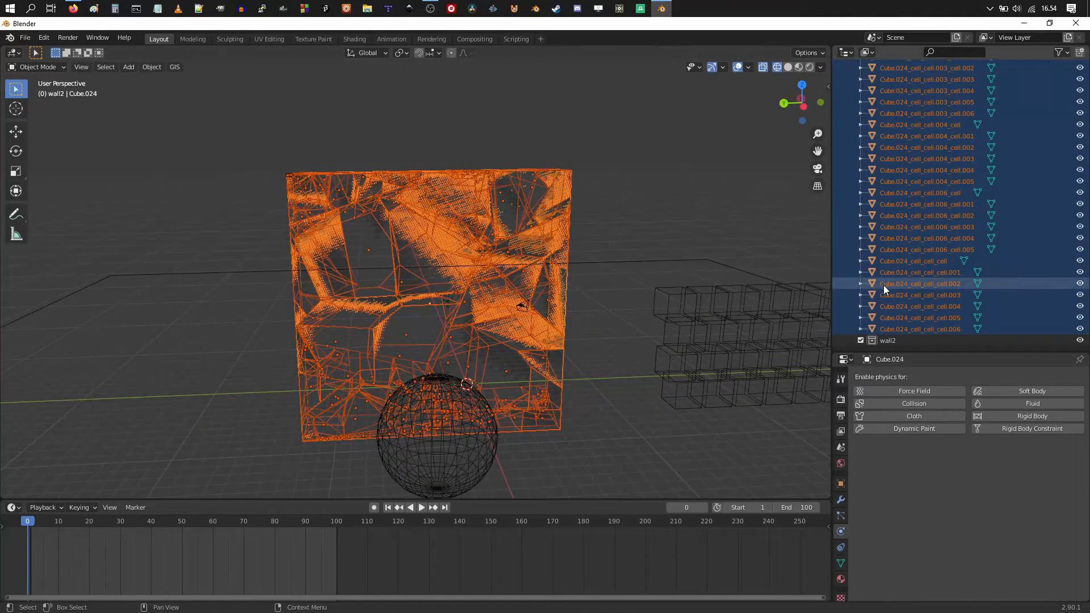
Move the selected slab and fracture pieces into the wall2 collection and collapse all collections in the list
{"action": "left_click_drag", "start_coordinate": [894, 248], "coordinate": [888, 340]}
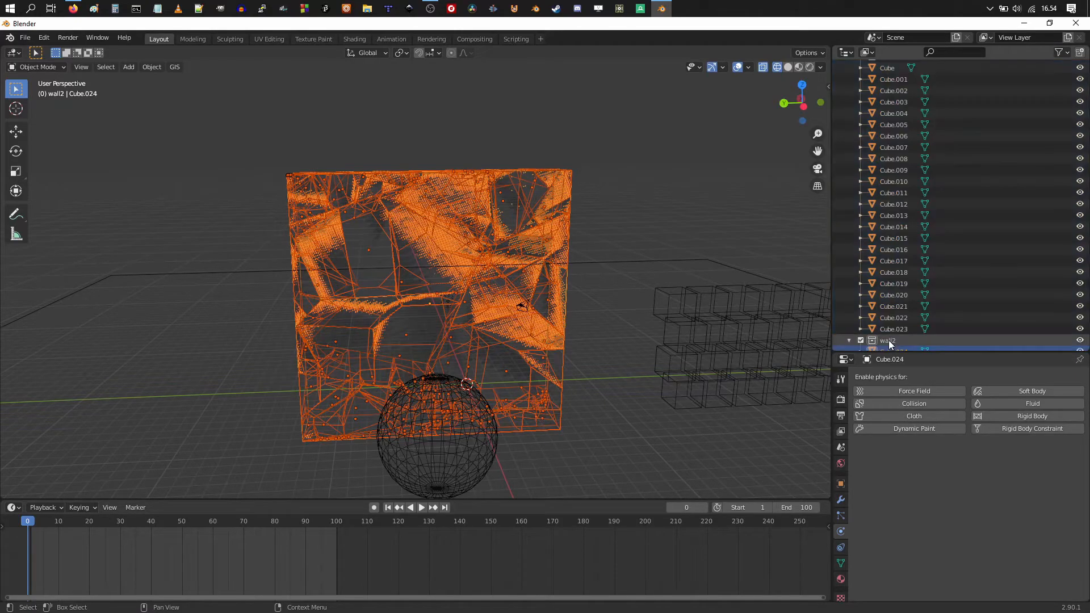
{"action": "left_click", "coordinate": [849, 340]}
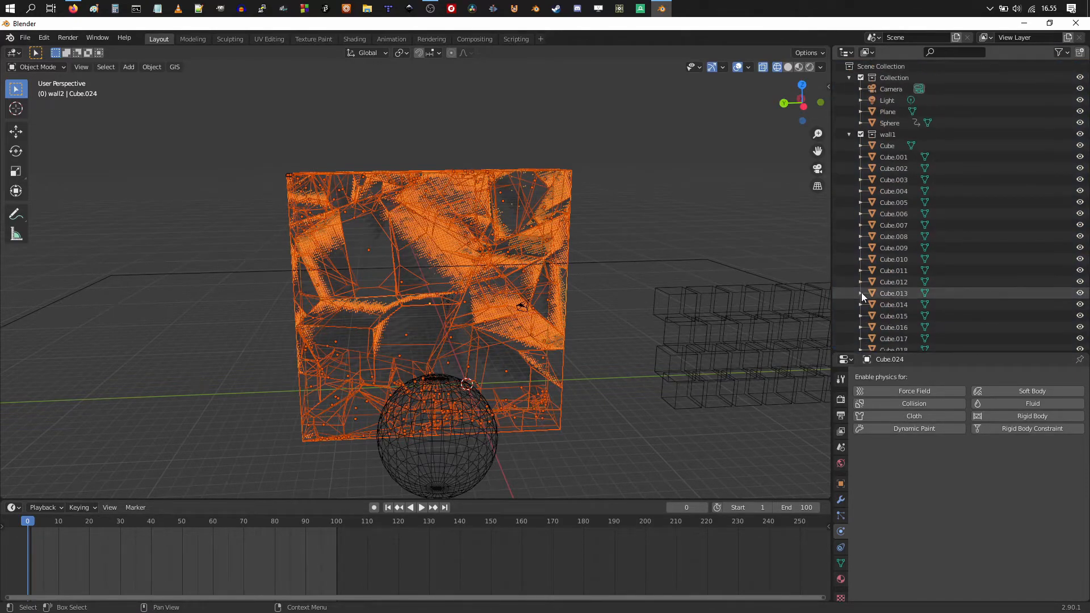
{"action": "left_click", "coordinate": [849, 134]}
{"action": "left_click", "coordinate": [850, 78]}
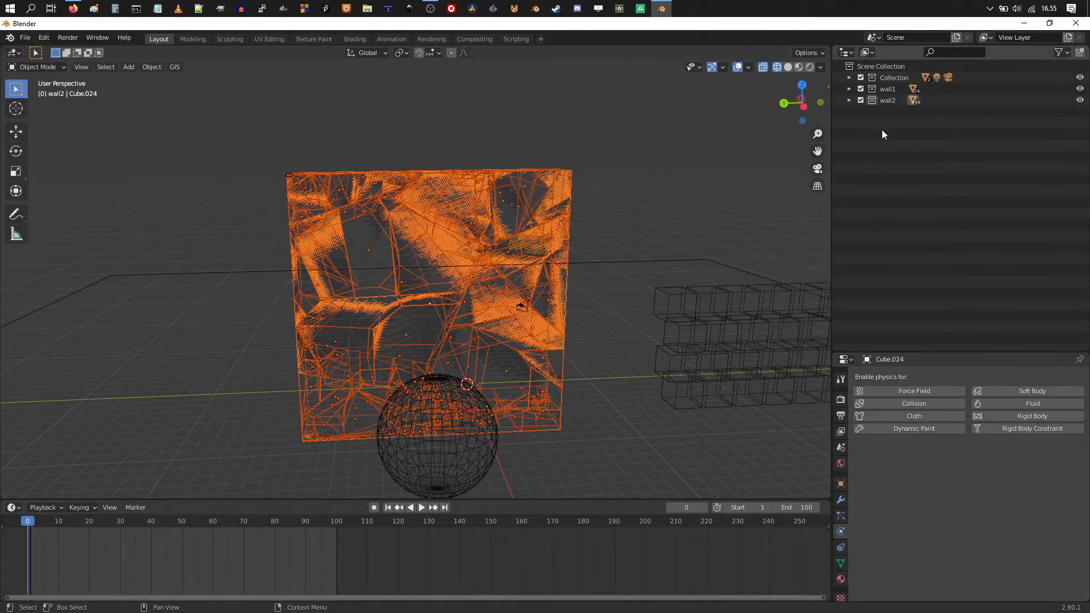
Return the viewport to solid shading
{"action": "middle_click_drag", "start_coordinate": [528, 259], "coordinate": [574, 268]}
{"action": "key", "text": "z"}
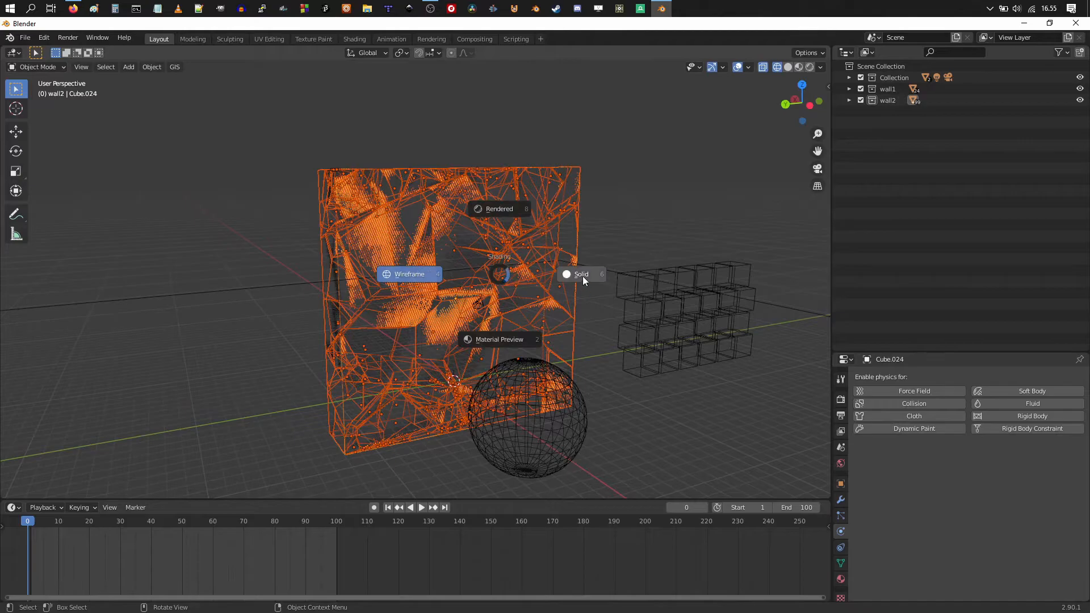
{"action": "left_click", "coordinate": [583, 277]}
{"action": "middle_click_drag", "start_coordinate": [513, 282], "coordinate": [488, 278]}
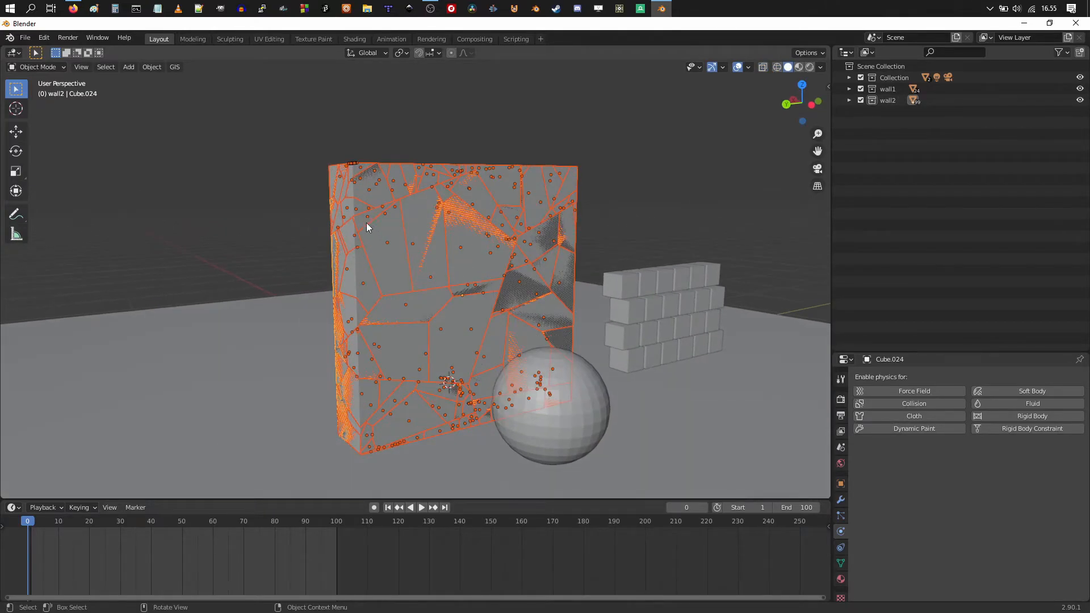
Find the original unfractured slab, Cube.024, among the pieces in the wall2 collection and delete it
{"action": "left_click", "coordinate": [373, 197]}
{"action": "left_click", "coordinate": [396, 230]}
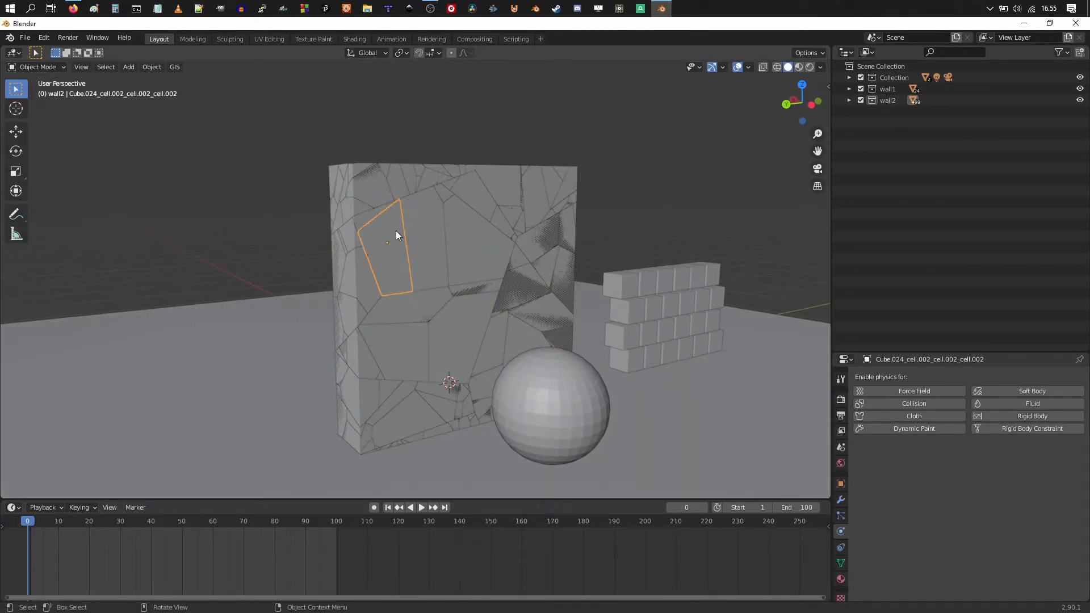
{"action": "left_click", "coordinate": [330, 170]}
{"action": "middle_click_drag", "start_coordinate": [349, 203], "coordinate": [327, 224]}
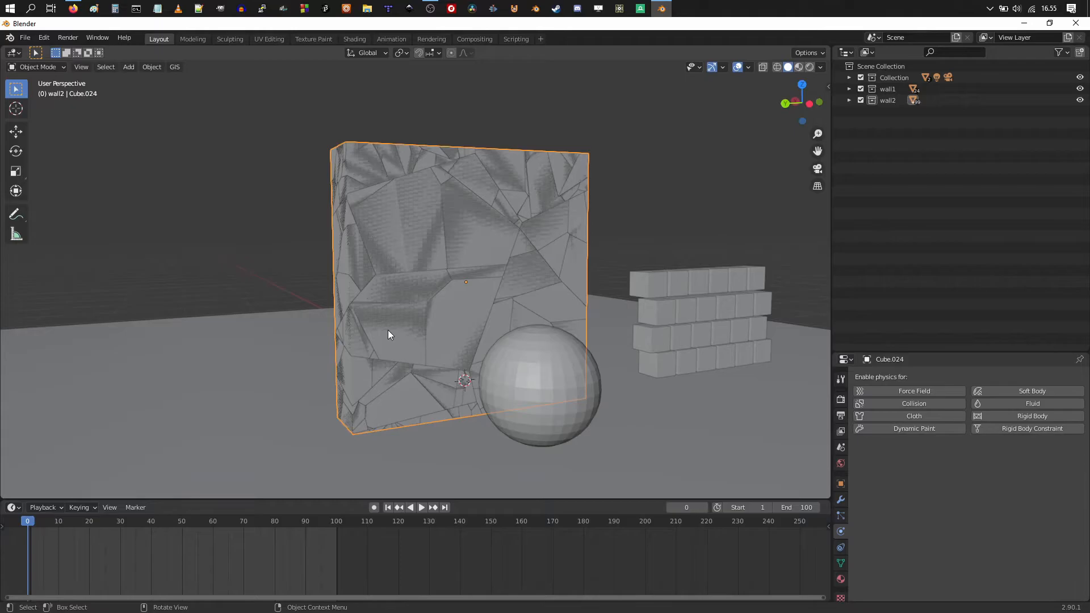
{"action": "left_click", "coordinate": [849, 100]}
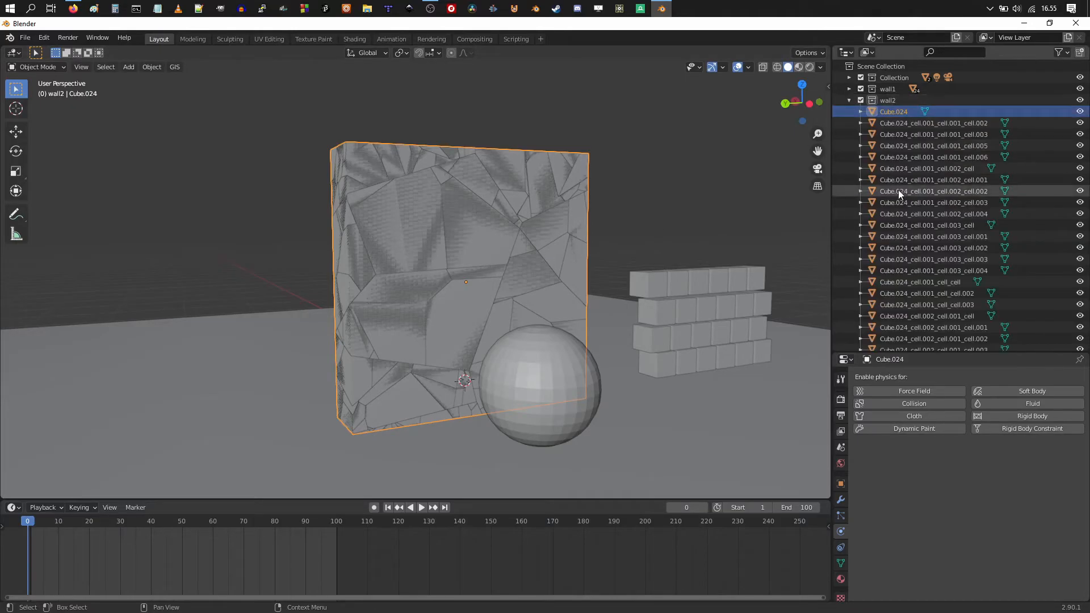
{"action": "left_click", "coordinate": [897, 123]}
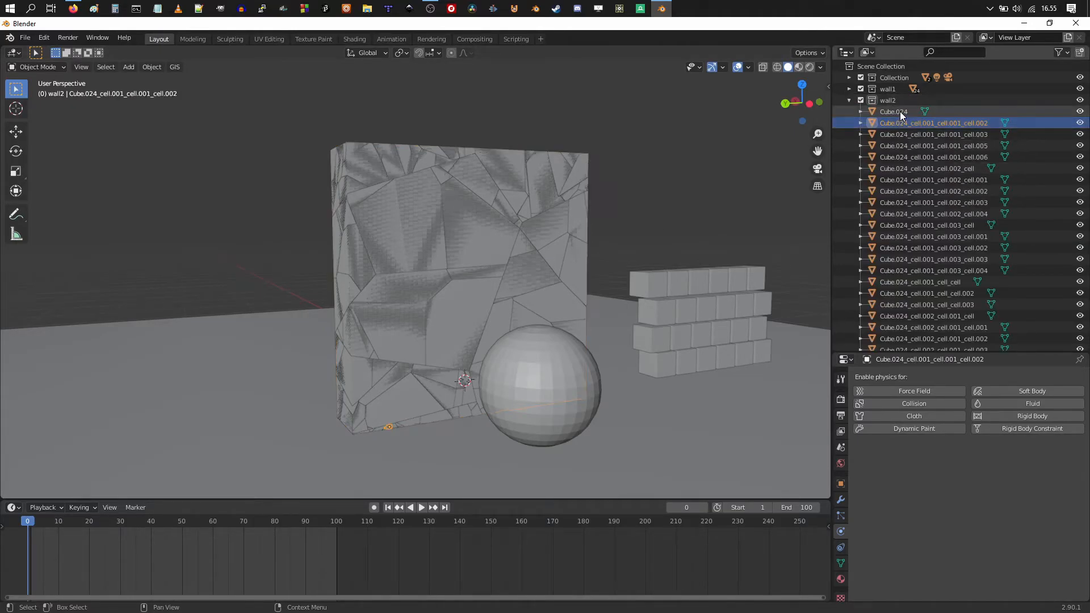
{"action": "left_click", "coordinate": [901, 112]}
{"action": "left_click", "coordinate": [891, 123]}
{"action": "left_click", "coordinate": [895, 111]}
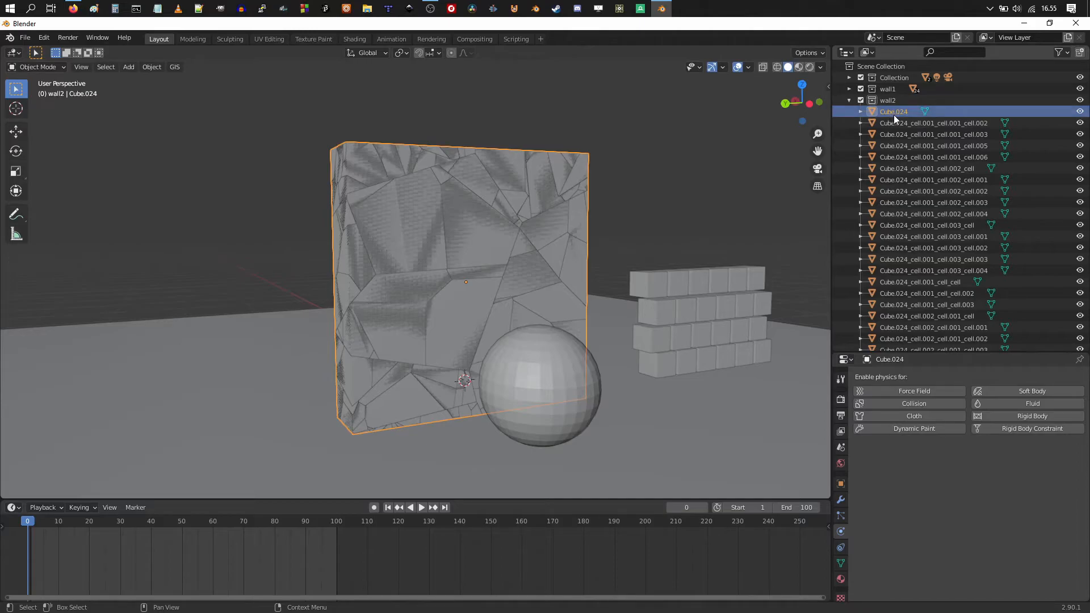
{"action": "key", "text": "x"}
Select one fracture piece at the slab's upper front edge and add active rigid body physics to it
{"action": "left_click", "coordinate": [544, 210]}
{"action": "middle_click_drag", "start_coordinate": [540, 212], "coordinate": [468, 261]}
{"action": "left_click", "coordinate": [491, 200]}
{"action": "scroll", "coordinate": [447, 287], "scroll_direction": "down", "scroll_amount": 5}
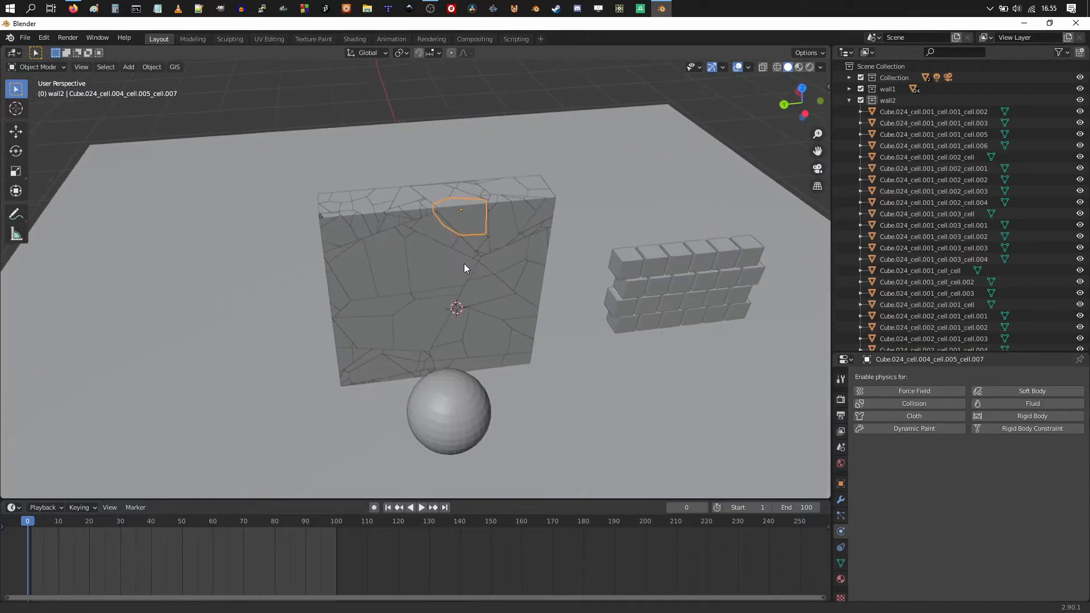
{"action": "scroll", "coordinate": [468, 261], "scroll_direction": "up", "scroll_amount": 2}
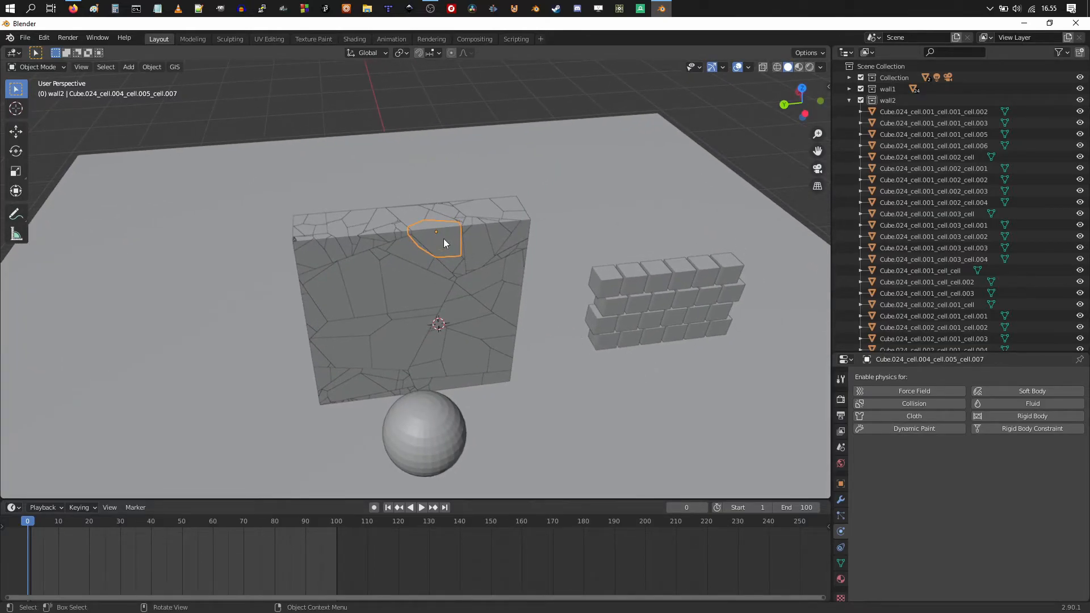
{"action": "left_click", "coordinate": [993, 413]}
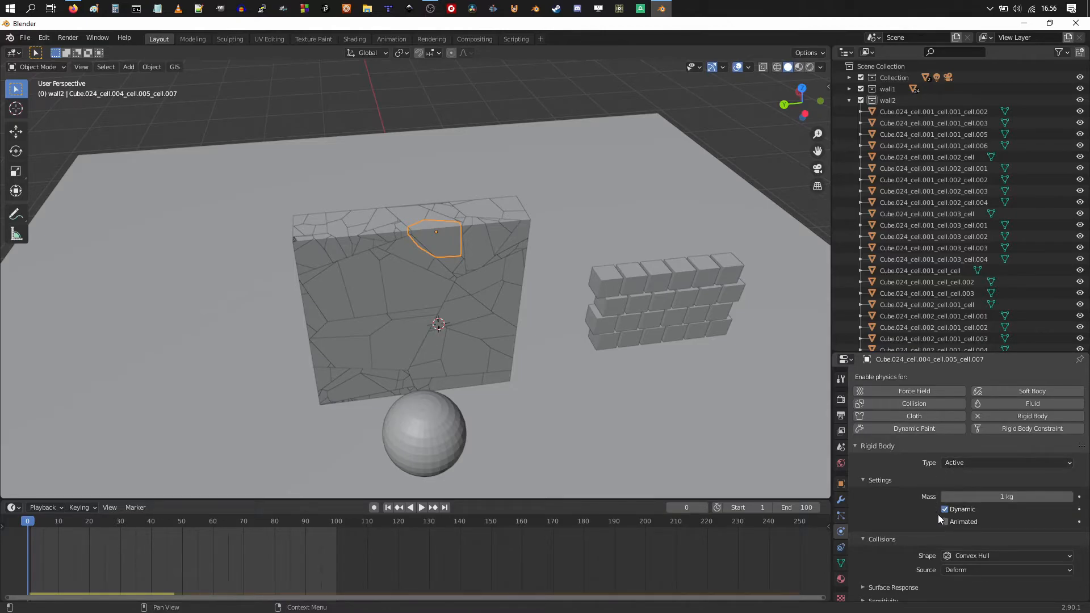
{"action": "scroll", "coordinate": [943, 527], "scroll_direction": "down", "scroll_amount": 2}
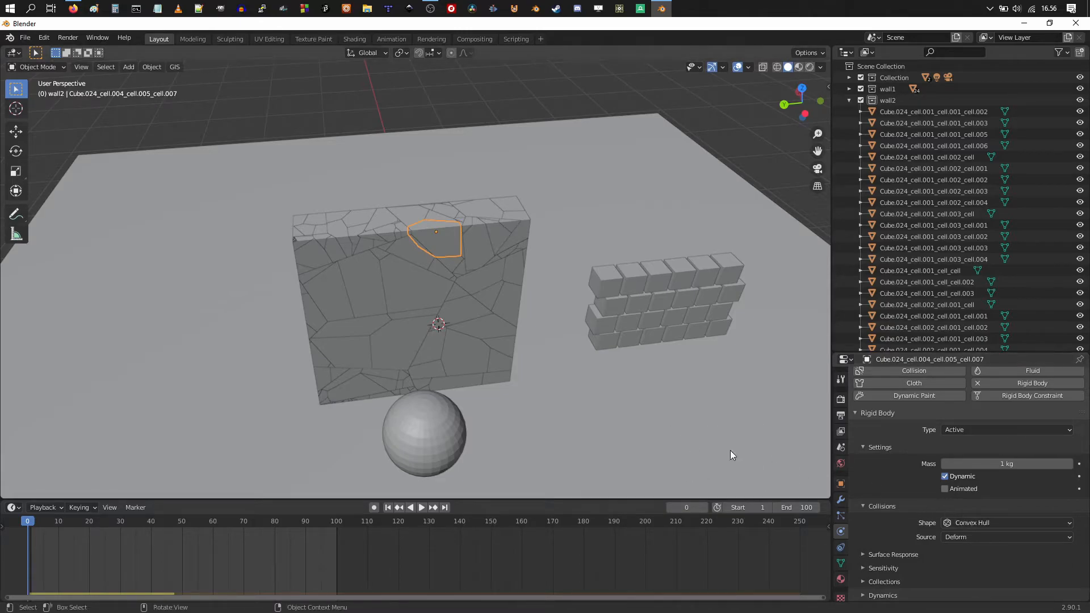
Select all objects in the wall2 collection and copy the rigid body settings from the active piece to them
{"action": "middle_click_drag", "start_coordinate": [612, 373], "coordinate": [624, 388], "text": "shift"}
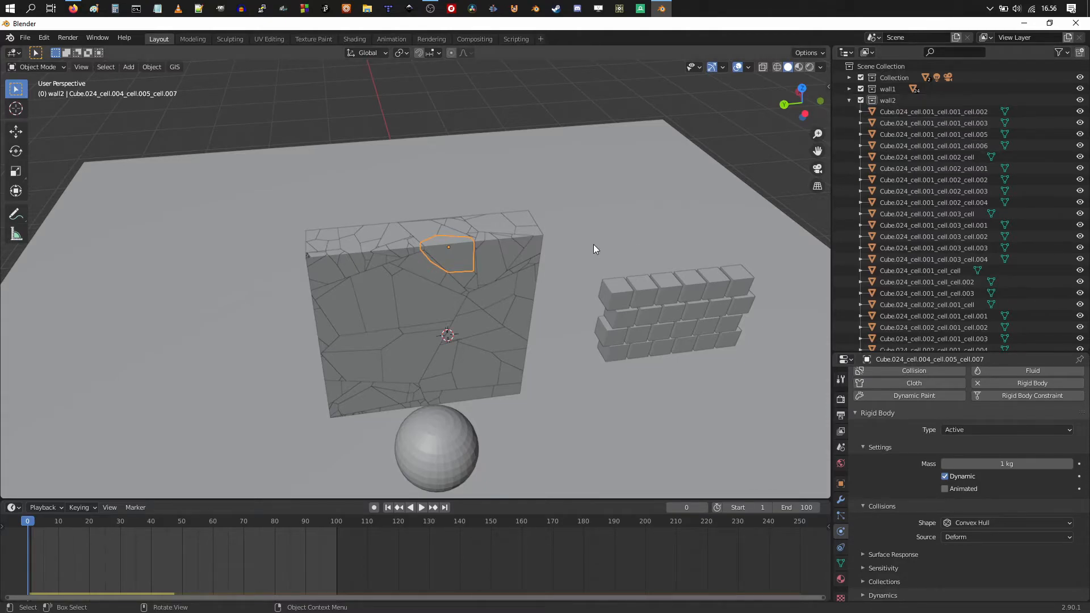
{"action": "right_click", "coordinate": [890, 100]}
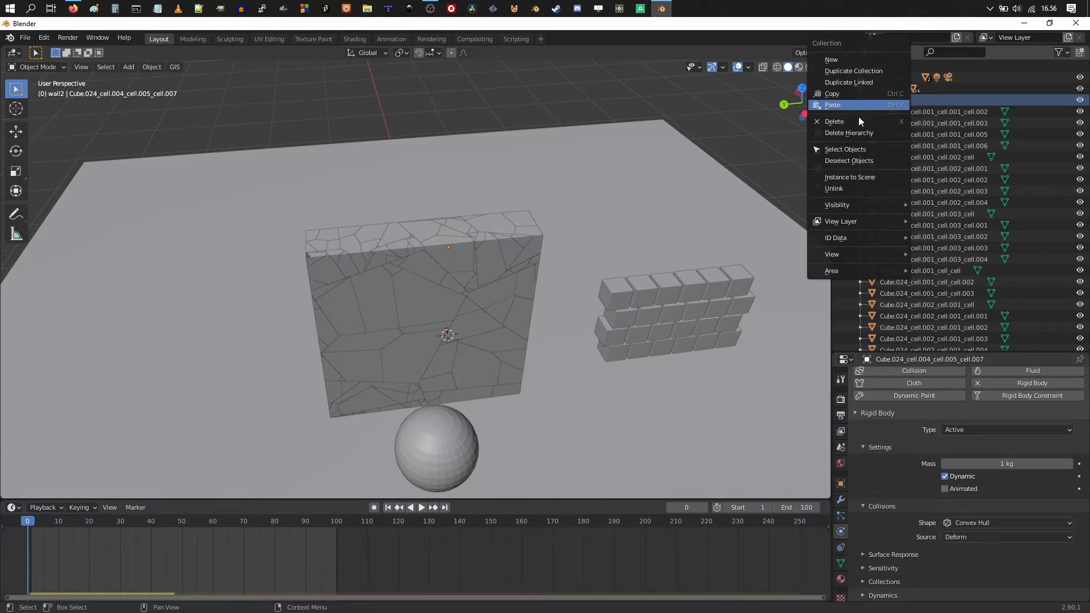
{"action": "left_click", "coordinate": [853, 149]}
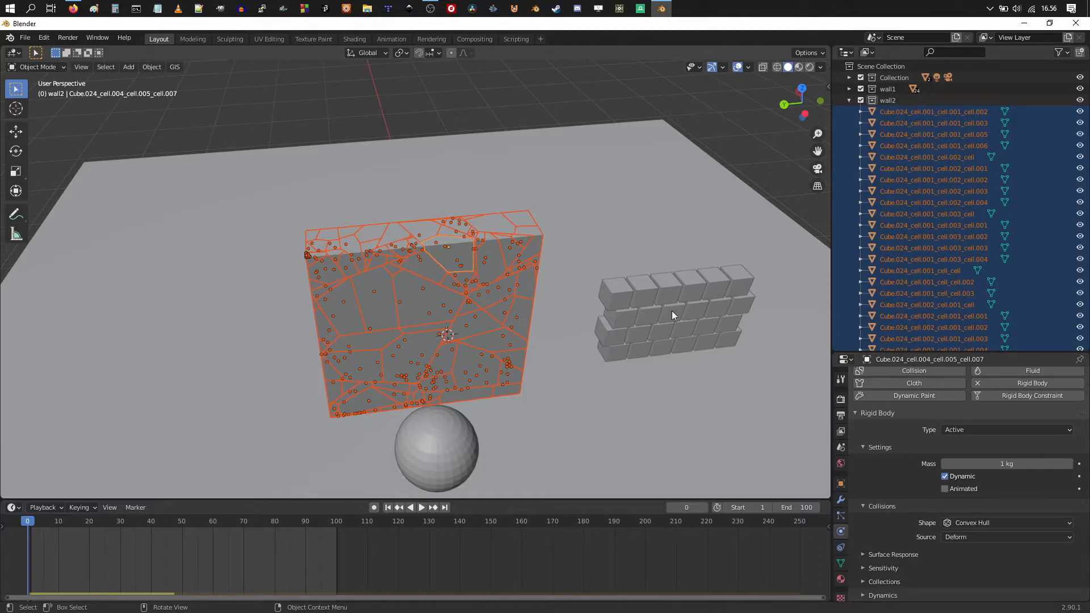
{"action": "scroll", "coordinate": [467, 271], "scroll_direction": "up", "scroll_amount": 5}
{"action": "scroll", "coordinate": [523, 256], "scroll_direction": "down", "scroll_amount": 5}
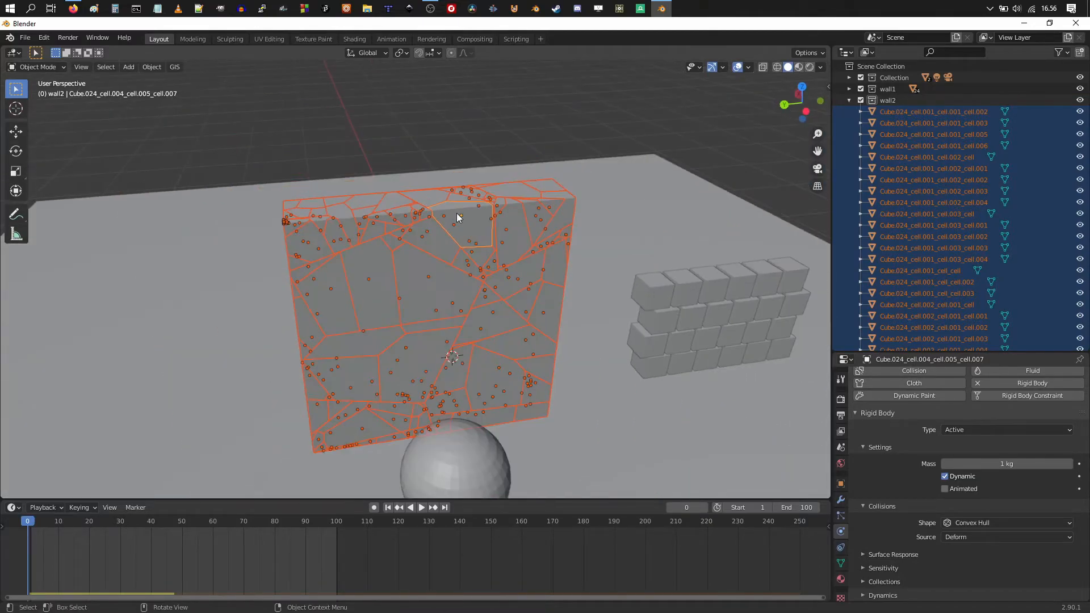
{"action": "scroll", "coordinate": [458, 214], "scroll_direction": "up", "scroll_amount": 2}
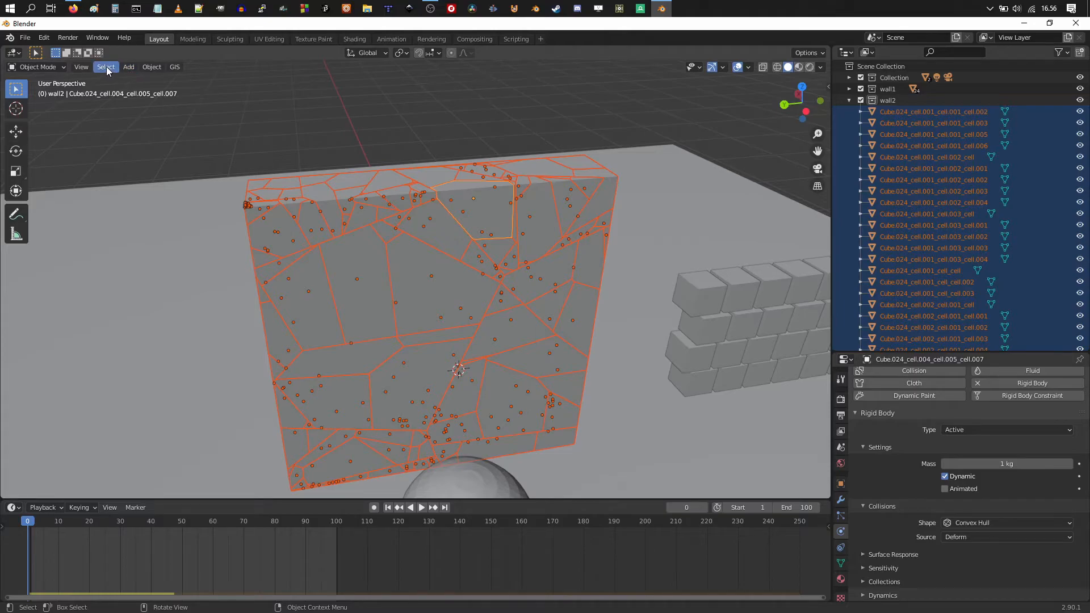
{"action": "left_click", "coordinate": [149, 67]}
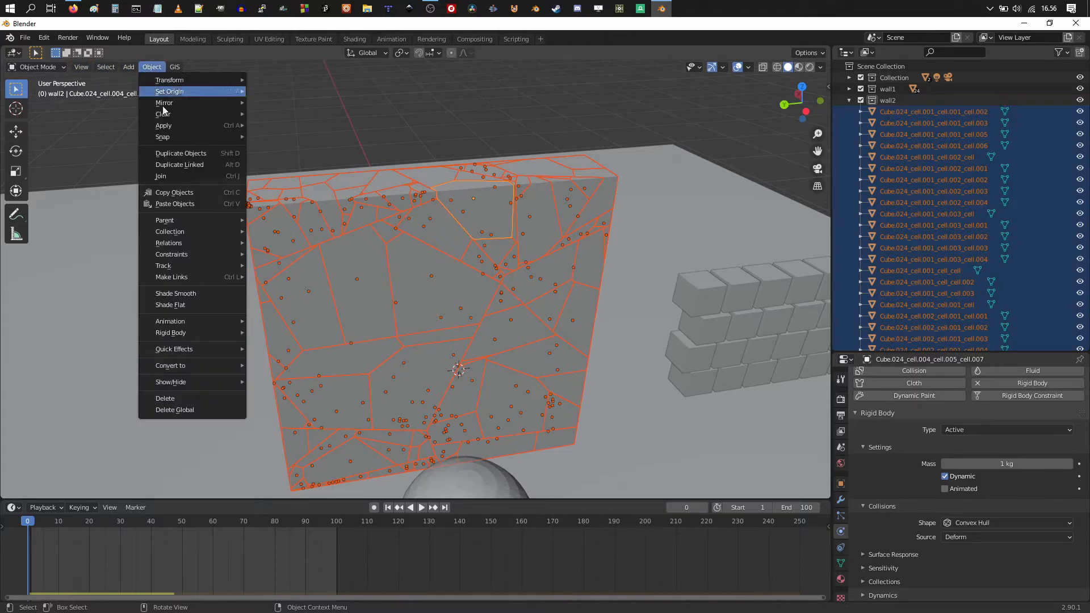
{"action": "mouse_move", "coordinate": [204, 335]}
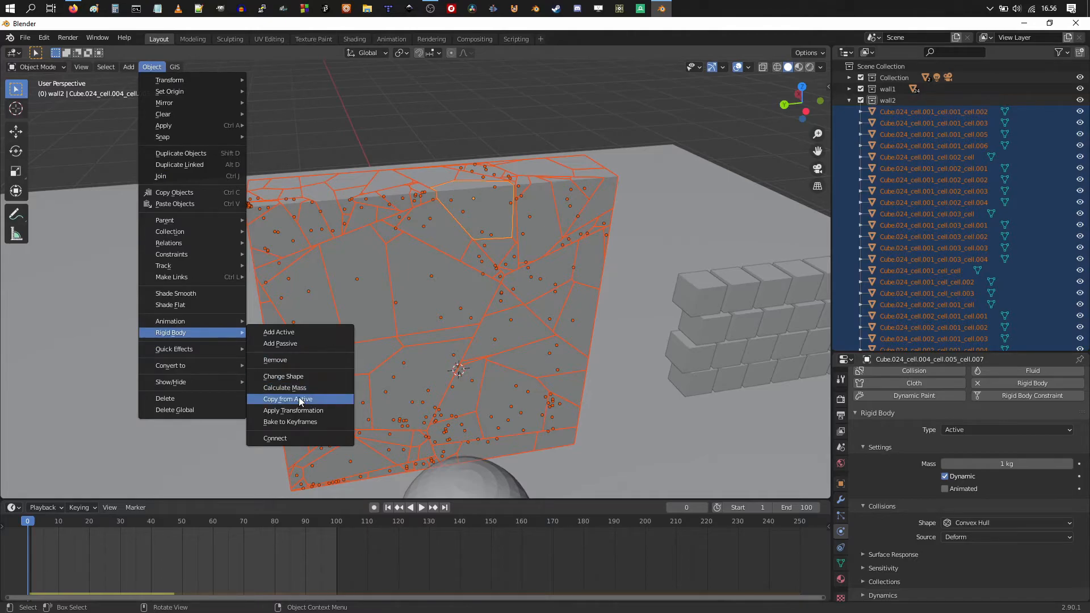
{"action": "left_click", "coordinate": [332, 398]}
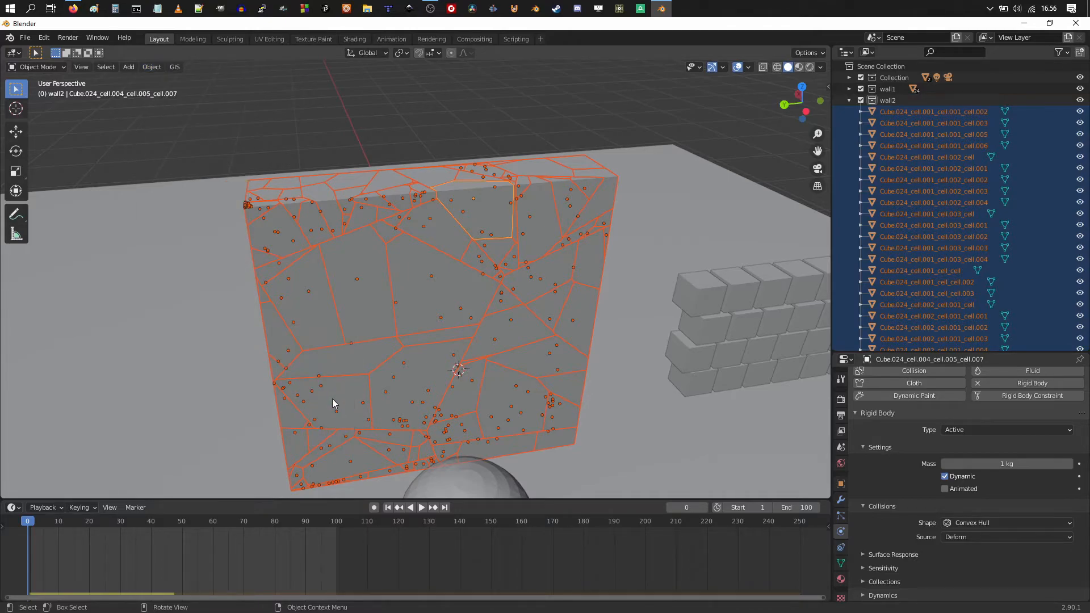
Check the rigid body settings on several individual fracture pieces across the slab
{"action": "scroll", "coordinate": [437, 346], "scroll_direction": "down", "scroll_amount": 3}
{"action": "left_click", "coordinate": [411, 299]}
{"action": "left_click", "coordinate": [364, 294]}
{"action": "left_click", "coordinate": [353, 346]}
{"action": "left_click", "coordinate": [425, 341]}
{"action": "left_click", "coordinate": [503, 359]}
{"action": "left_click", "coordinate": [515, 302]}
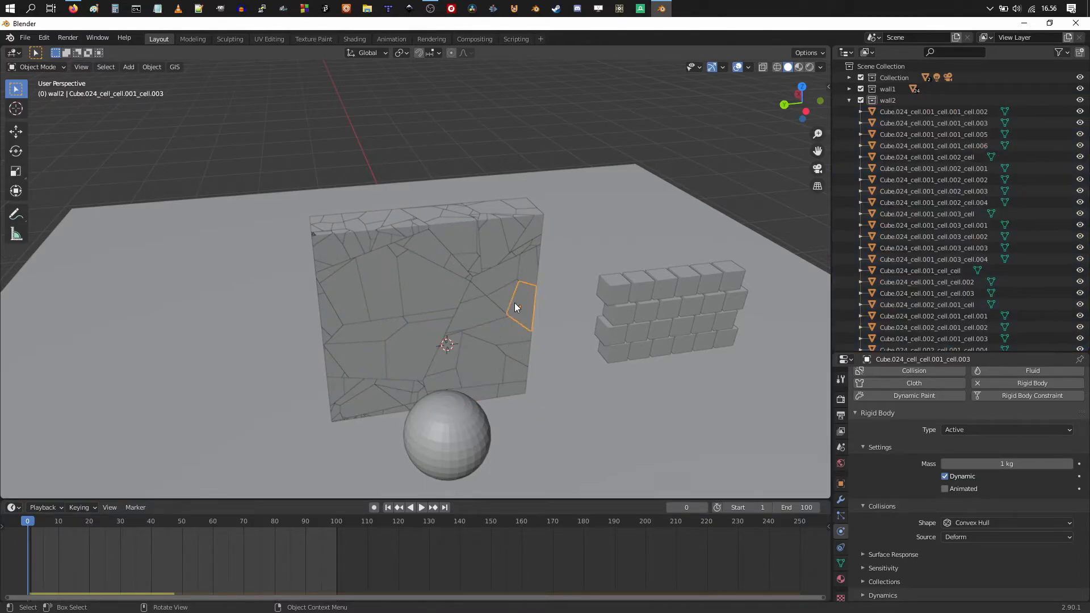
{"action": "left_click", "coordinate": [435, 288]}
{"action": "middle_click_drag", "start_coordinate": [435, 288], "coordinate": [451, 292]}
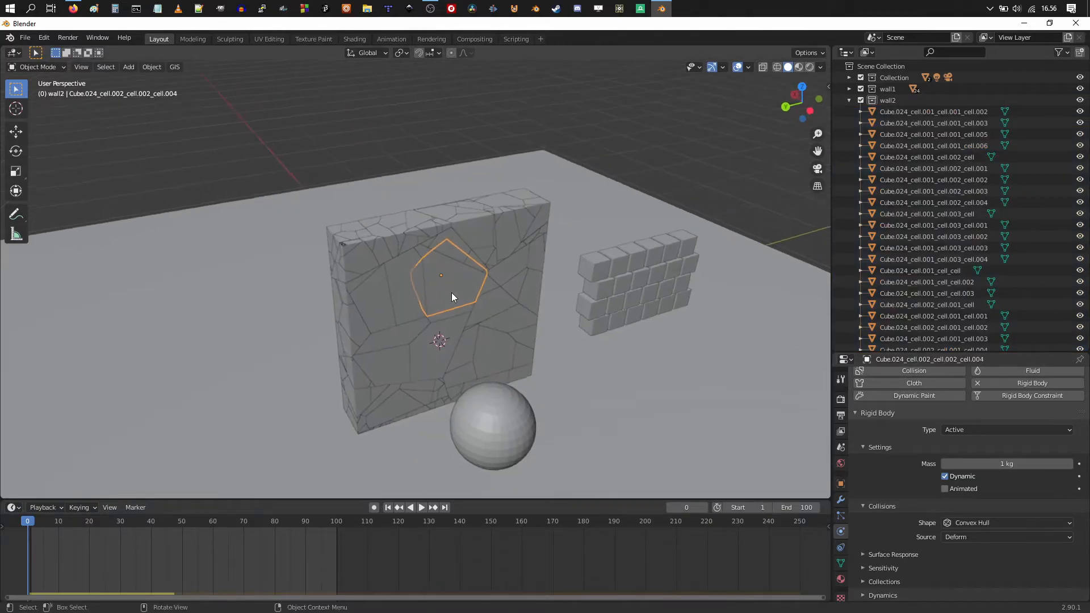
Play the simulation of the sphere hitting the fractured slab
{"action": "key", "text": "space"}
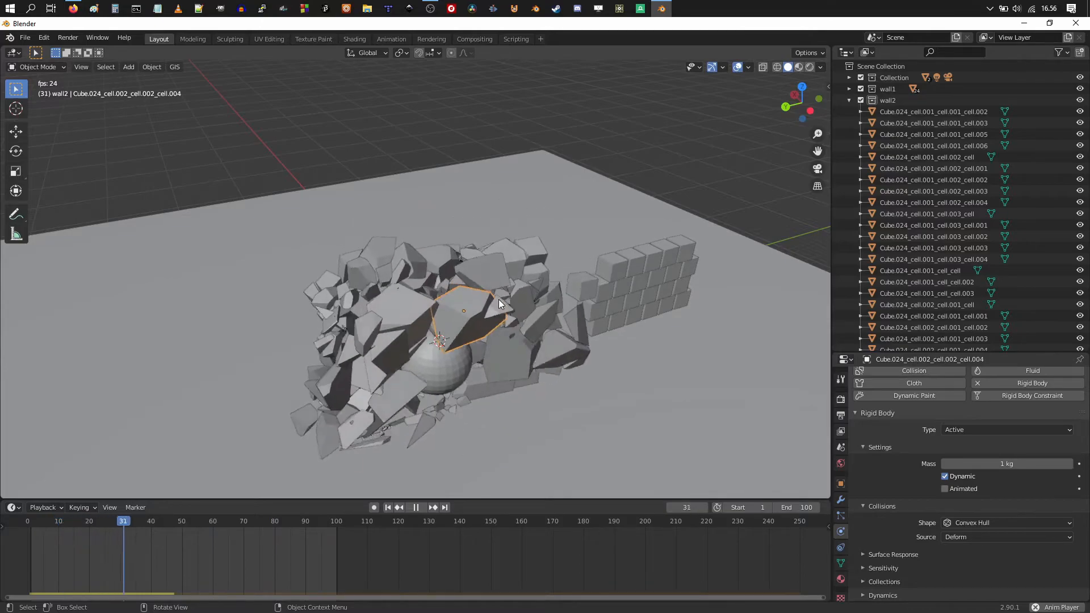
{"action": "middle_click_drag", "start_coordinate": [488, 294], "coordinate": [471, 294]}
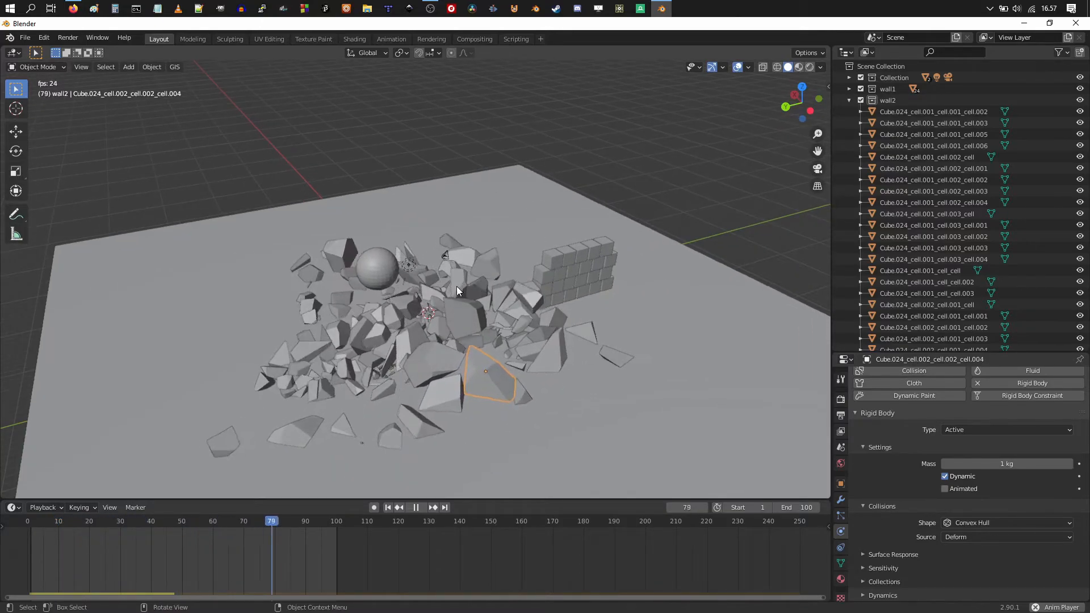
Replay the sphere impact, rewind to frame 0 and examine the slab's contact with the ground from a low angle
{"action": "key", "text": "space"}
{"action": "key", "text": "space"}
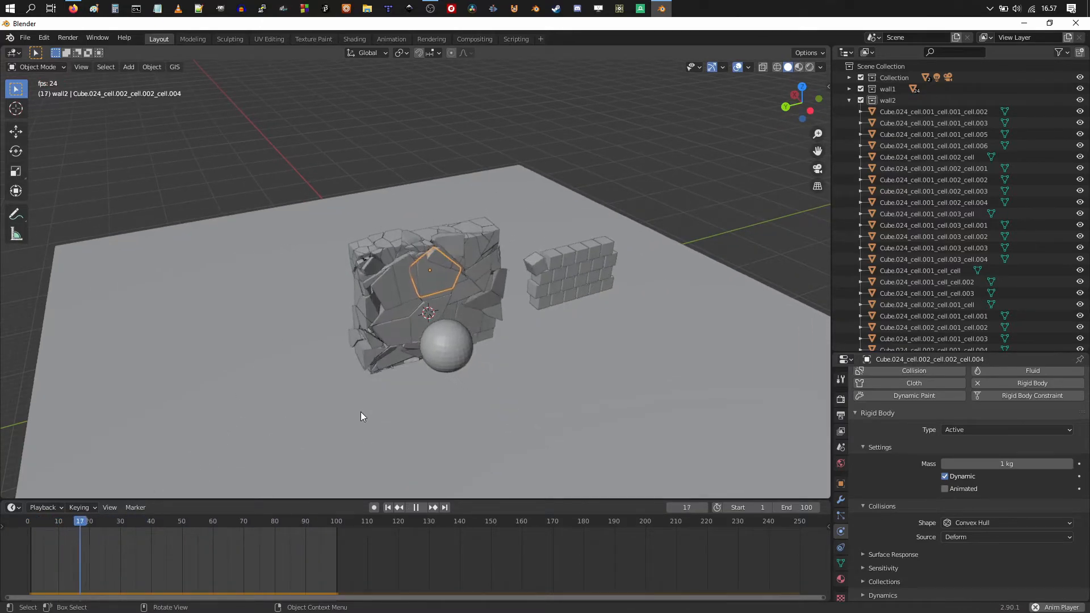
{"action": "key", "text": "space"}
{"action": "middle_click_drag", "start_coordinate": [376, 355], "coordinate": [451, 368]}
{"action": "scroll", "coordinate": [416, 353], "scroll_direction": "up", "scroll_amount": 3}
{"action": "left_click_drag", "start_coordinate": [114, 543], "coordinate": [2, 520]}
{"action": "middle_click_drag", "start_coordinate": [391, 399], "coordinate": [507, 358]}
{"action": "scroll", "coordinate": [410, 372], "scroll_direction": "up", "scroll_amount": 4}
{"action": "scroll", "coordinate": [464, 386], "scroll_direction": "down", "scroll_amount": 7}
{"action": "scroll", "coordinate": [401, 370], "scroll_direction": "up", "scroll_amount": 5}
{"action": "scroll", "coordinate": [455, 367], "scroll_direction": "down", "scroll_amount": 4}
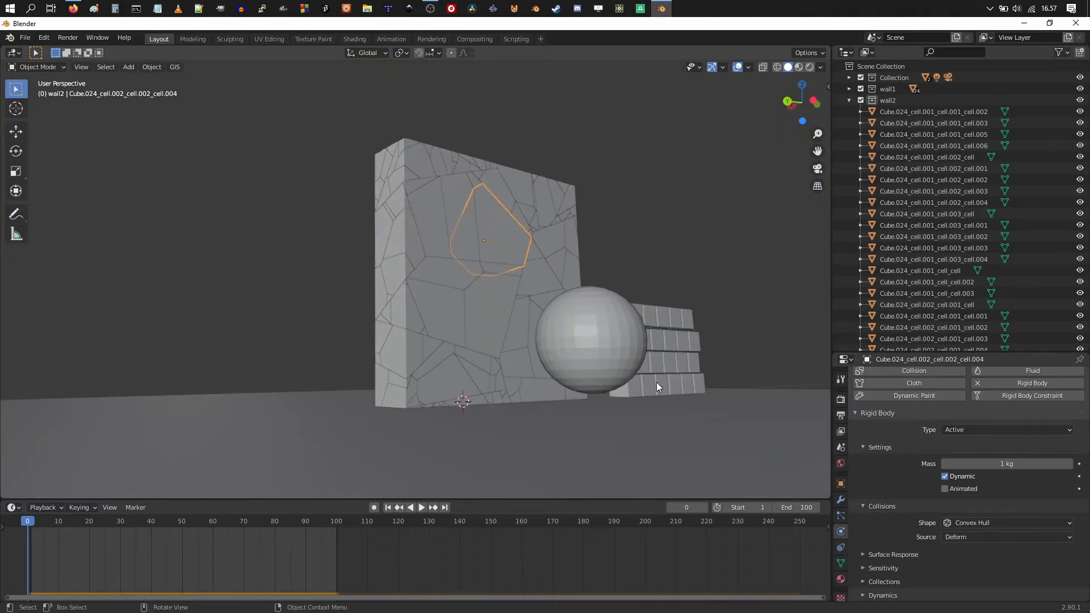
Select all objects in the wall2 collection and move them slightly downward along the Z axis
{"action": "right_click", "coordinate": [892, 100]}
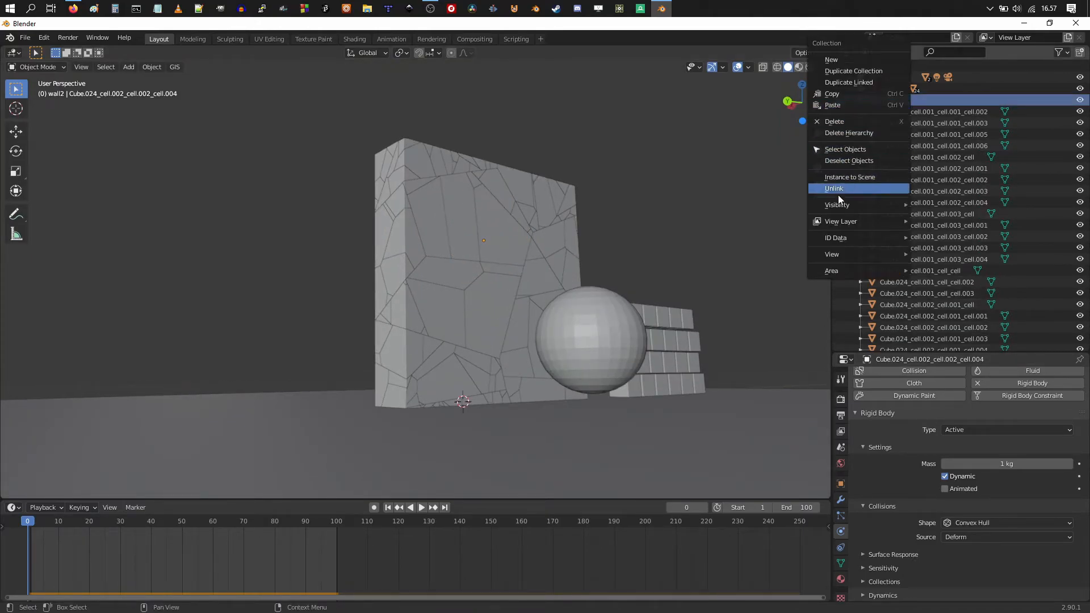
{"action": "left_click", "coordinate": [846, 147]}
{"action": "scroll", "coordinate": [601, 281], "scroll_direction": "up", "scroll_amount": 3}
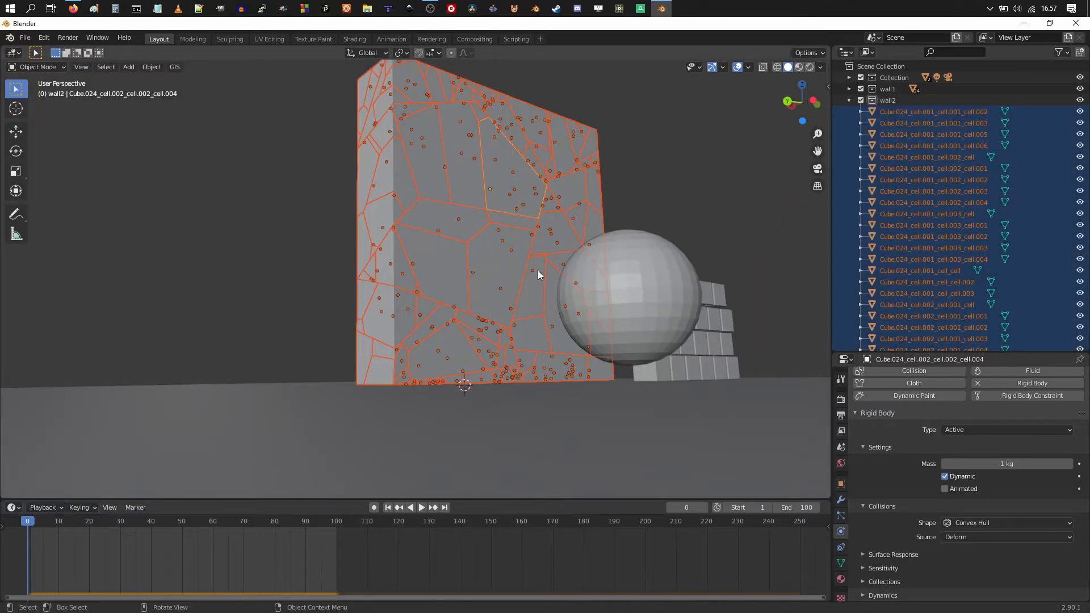
{"action": "key", "text": "g"}
{"action": "key", "text": "z"}
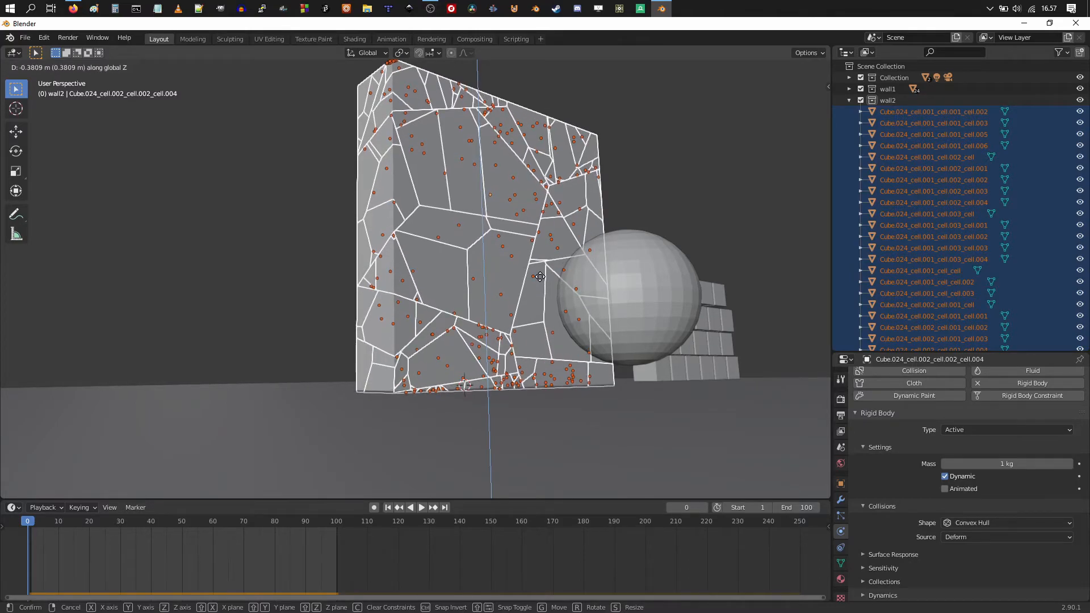
{"action": "left_click", "coordinate": [541, 276]}
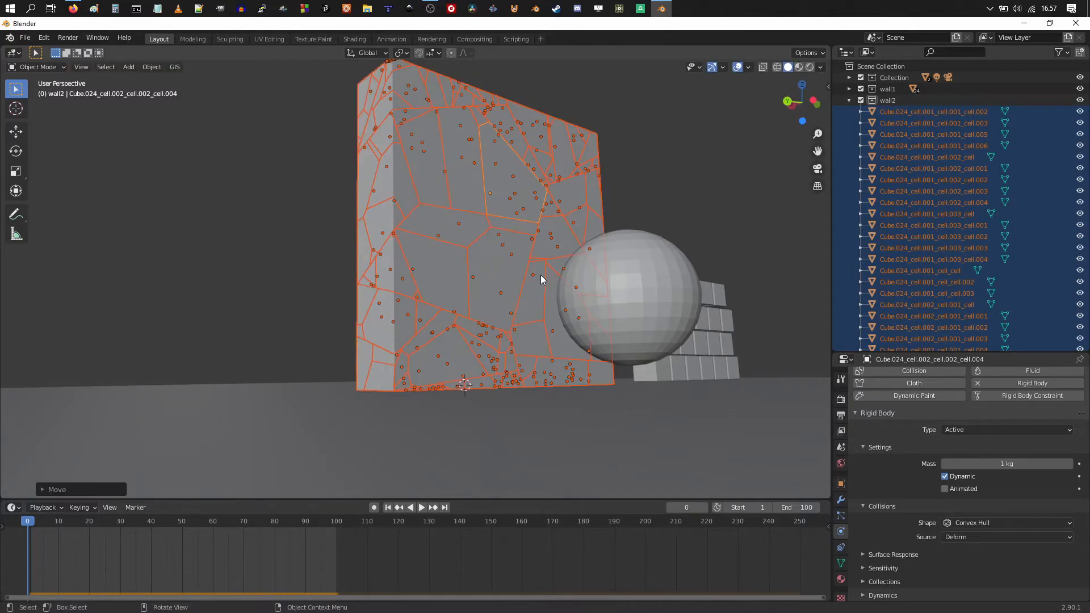
Play the simulation with the lowered slab, then stop it and return to the start frame
{"action": "key", "text": "space"}
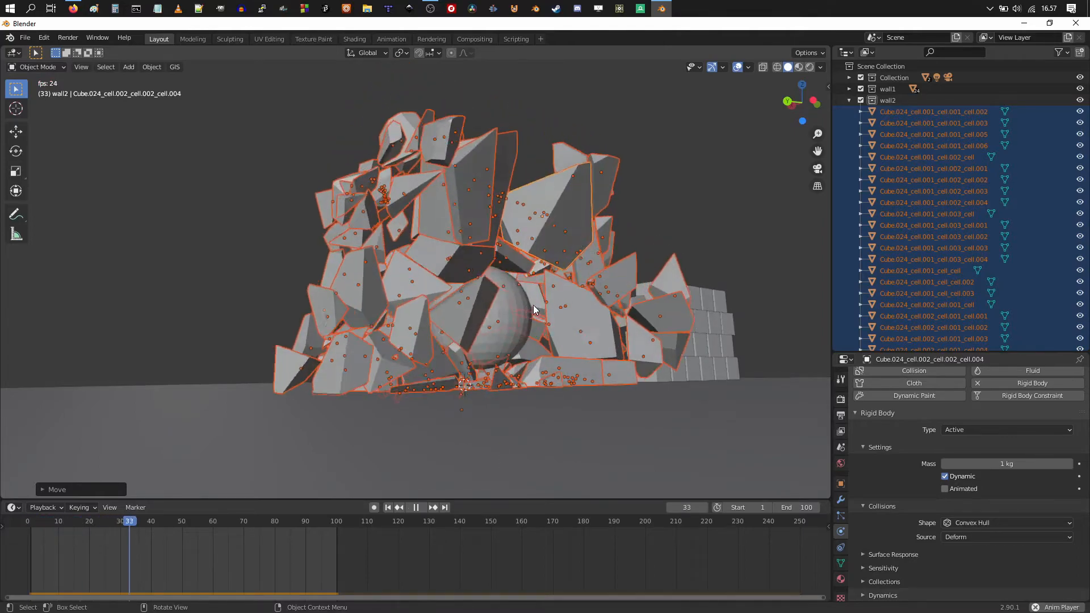
{"action": "key", "text": "shift+Left"}
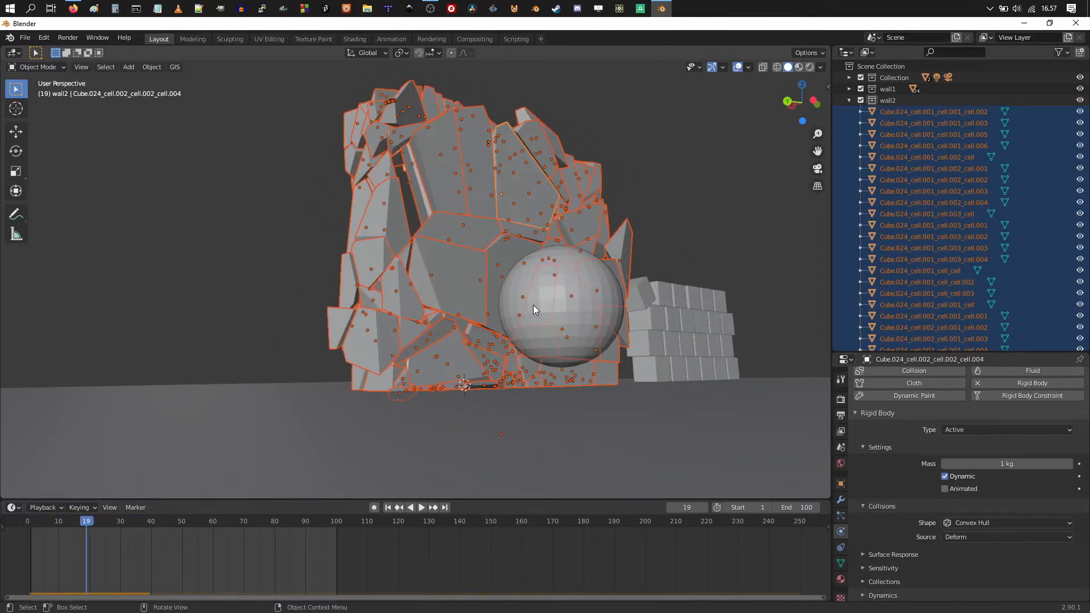
{"action": "key", "text": "Escape"}
Select the fracture piece at the middle of the slab's upper front edge and step frame by frame through the sphere's approach
{"action": "middle_click_drag", "start_coordinate": [535, 309], "coordinate": [503, 253]}
{"action": "left_click", "coordinate": [498, 261]}
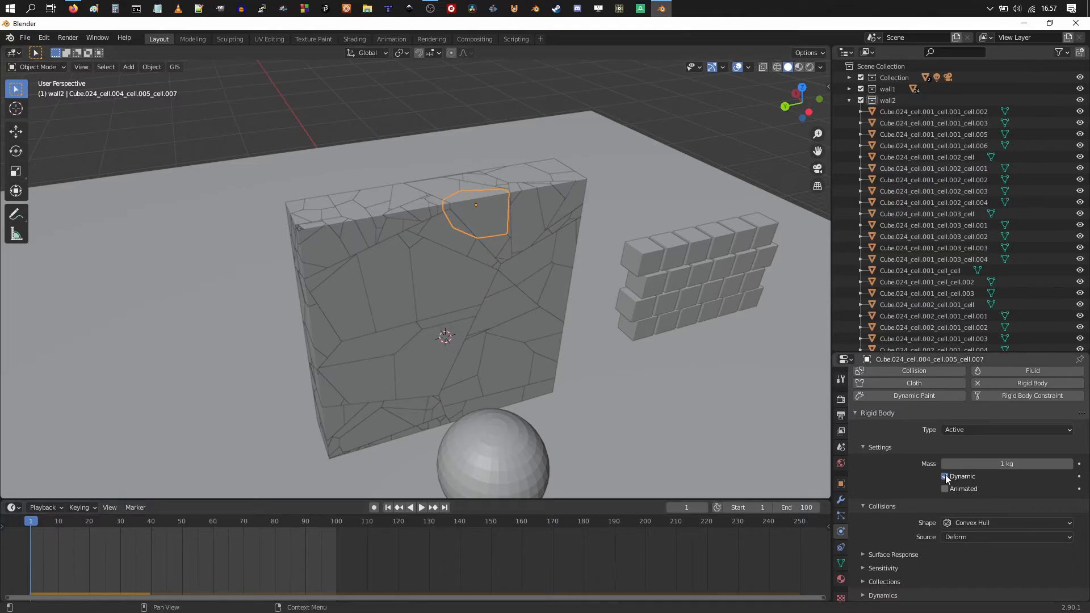
{"action": "middle_click_drag", "start_coordinate": [471, 402], "coordinate": [527, 331]}
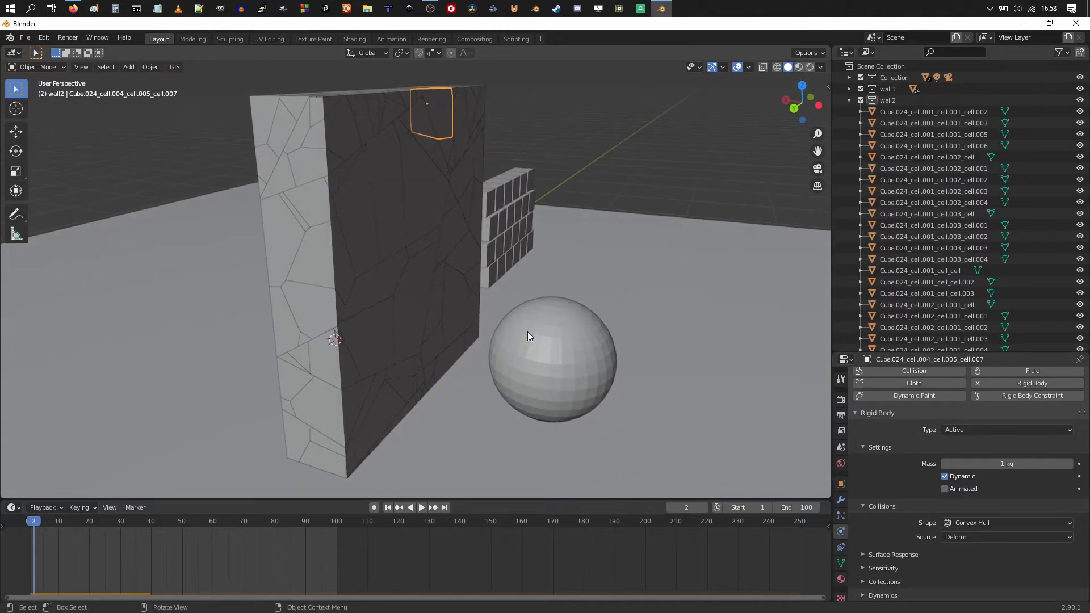
{"action": "key", "text": "Right"}
{"action": "key", "text": "Right"}
{"action": "key", "text": "Right"}
{"action": "key", "text": "Right"}
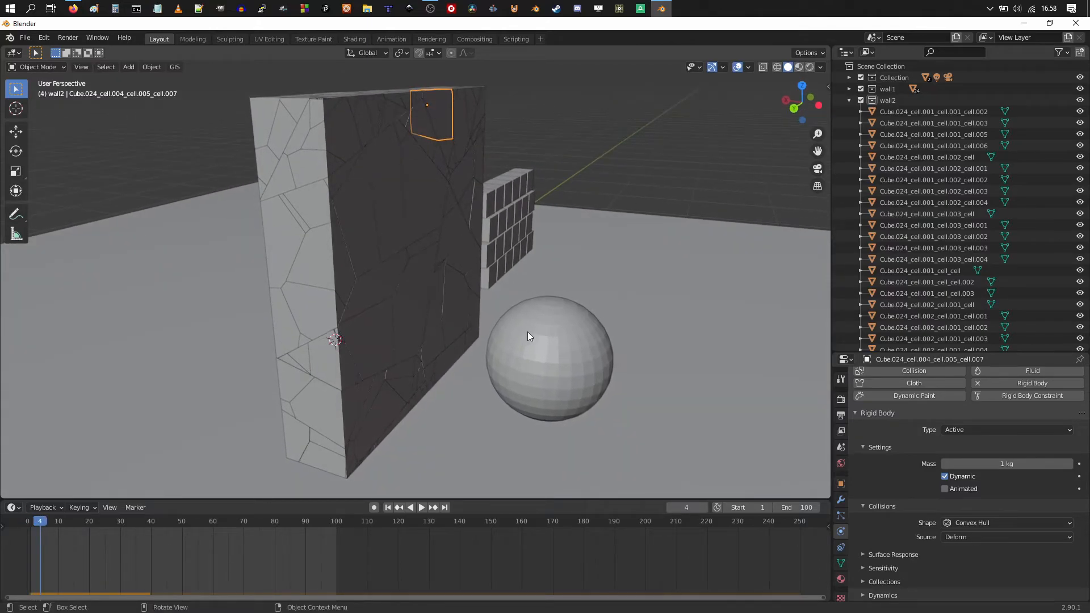
{"action": "key", "text": "Left"}
{"action": "key", "text": "Left"}
{"action": "key", "text": "Left"}
{"action": "key", "text": "Left"}
{"action": "key", "text": "Left"}
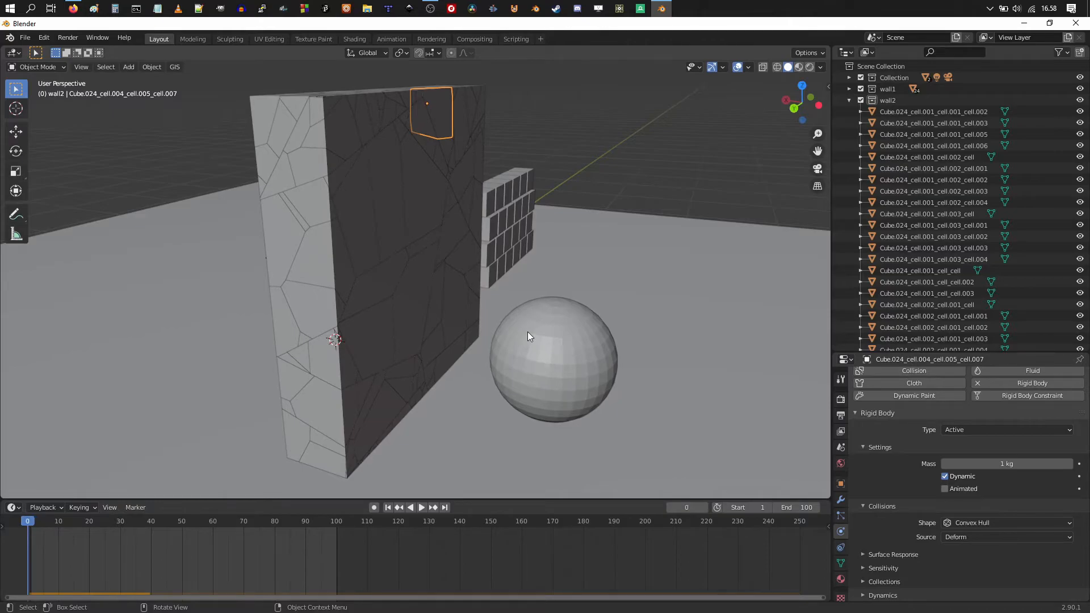
{"action": "key", "text": "Right"}
{"action": "key", "text": "Right"}
{"action": "key", "text": "Right"}
{"action": "key", "text": "Right"}
{"action": "key", "text": "Right"}
{"action": "key", "text": "Right"}
{"action": "key", "text": "Right"}
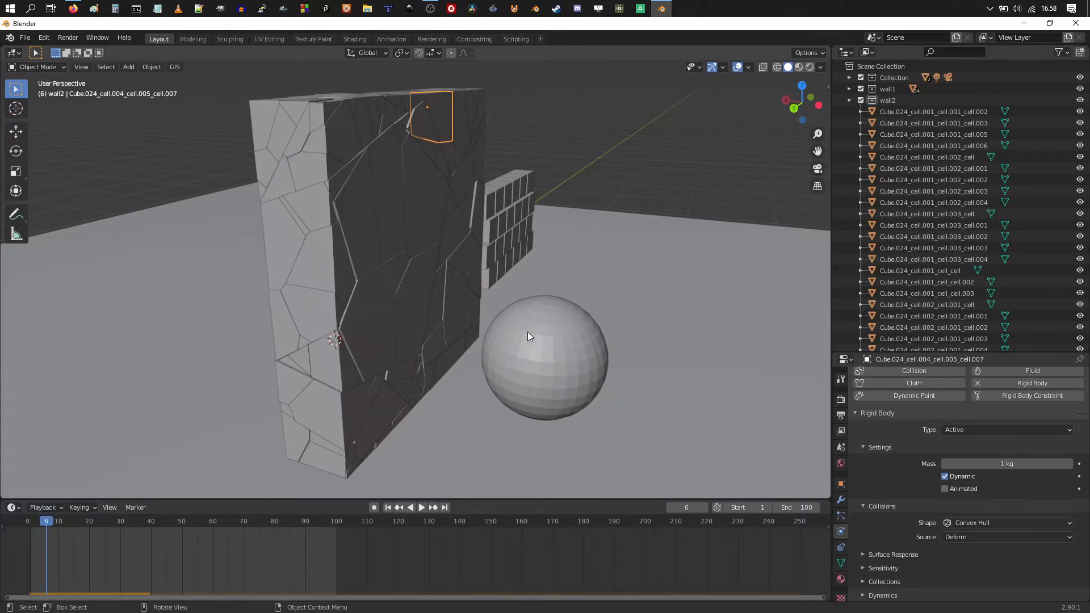
{"action": "key", "text": "Right"}
{"action": "key", "text": "Right"}
{"action": "key", "text": "Right"}
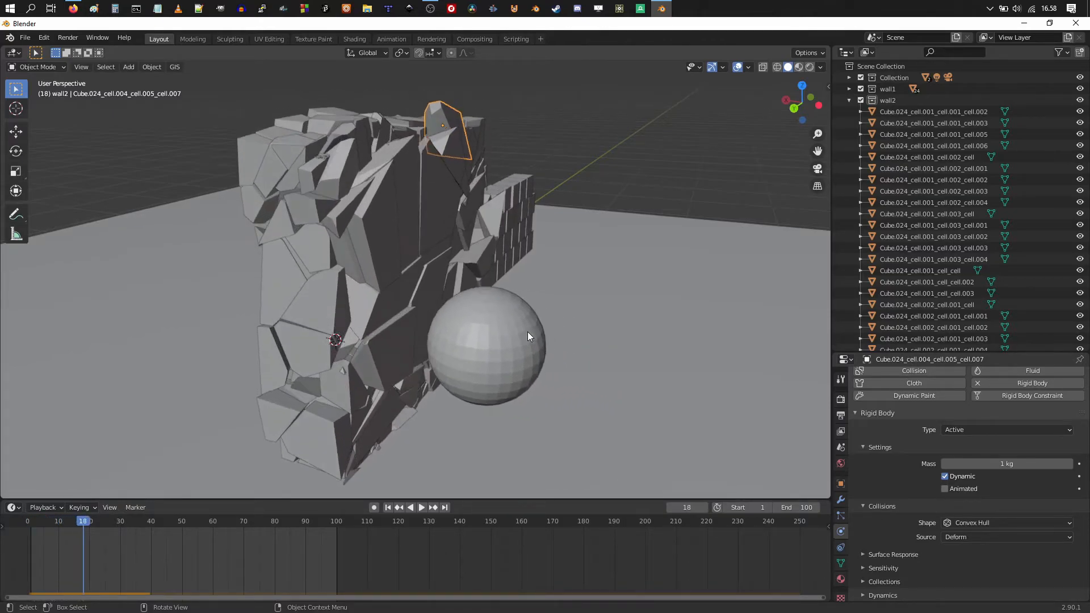
{"action": "key", "text": "Left"}
{"action": "key", "text": "Left"}
{"action": "key", "text": "Left"}
{"action": "key", "text": "Left"}
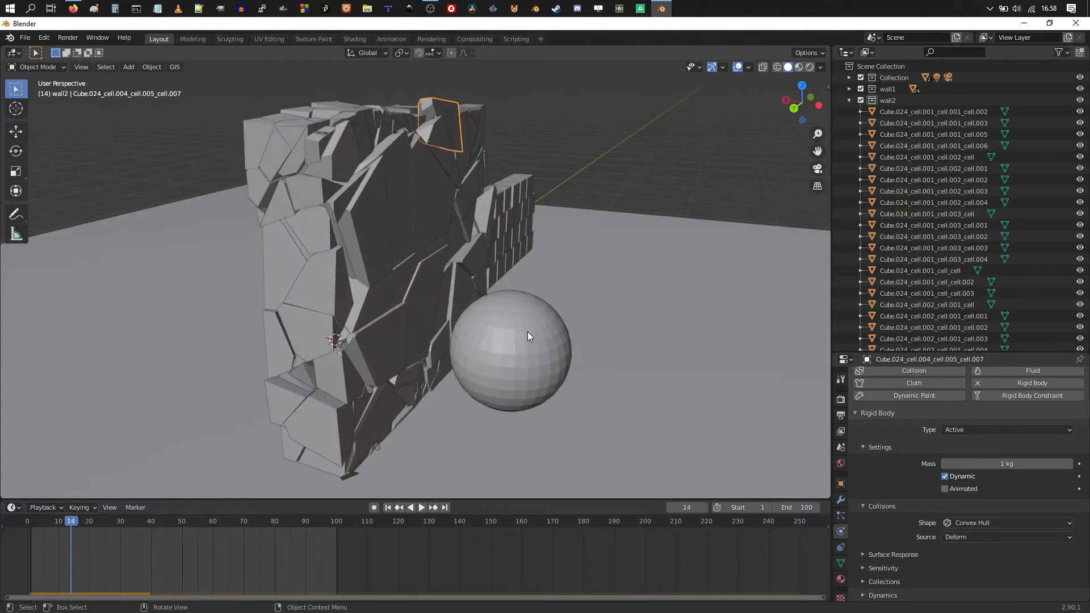
Step to frame 20 and examine the moment of contact between sphere and slab in the front orthographic view
{"action": "middle_click_drag", "start_coordinate": [516, 352], "coordinate": [553, 308]}
{"action": "scroll", "coordinate": [543, 325], "scroll_direction": "up", "scroll_amount": 3}
{"action": "key", "text": "Right"}
{"action": "key", "text": "Right"}
{"action": "key", "text": "Right"}
{"action": "key", "text": "Right"}
{"action": "key", "text": "Right"}
{"action": "key", "text": "Right"}
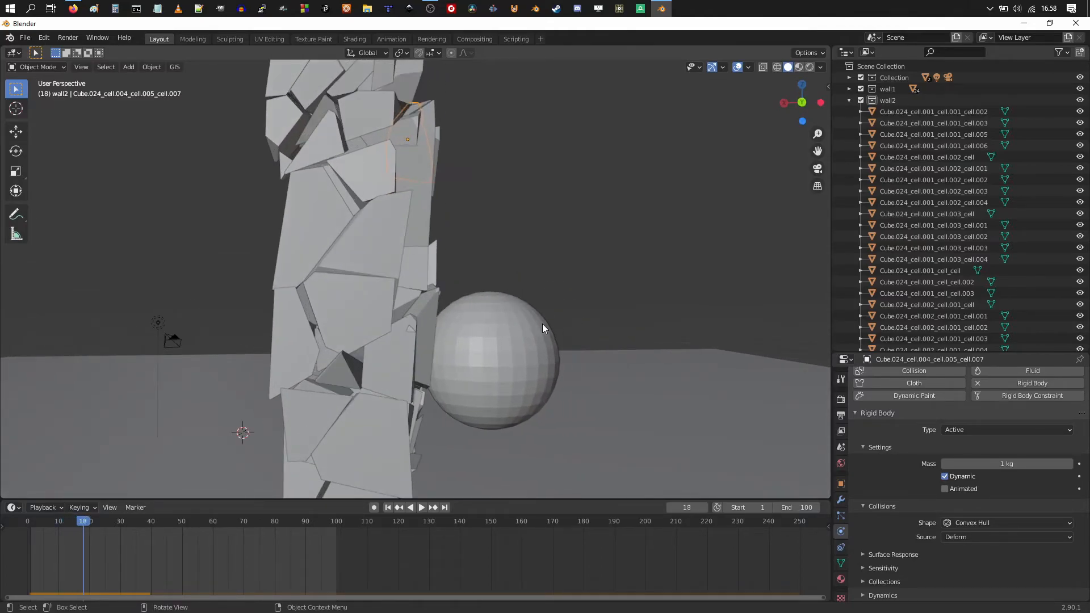
{"action": "mouse_move", "coordinate": [543, 325]}
{"action": "middle_mouse_down", "text": "shift"}
{"action": "mouse_move", "coordinate": [557, 295]}
{"action": "mouse_move", "coordinate": [561, 325]}
{"action": "middle_mouse_up", "text": "shift"}
{"action": "scroll", "coordinate": [557, 295], "scroll_direction": "down", "scroll_amount": 1}
{"action": "key", "text": "Right"}
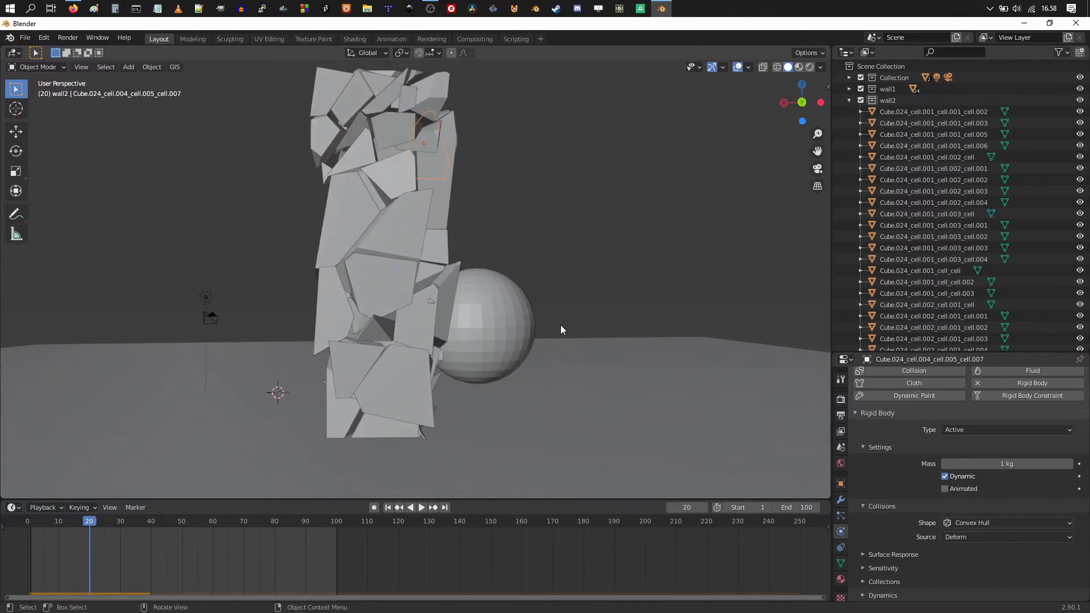
{"action": "key", "text": "Left"}
{"action": "mouse_move", "coordinate": [561, 325]}
{"action": "middle_mouse_down"}
{"action": "mouse_move", "coordinate": [513, 335]}
{"action": "mouse_move", "coordinate": [552, 378]}
{"action": "mouse_move", "coordinate": [574, 367]}
{"action": "mouse_move", "coordinate": [553, 315]}
{"action": "mouse_move", "coordinate": [560, 305]}
{"action": "middle_mouse_up"}
{"action": "key", "text": "Right"}
{"action": "key", "text": "KP_1"}
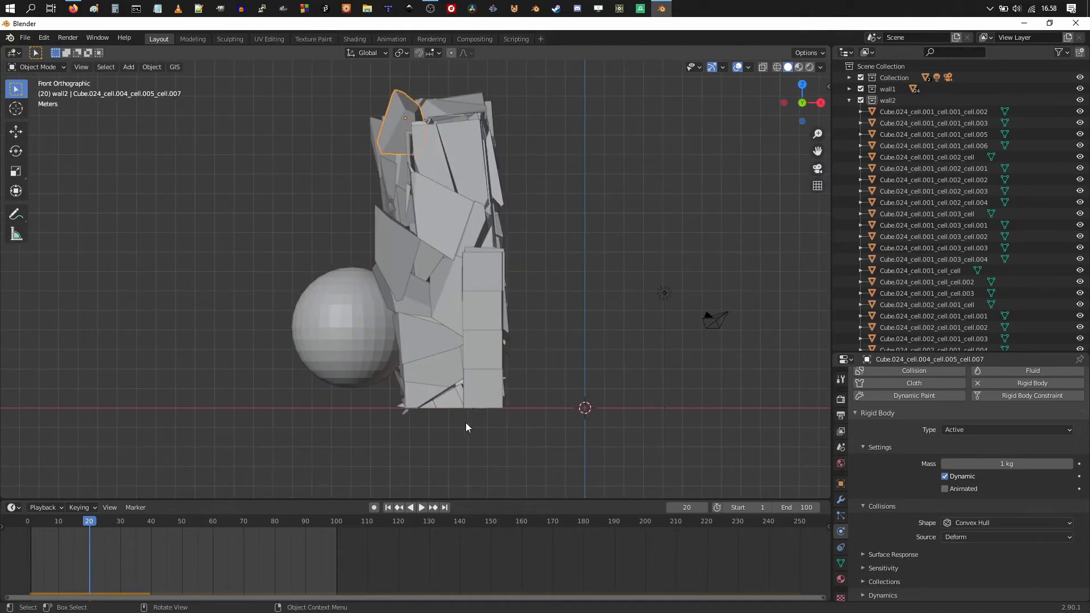
Rewind to frame 0 and draw a vertical annotation line along the slab face that the sphere hits
{"action": "left_click_drag", "start_coordinate": [85, 520], "coordinate": [20, 525]}
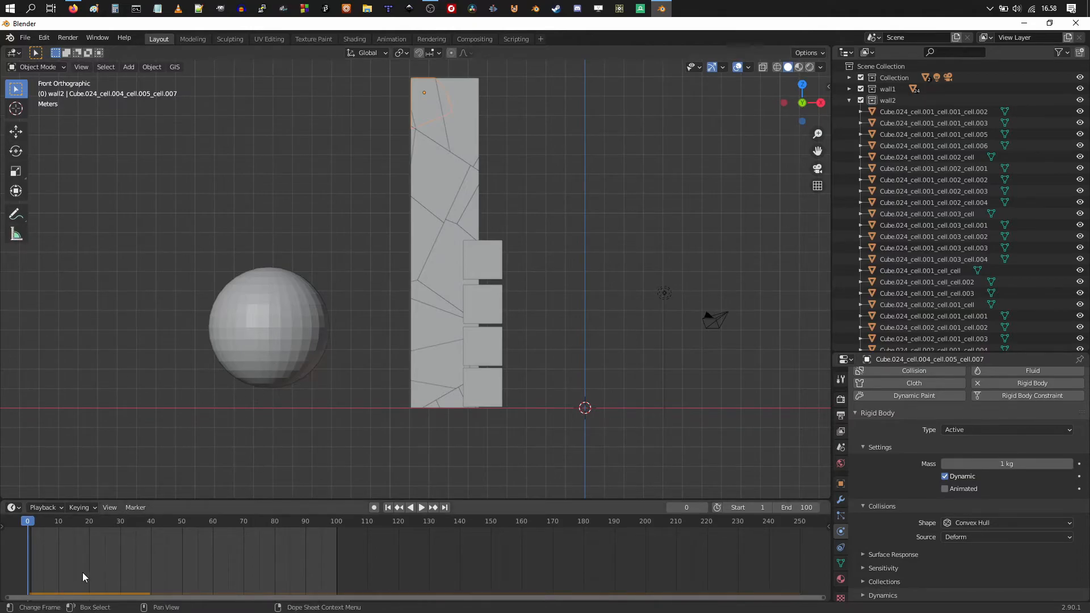
{"action": "left_click", "coordinate": [16, 216]}
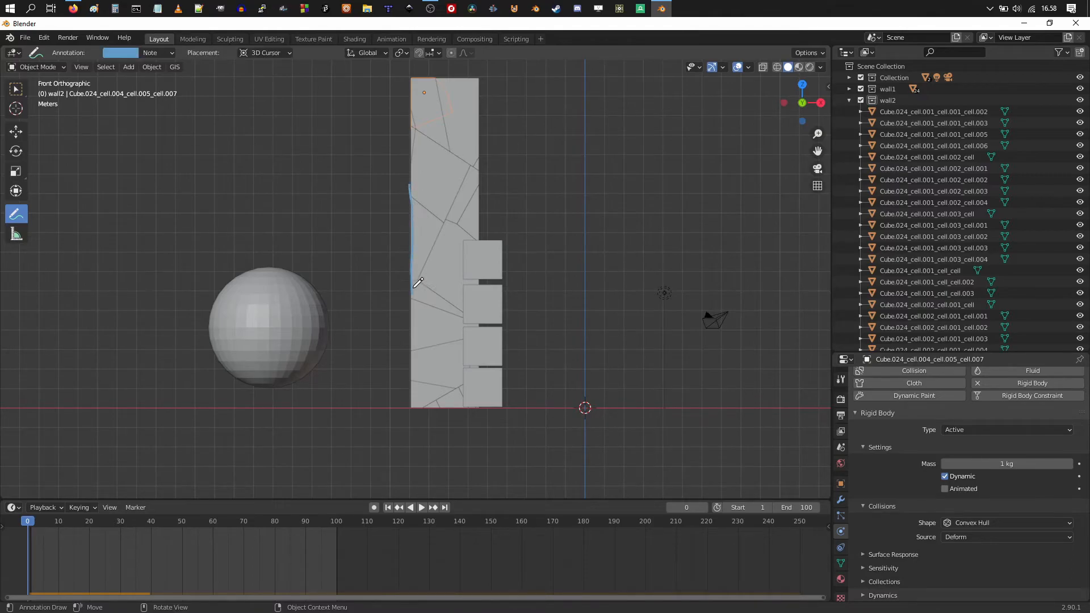
{"action": "left_click_drag", "start_coordinate": [414, 310], "coordinate": [414, 314]}
{"action": "mouse_move", "coordinate": [411, 371]}
{"action": "left_mouse_down"}
{"action": "mouse_move", "coordinate": [408, 344]}
{"action": "mouse_move", "coordinate": [409, 404]}
{"action": "left_mouse_up"}
{"action": "left_click_drag", "start_coordinate": [415, 192], "coordinate": [416, 190]}
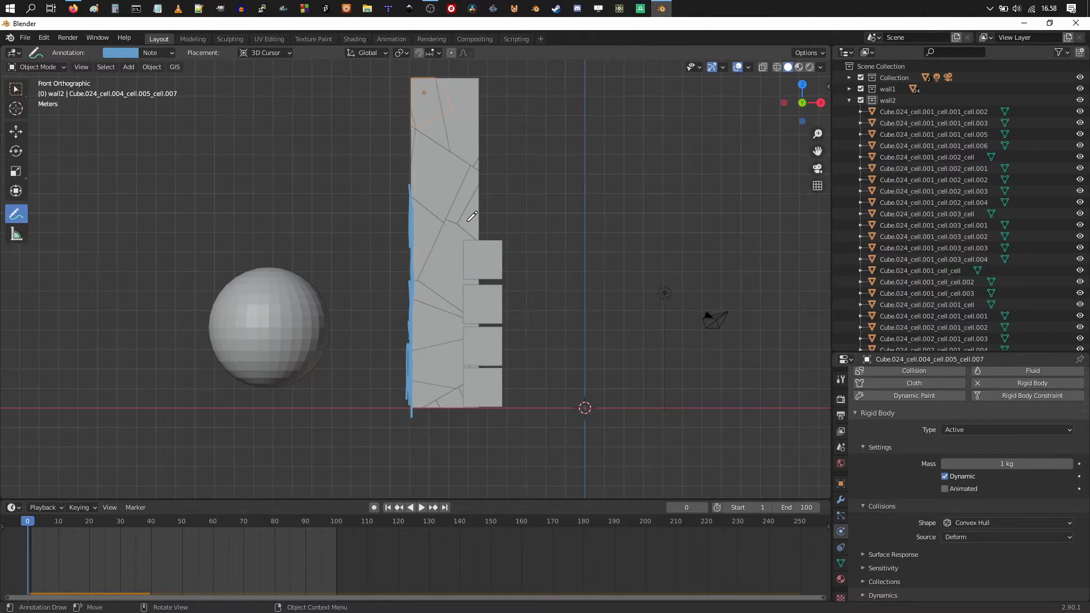
Advance the simulation to frame 20, set the viewport shading to Wireframe and return to the selection tool
{"action": "key", "text": "space"}
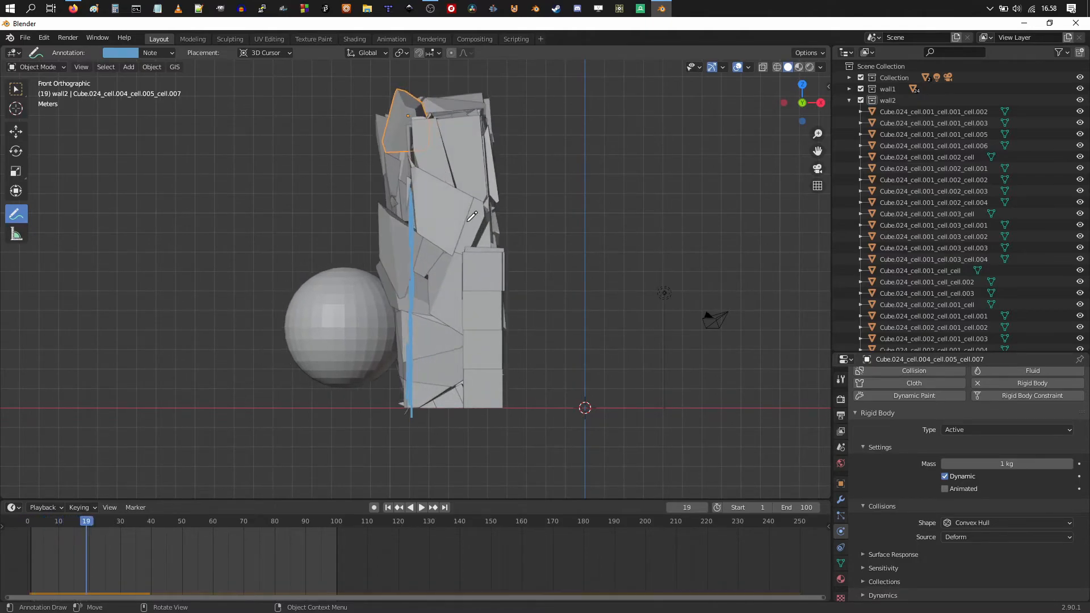
{"action": "key", "text": "z"}
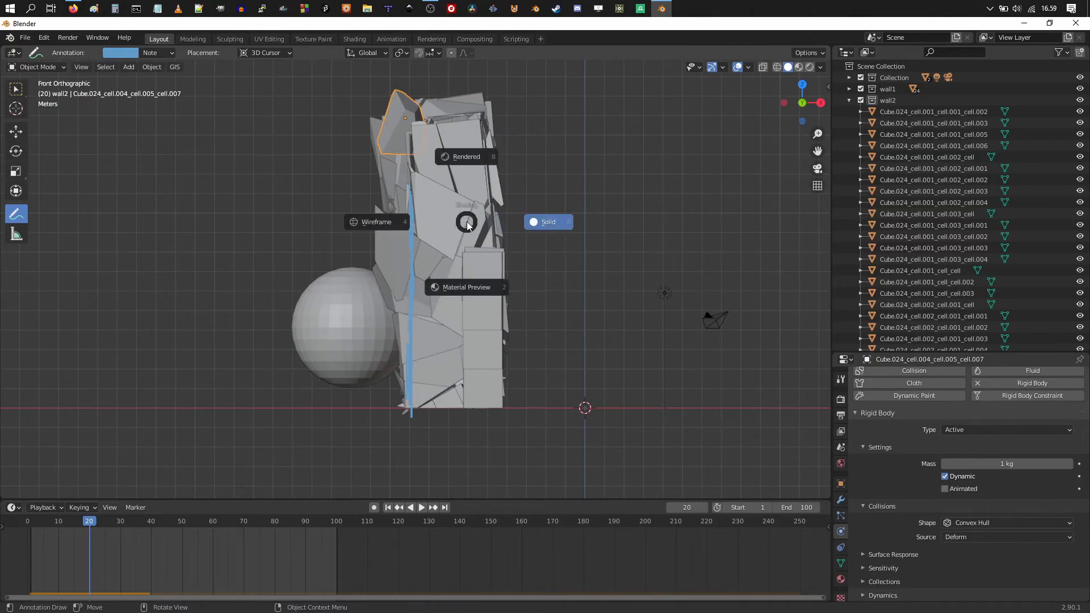
{"action": "left_click", "coordinate": [393, 226]}
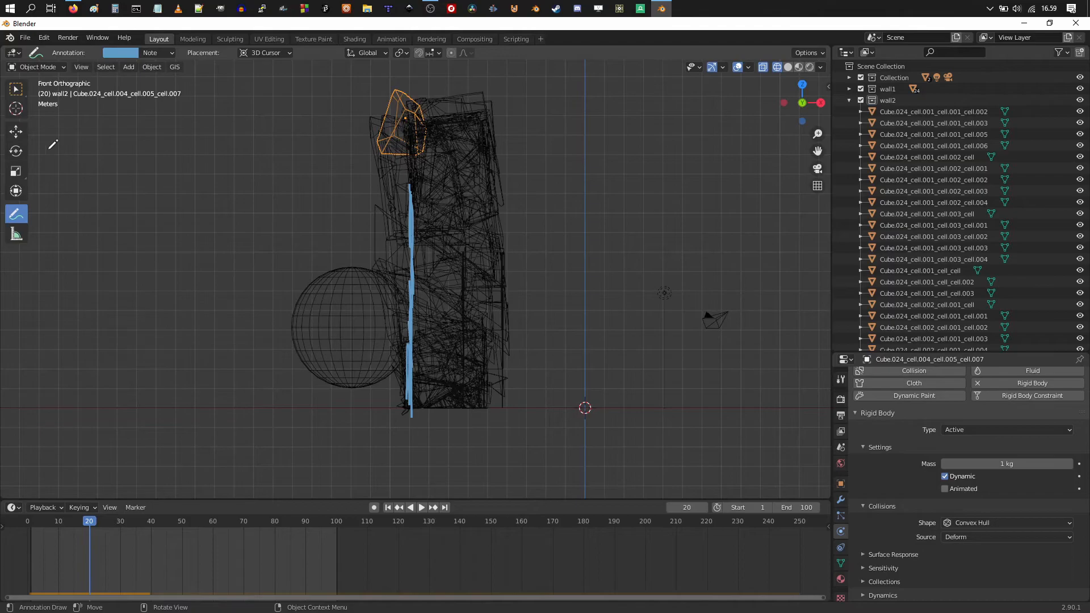
{"action": "left_click", "coordinate": [15, 90]}
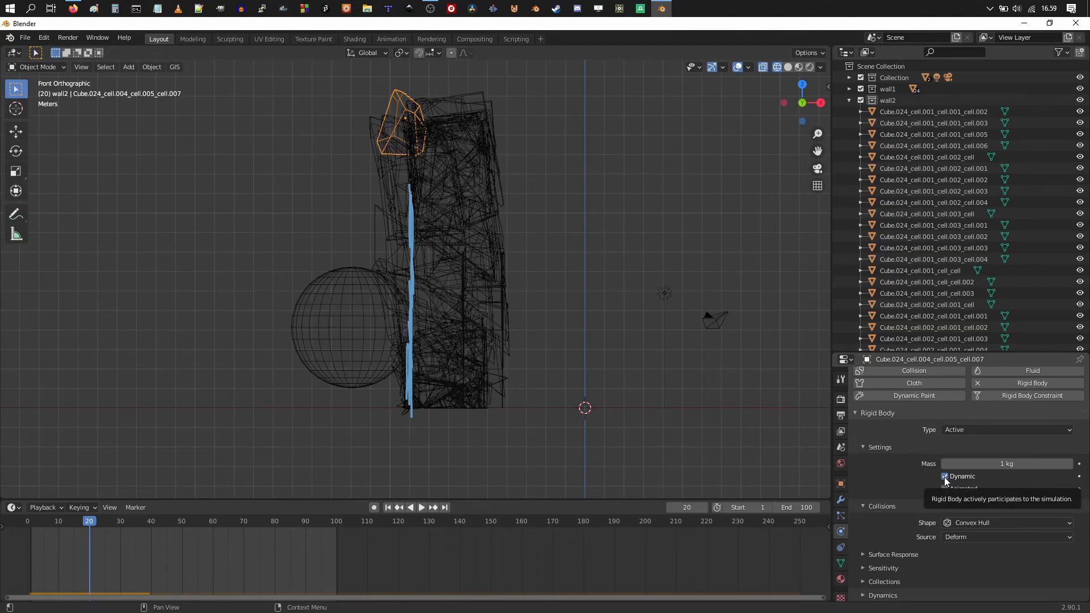
Keyframe the selected piece's Dynamic option as enabled at frame 20 and disabled at frame 19
{"action": "key", "text": "i"}
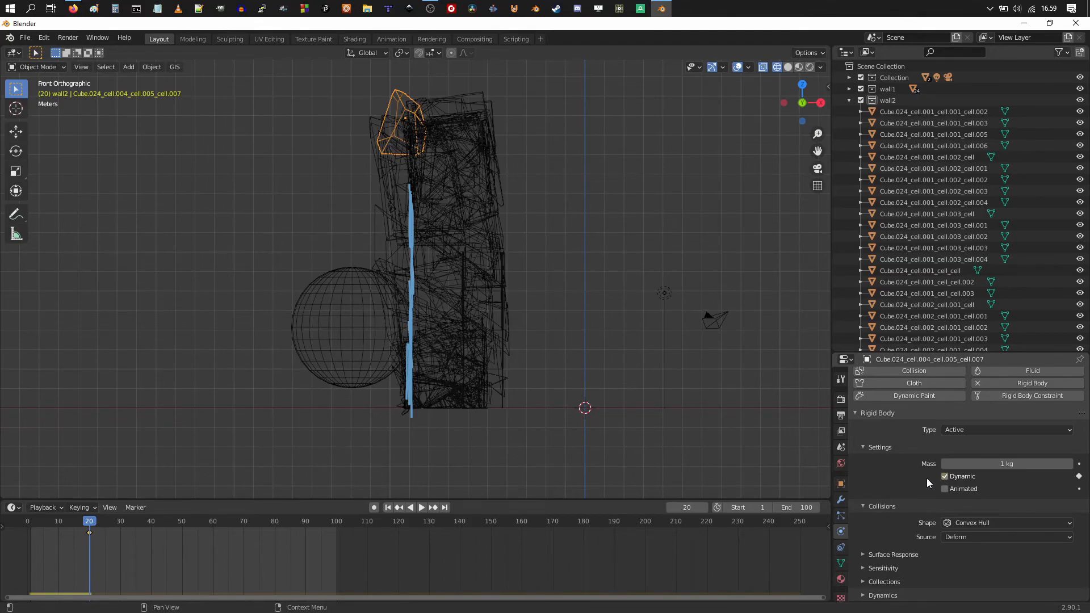
{"action": "key", "text": "Left"}
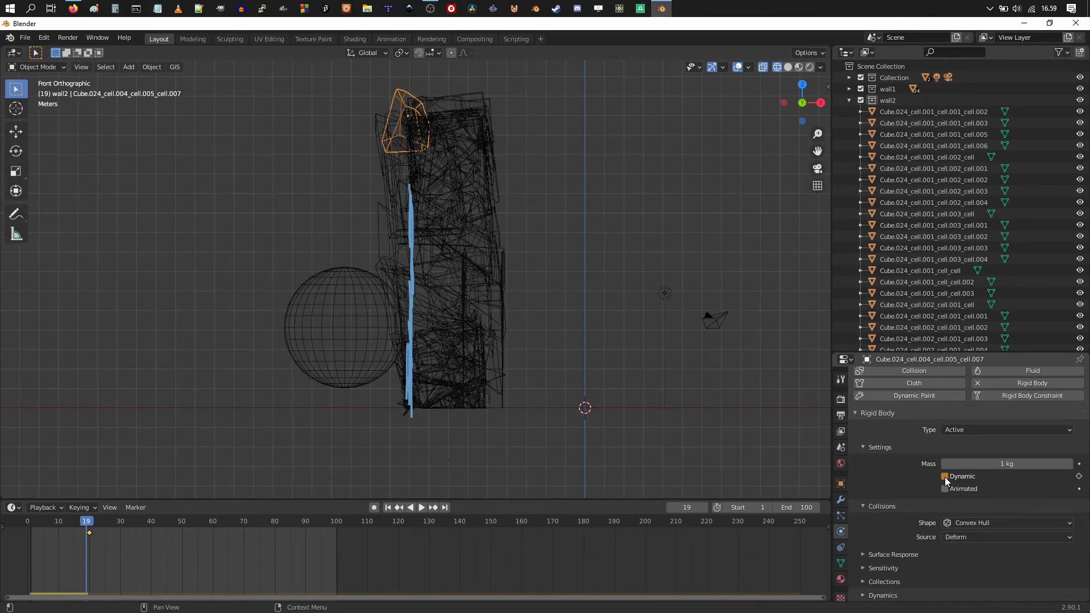
{"action": "key", "text": "i"}
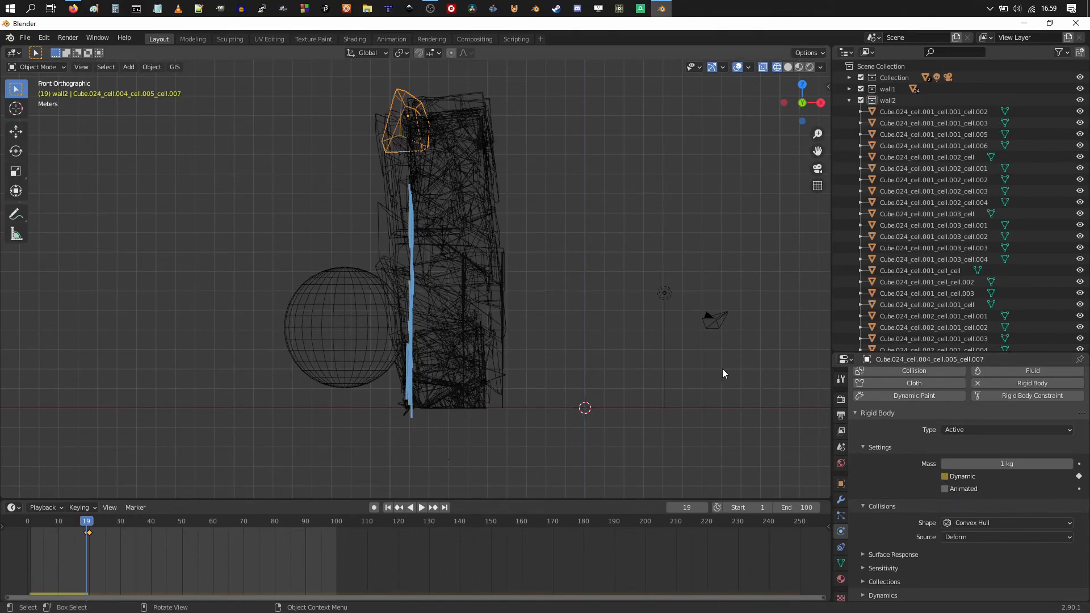
{"action": "key", "text": "Right"}
{"action": "key", "text": "Left"}
{"action": "key", "text": "Left"}
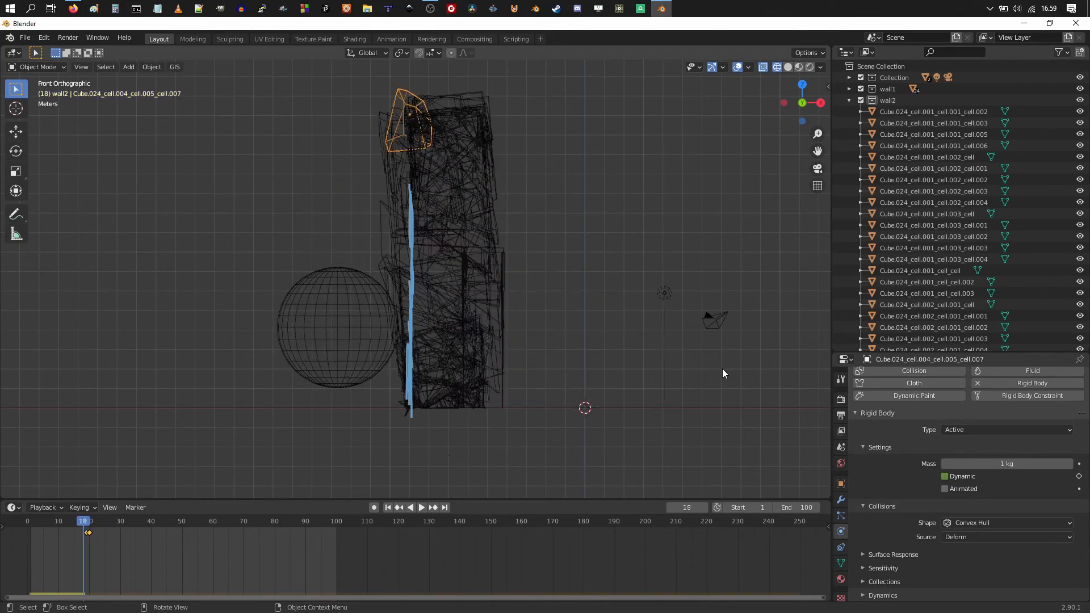
Rewind to the beginning and play the simulation to test the piece's Dynamic keyframes
{"action": "key", "text": "Left"}
{"action": "key", "text": "Left"}
{"action": "key", "text": "Left"}
{"action": "key", "text": "Left"}
{"action": "key", "text": "Left"}
{"action": "key", "text": "Left"}
{"action": "key", "text": "Left"}
{"action": "key", "text": "Left"}
{"action": "key", "text": "Left"}
{"action": "key", "text": "Left"}
{"action": "key", "text": "Left"}
{"action": "key", "text": "Left"}
{"action": "key", "text": "Left"}
{"action": "key", "text": "Left"}
{"action": "key", "text": "Left"}
{"action": "key", "text": "Left"}
{"action": "key", "text": "Left"}
{"action": "key", "text": "space"}
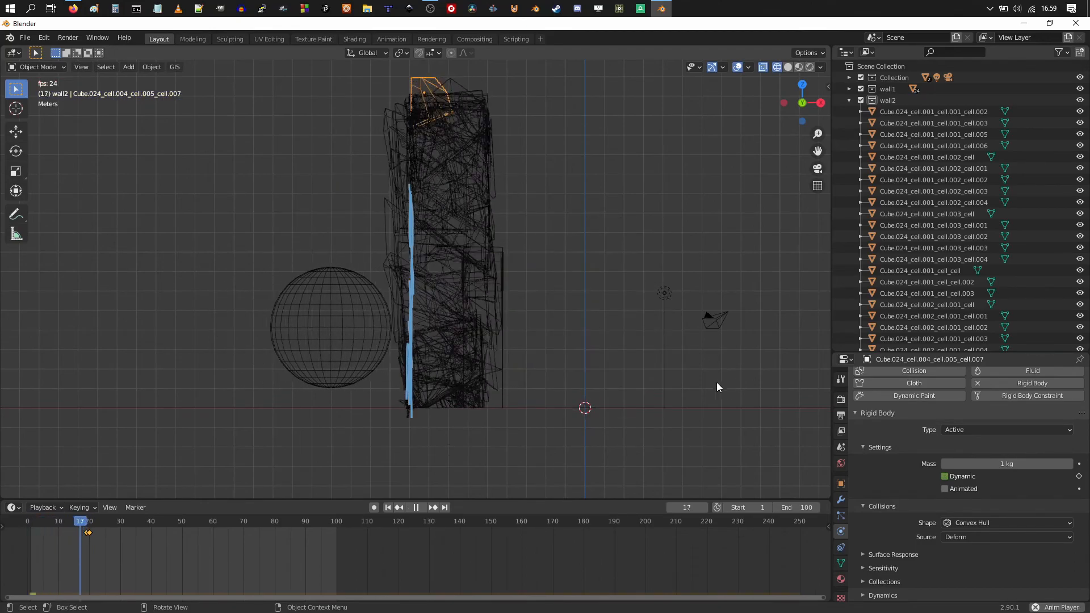
{"action": "key", "text": "space"}
{"action": "left_click_drag", "start_coordinate": [66, 524], "coordinate": [798, 516]}
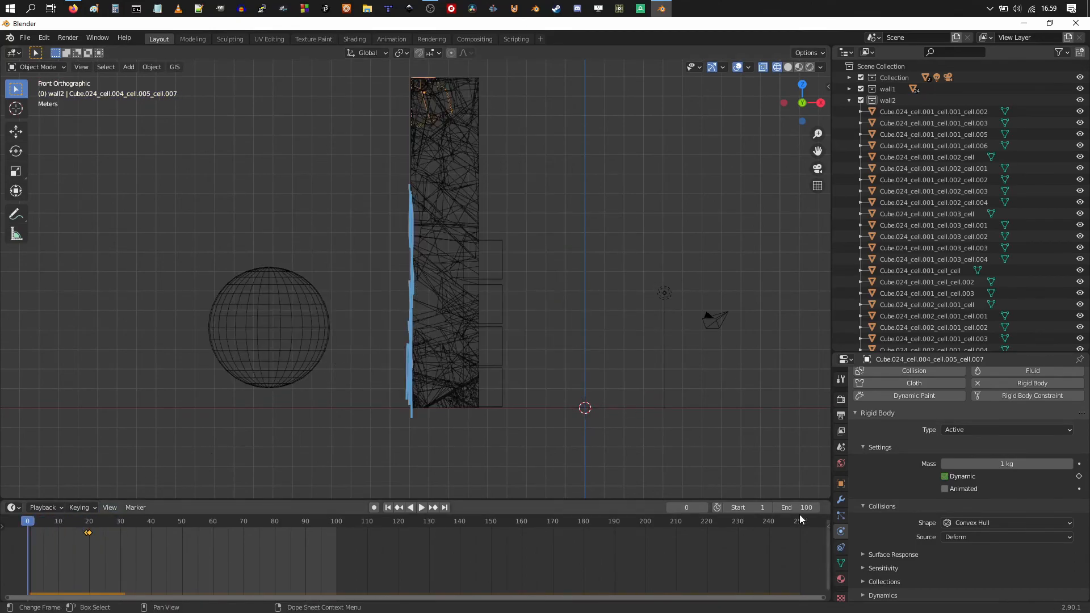
{"action": "key", "text": "space"}
{"action": "middle_click_drag", "start_coordinate": [752, 388], "coordinate": [536, 267]}
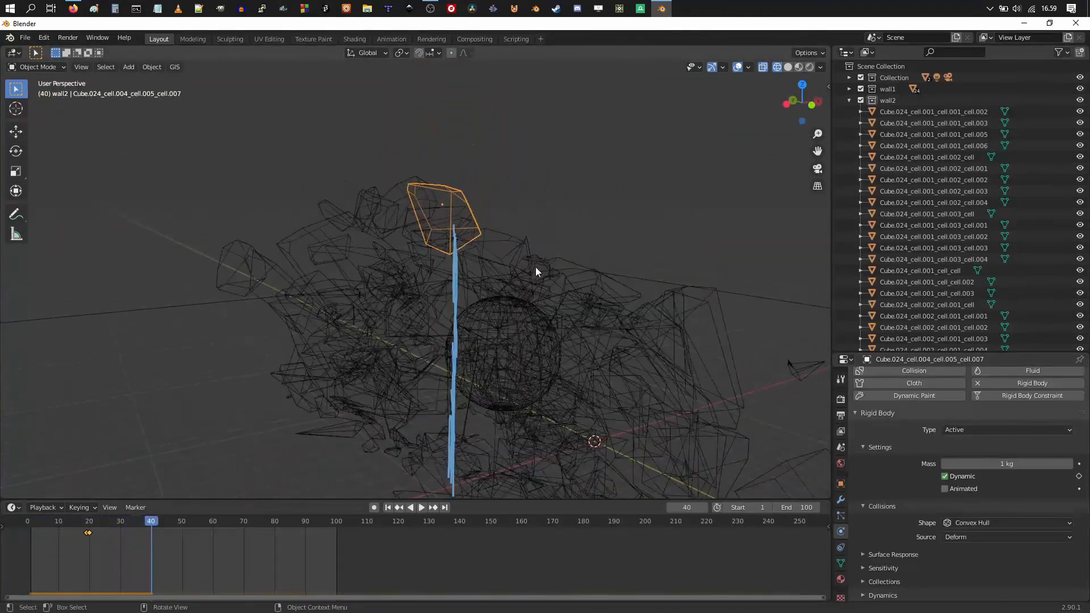
Return to frame 0 and switch the viewport shading back to Solid in a perspective view of the slab
{"action": "left_click", "coordinate": [29, 523]}
{"action": "mouse_move", "coordinate": [183, 365]}
{"action": "middle_mouse_down"}
{"action": "mouse_move", "coordinate": [435, 234]}
{"action": "mouse_move", "coordinate": [505, 247]}
{"action": "mouse_move", "coordinate": [513, 271]}
{"action": "middle_mouse_up"}
{"action": "key", "text": "z"}
{"action": "left_click", "coordinate": [526, 264]}
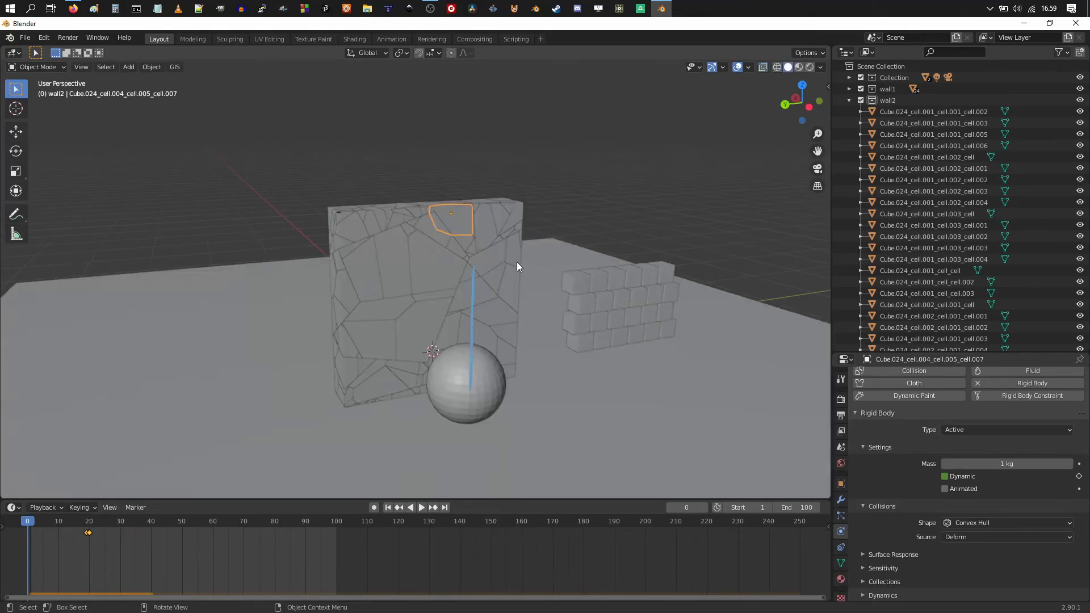
Play the impact in solid shading to compare the keyframed piece with its neighbours, then rewind to frame 0
{"action": "scroll", "coordinate": [511, 244], "scroll_direction": "up", "scroll_amount": 3}
{"action": "key", "text": "space"}
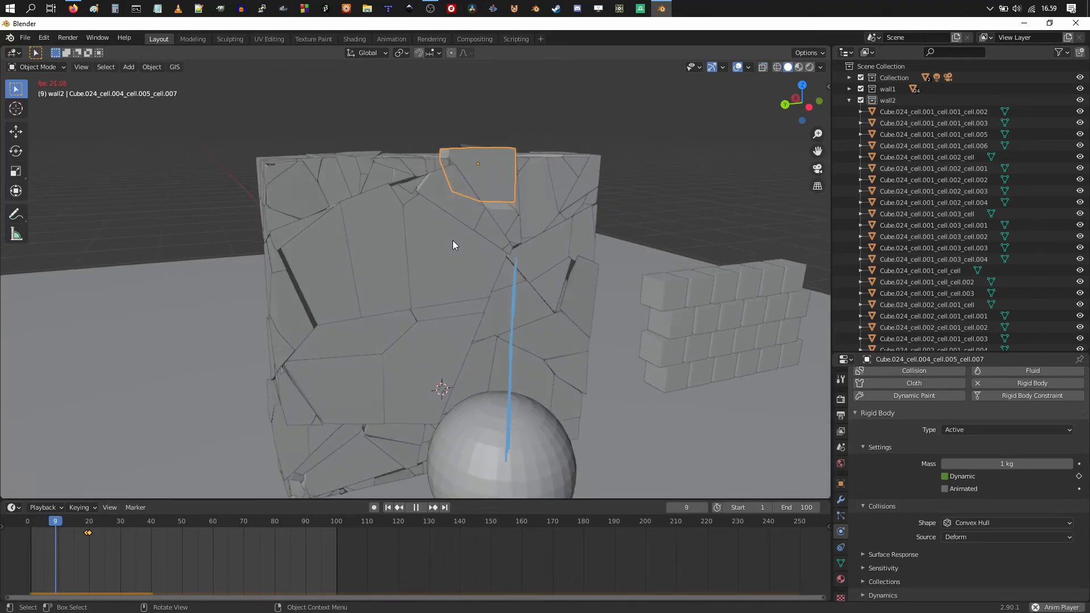
{"action": "key", "text": "space"}
{"action": "left_click_drag", "start_coordinate": [109, 533], "coordinate": [25, 533]}
{"action": "key", "text": "space"}
{"action": "middle_click_drag", "start_coordinate": [287, 322], "coordinate": [366, 314]}
{"action": "scroll", "coordinate": [438, 291], "scroll_direction": "down", "scroll_amount": 3}
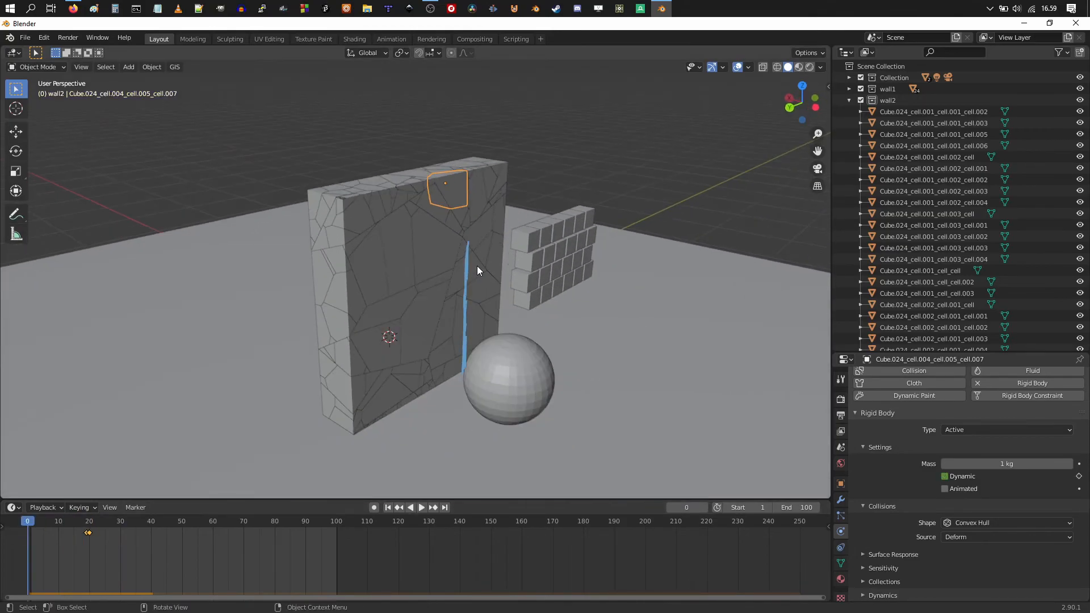
Play the sphere's impact on the slab once more and return to frame 0
{"action": "key", "text": "space"}
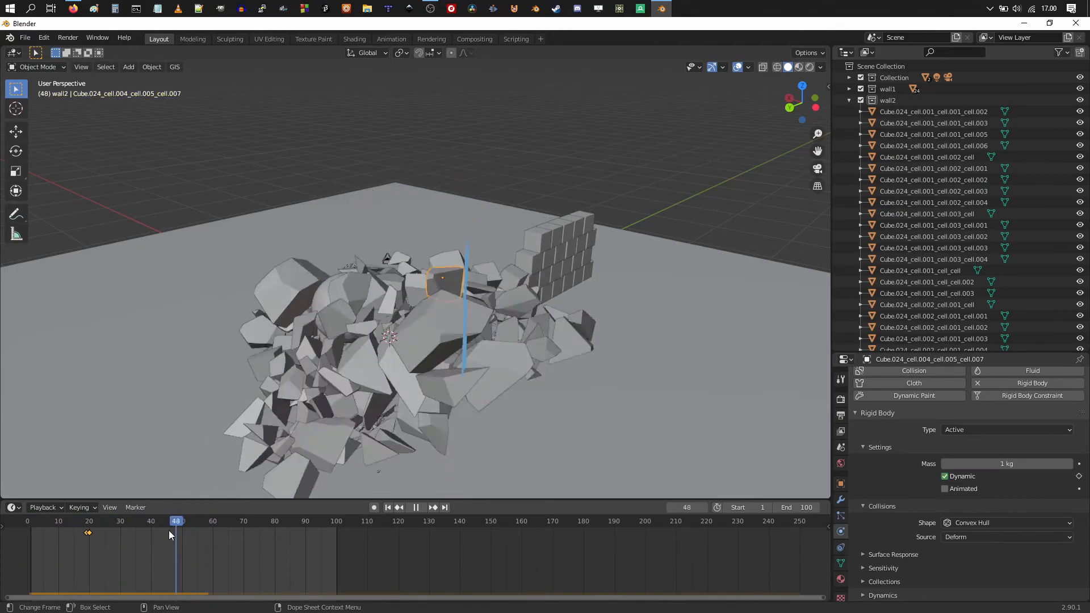
{"action": "left_click", "coordinate": [23, 532]}
{"action": "key", "text": "space"}
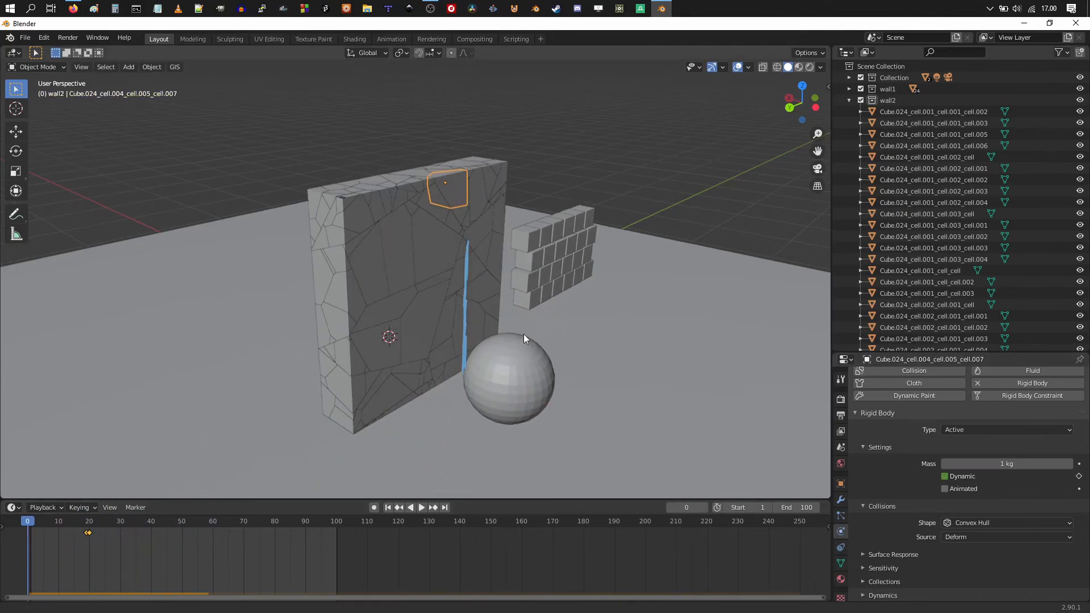
Select all objects in the wall2 collection with the keyframed piece active and link its animation data to them
{"action": "scroll", "coordinate": [540, 326], "scroll_direction": "down", "scroll_amount": 2}
{"action": "middle_click_drag", "start_coordinate": [554, 324], "coordinate": [515, 386]}
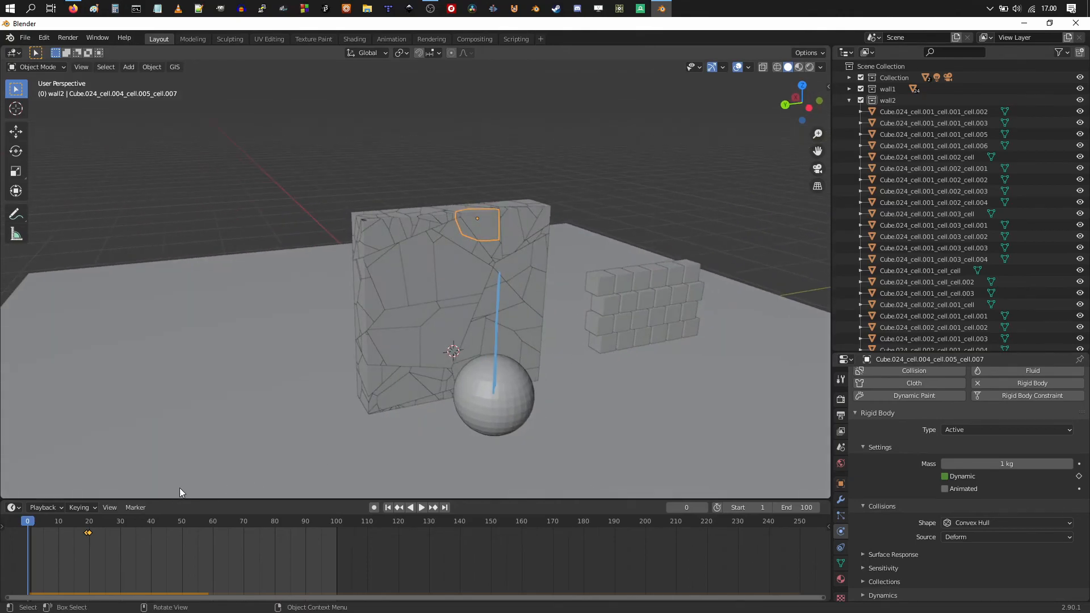
{"action": "middle_click_drag", "start_coordinate": [418, 359], "coordinate": [459, 350]}
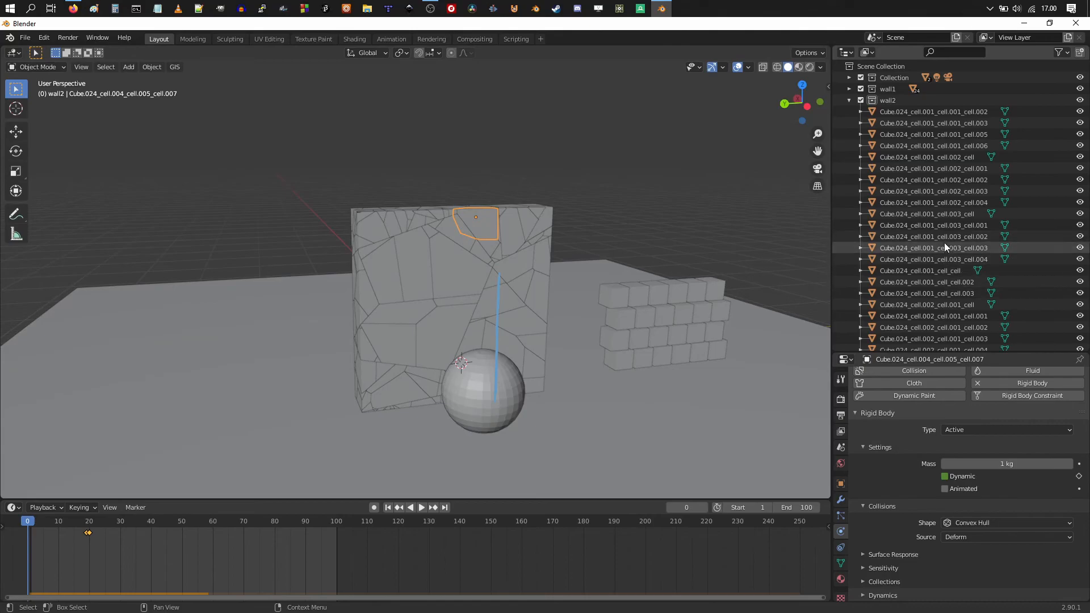
{"action": "right_click", "coordinate": [889, 101]}
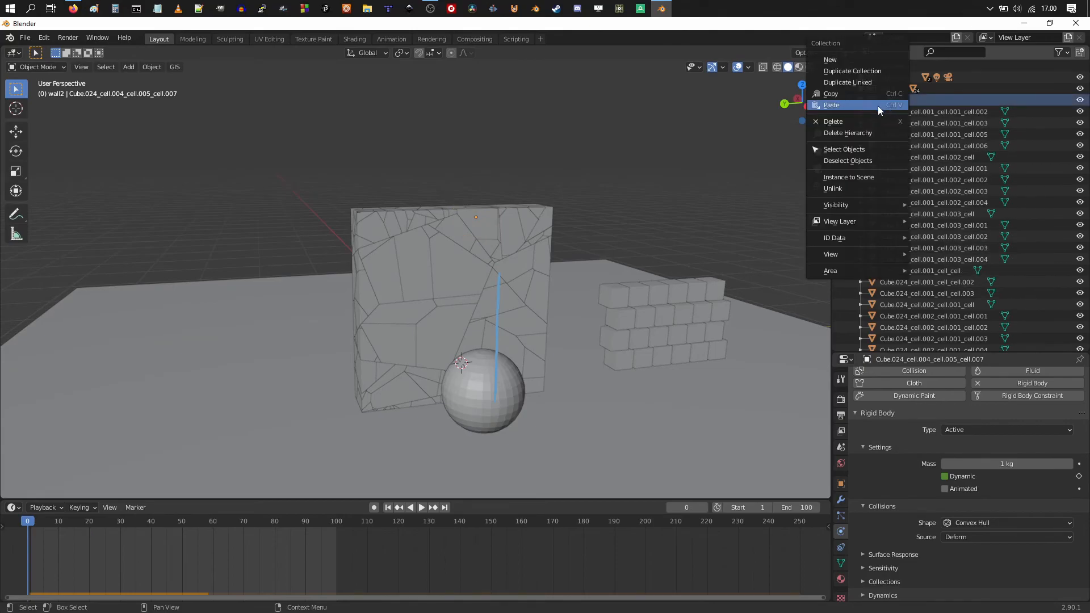
{"action": "left_click", "coordinate": [840, 149]}
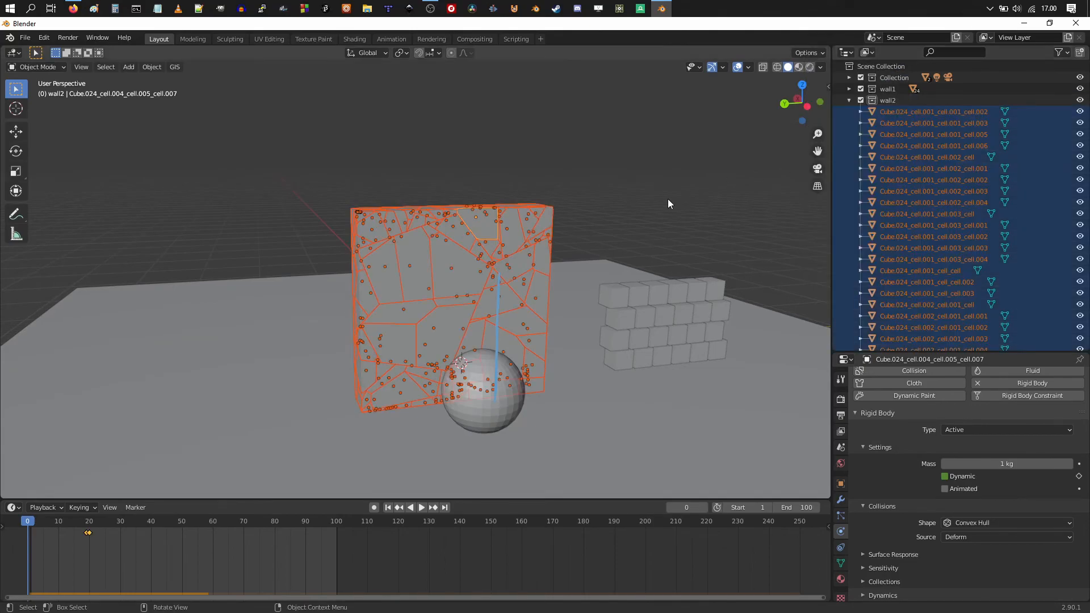
{"action": "scroll", "coordinate": [502, 251], "scroll_direction": "up", "scroll_amount": 3}
{"action": "middle_click_drag", "start_coordinate": [503, 231], "coordinate": [481, 209]}
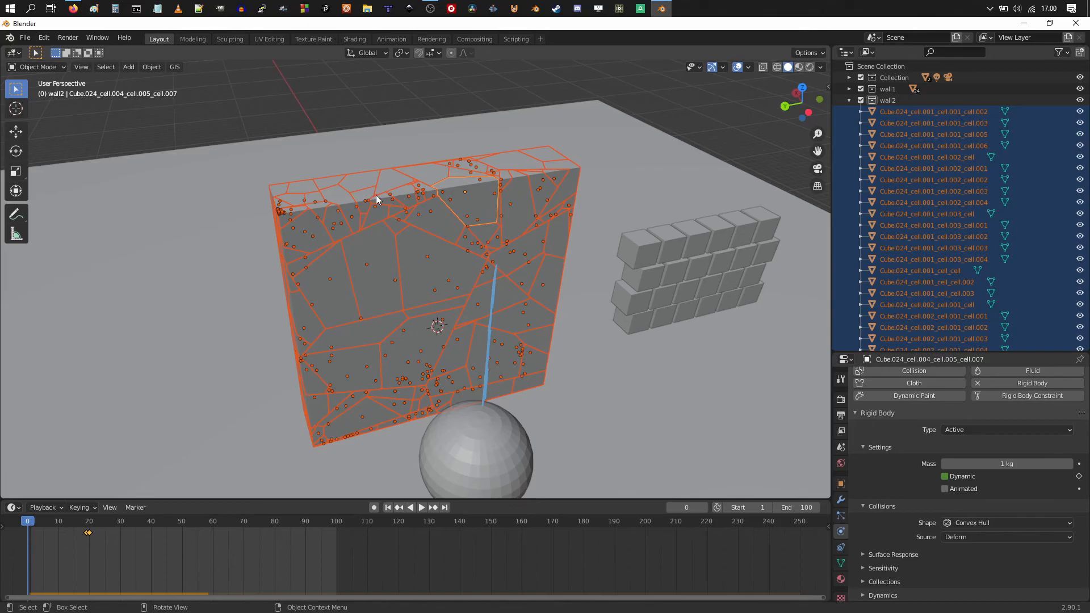
{"action": "left_click", "coordinate": [150, 68]}
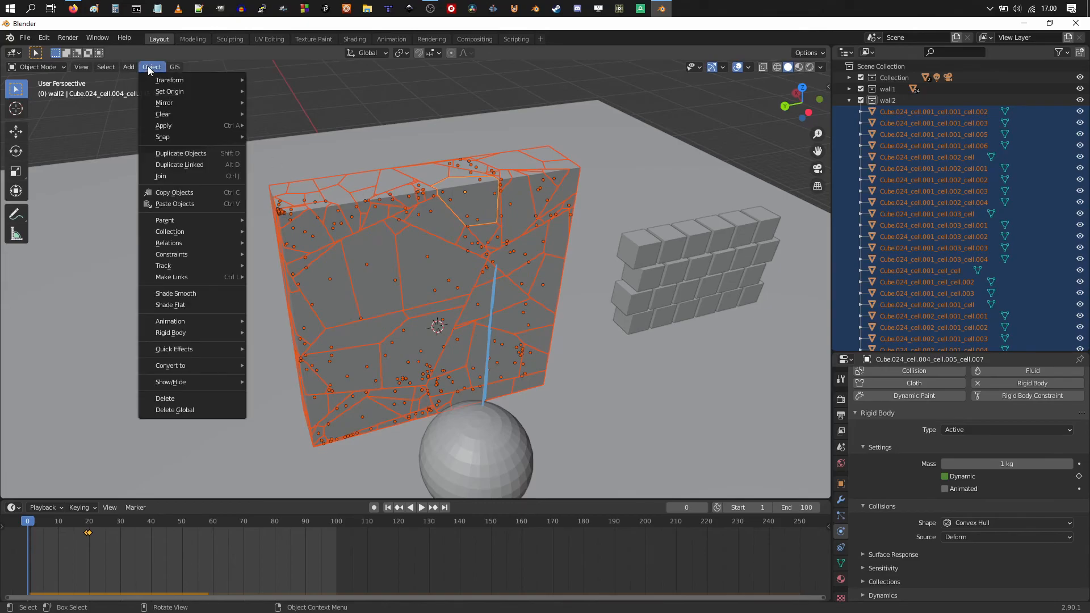
{"action": "mouse_move", "coordinate": [187, 275]}
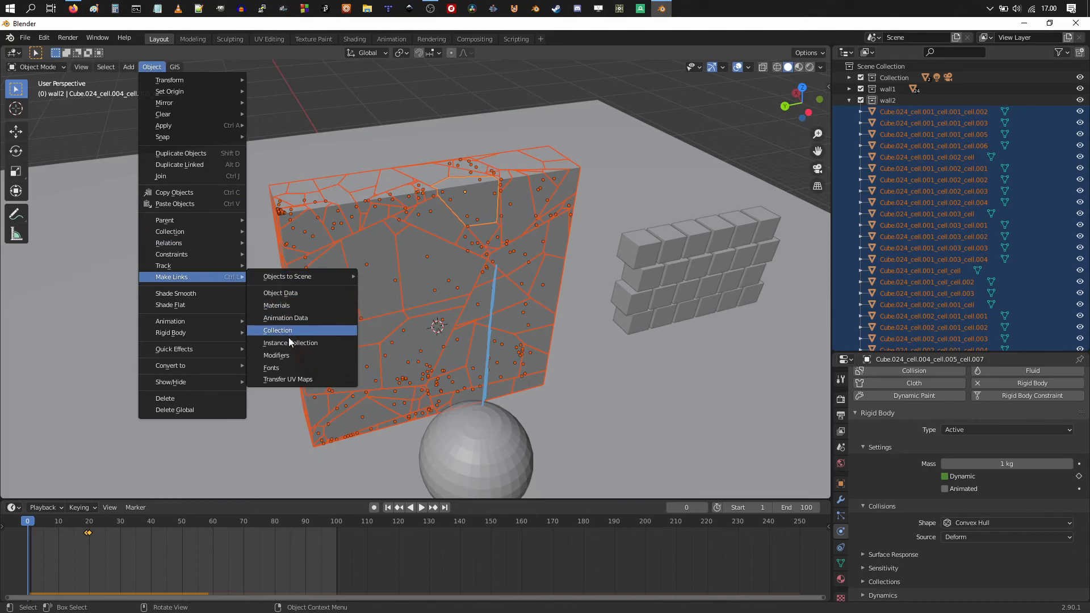
{"action": "left_click", "coordinate": [308, 318]}
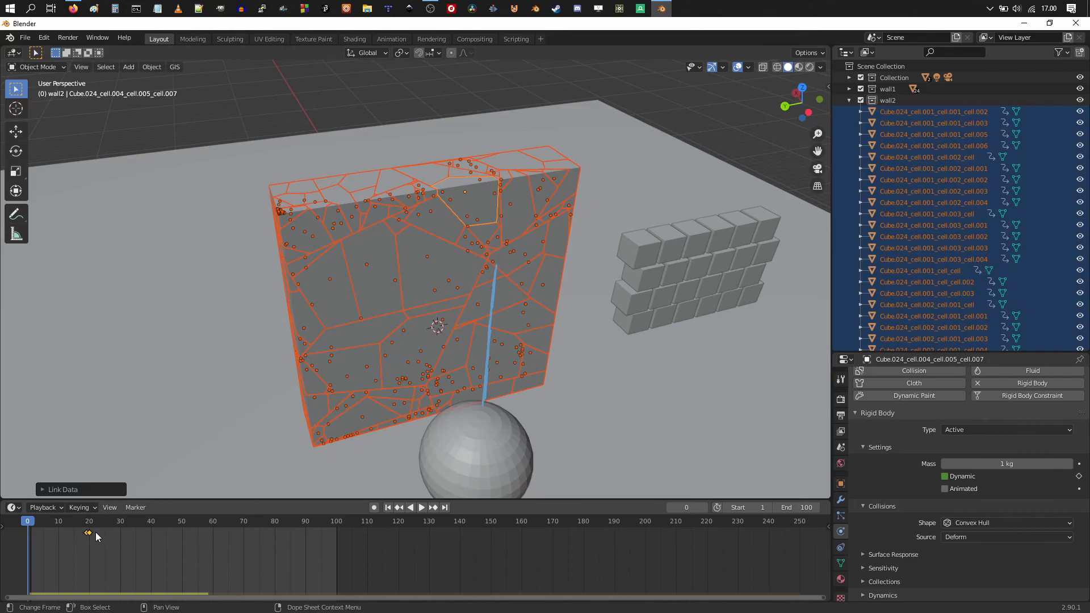
Select several slab pieces one by one to check their Dynamic keyframes in the timeline and rigid body settings
{"action": "middle_click_drag", "start_coordinate": [547, 285], "coordinate": [431, 280]}
{"action": "left_click", "coordinate": [434, 255]}
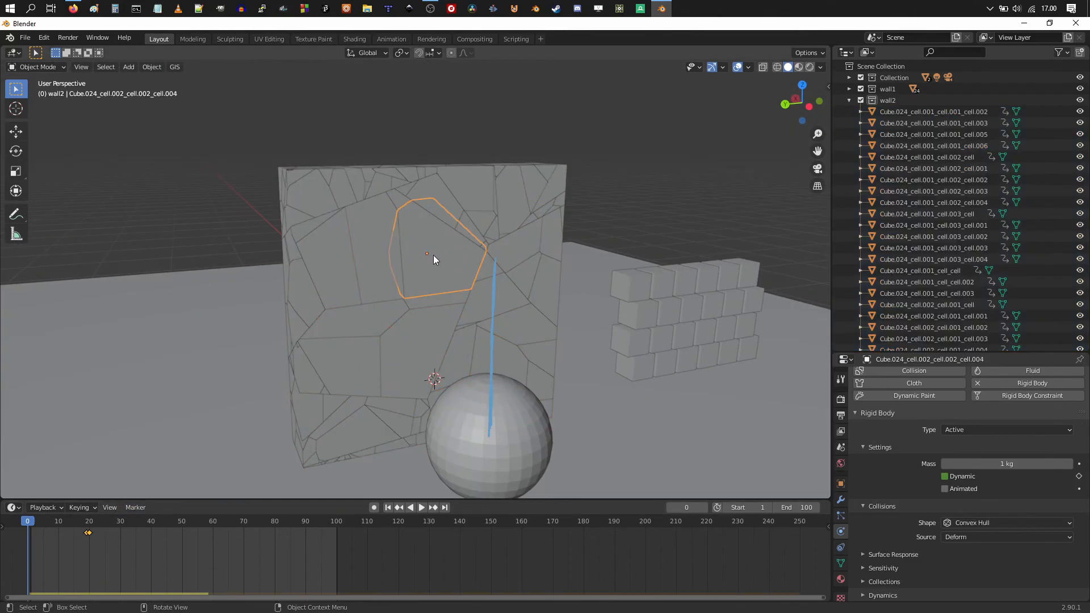
{"action": "left_click", "coordinate": [362, 249]}
{"action": "left_click", "coordinate": [379, 367]}
{"action": "left_click", "coordinate": [380, 280]}
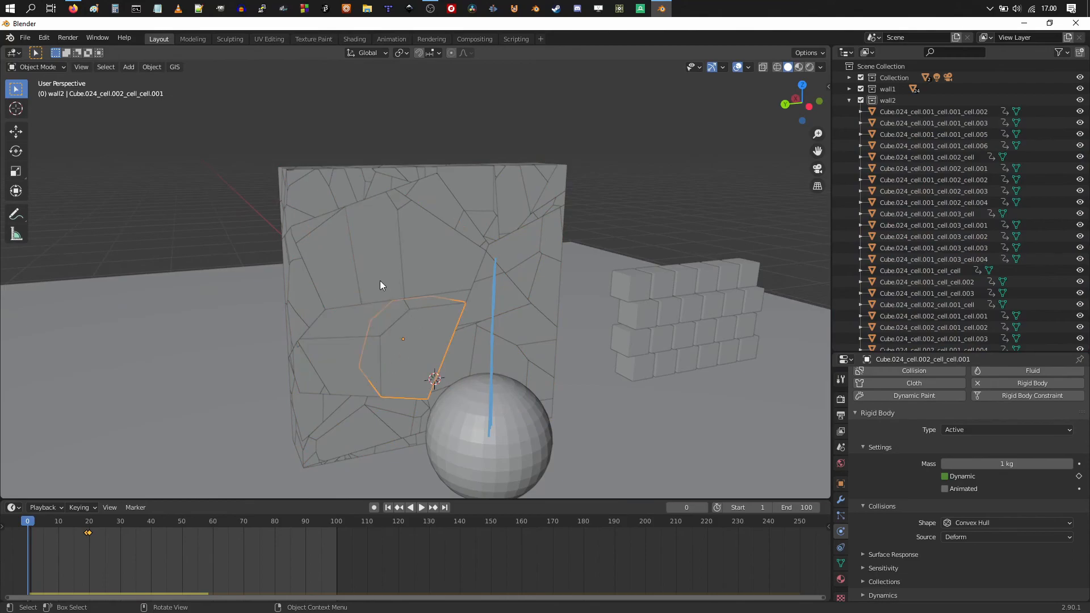
{"action": "left_click", "coordinate": [411, 267]}
{"action": "left_click", "coordinate": [396, 333]}
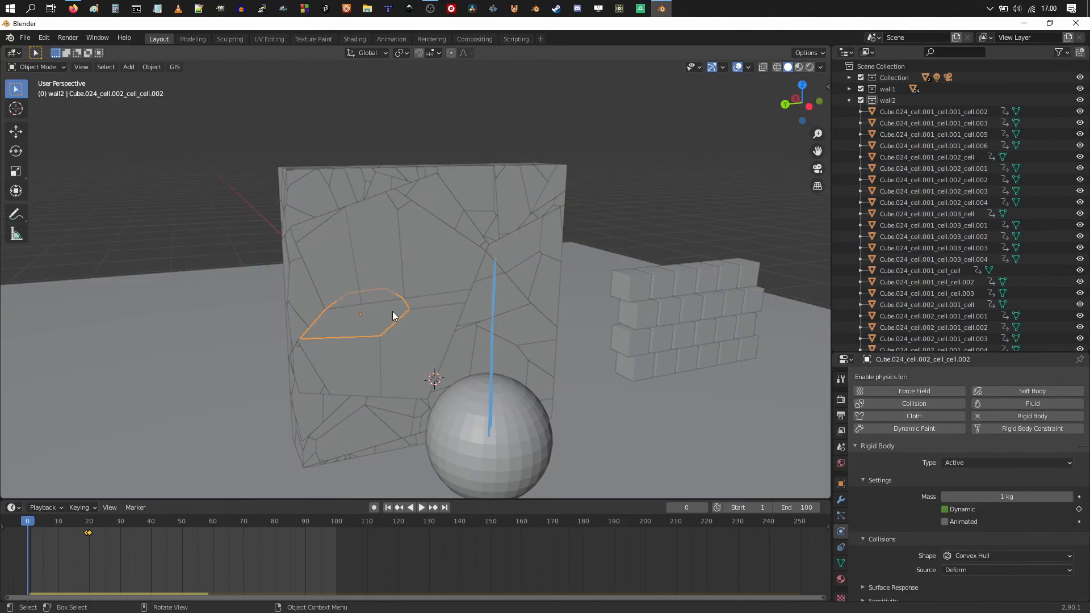
Play the simulation with the linked keyframes from several angles to examine how the slab breaks, then rewind to frame 0
{"action": "key", "text": "space"}
{"action": "middle_click_drag", "start_coordinate": [394, 312], "coordinate": [509, 306]}
{"action": "key", "text": "space"}
{"action": "key", "text": "shift+Left"}
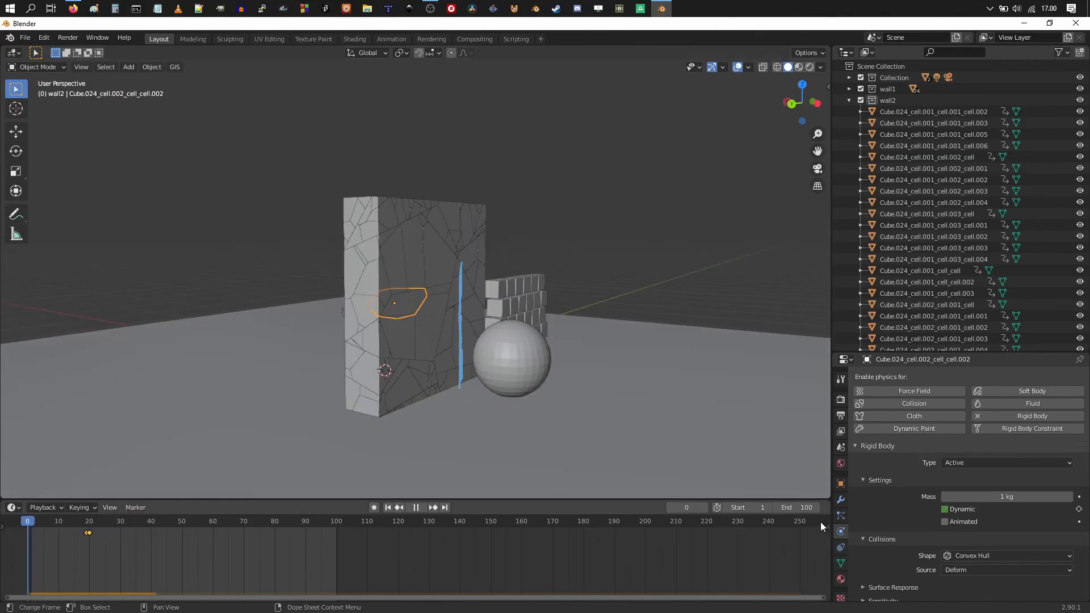
{"action": "key", "text": "space"}
{"action": "middle_click_drag", "start_coordinate": [584, 365], "coordinate": [486, 393]}
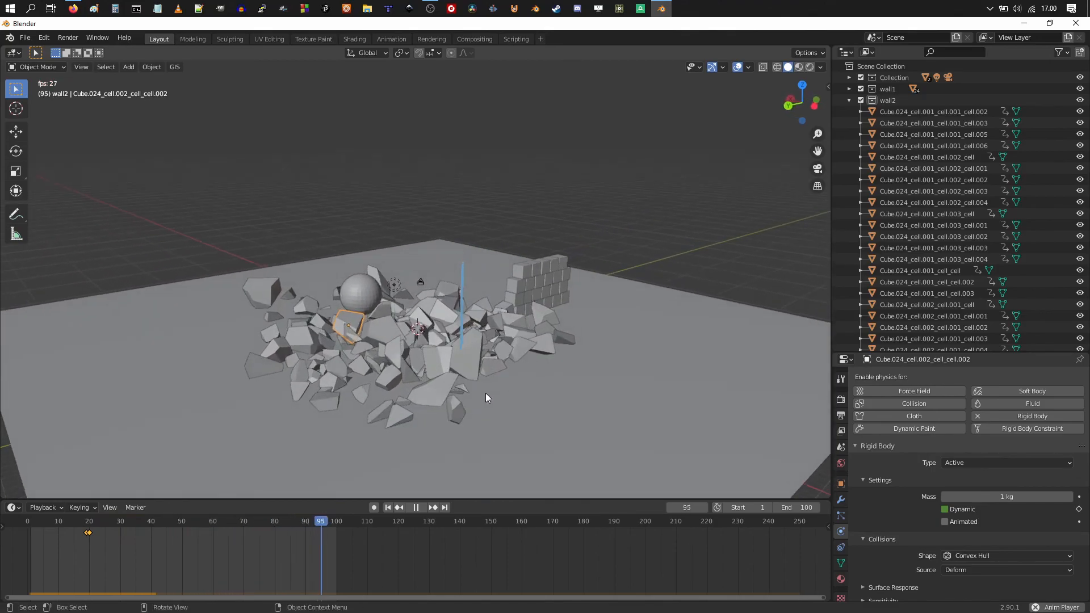
{"action": "key", "text": "space"}
{"action": "middle_click_drag", "start_coordinate": [151, 447], "coordinate": [182, 452]}
{"action": "left_click", "coordinate": [27, 529]}
Select the sphere, rewind to frame 0 and replay its impact through the slab from another angle
{"action": "key", "text": "space"}
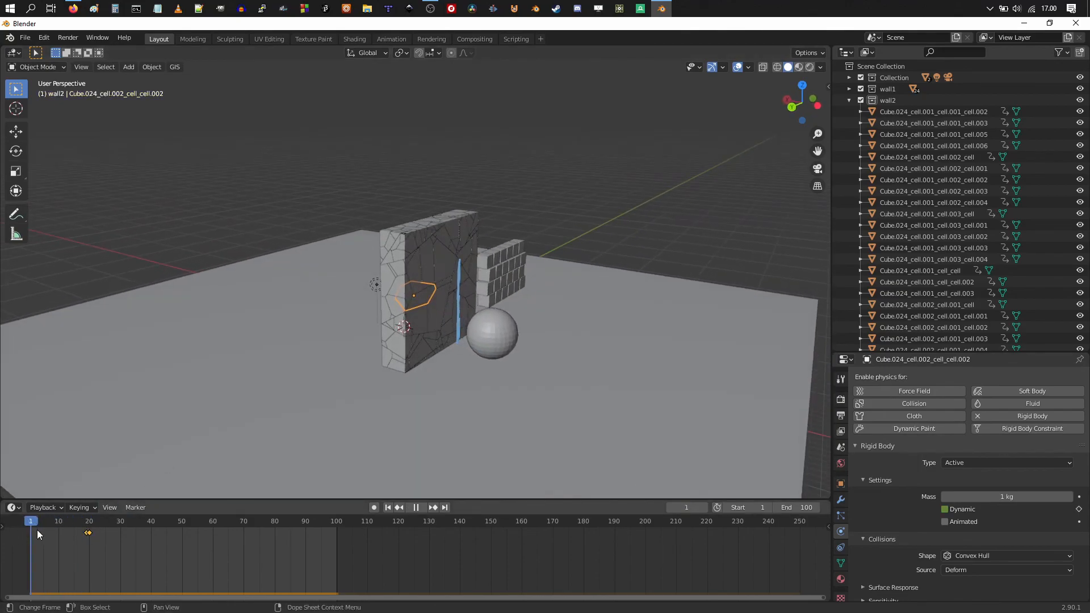
{"action": "left_click", "coordinate": [484, 339]}
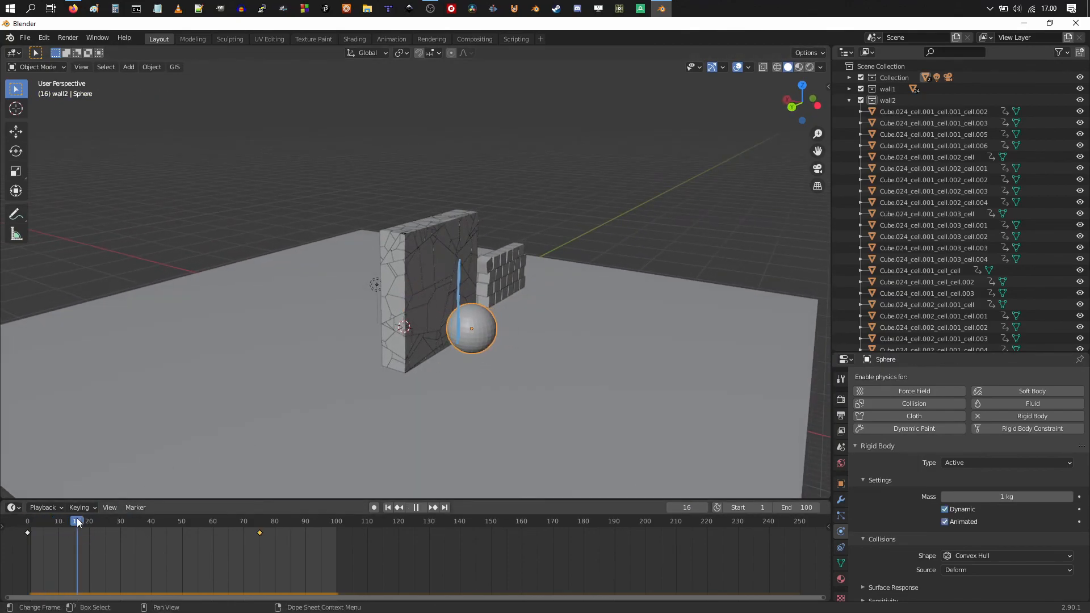
{"action": "left_click_drag", "start_coordinate": [78, 522], "coordinate": [20, 532]}
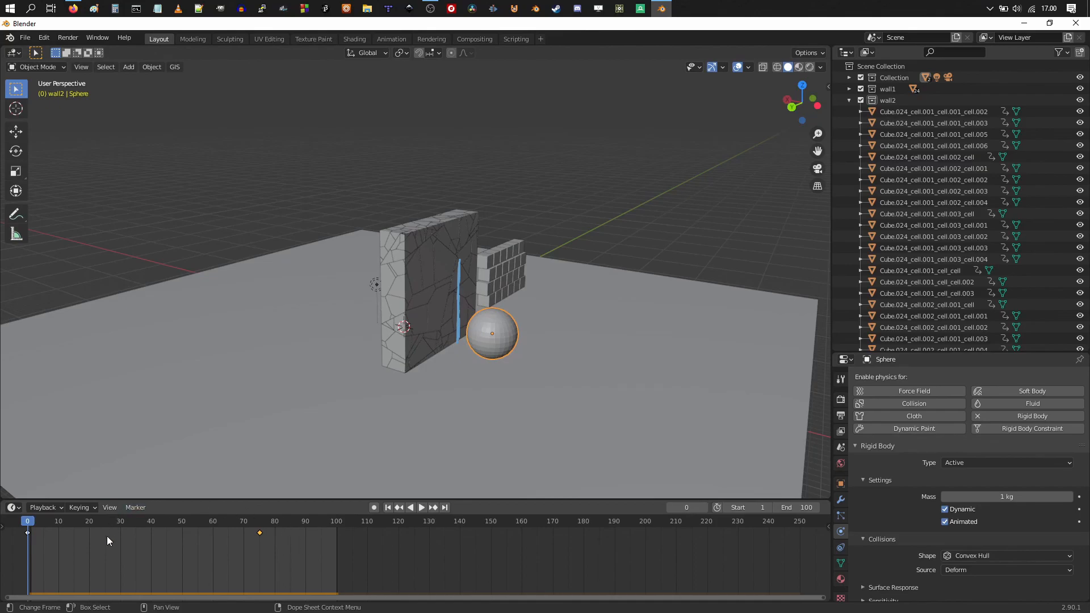
{"action": "middle_click_drag", "start_coordinate": [400, 378], "coordinate": [422, 385]}
{"action": "key", "text": "space"}
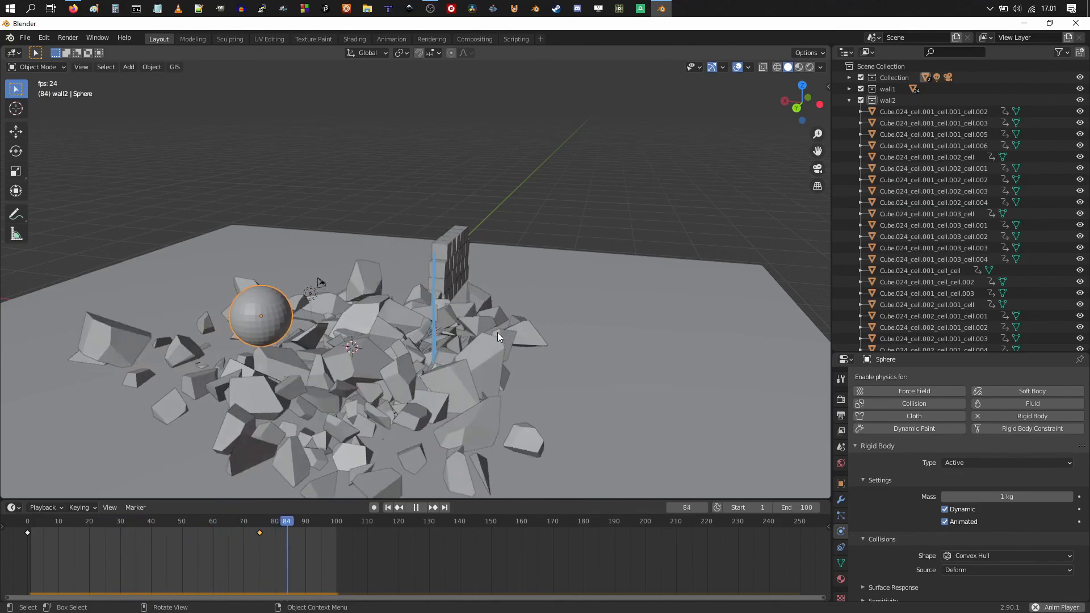
{"action": "left_click", "coordinate": [430, 10]}
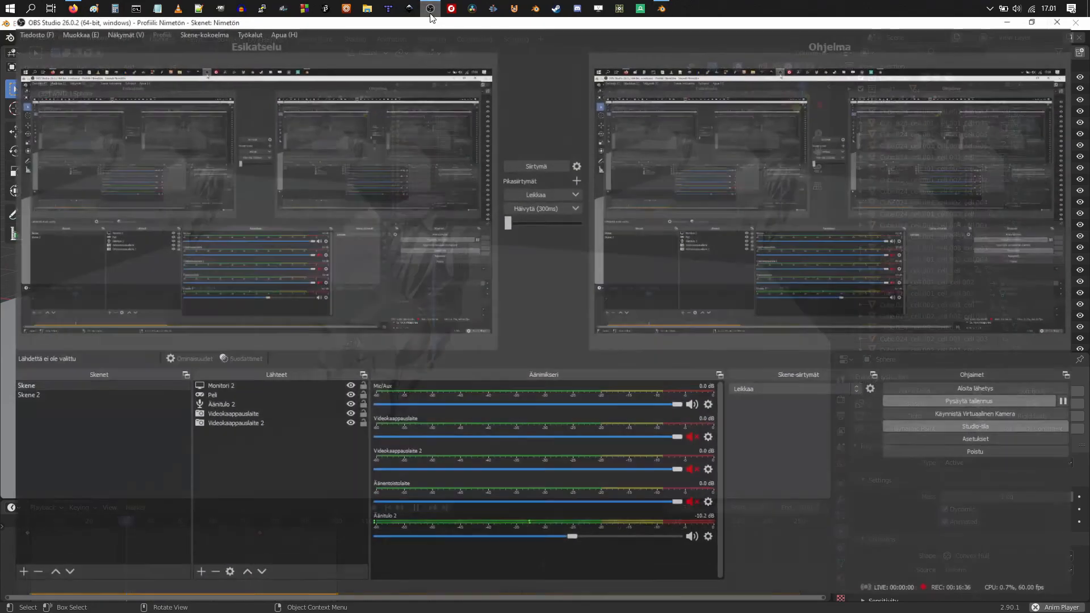